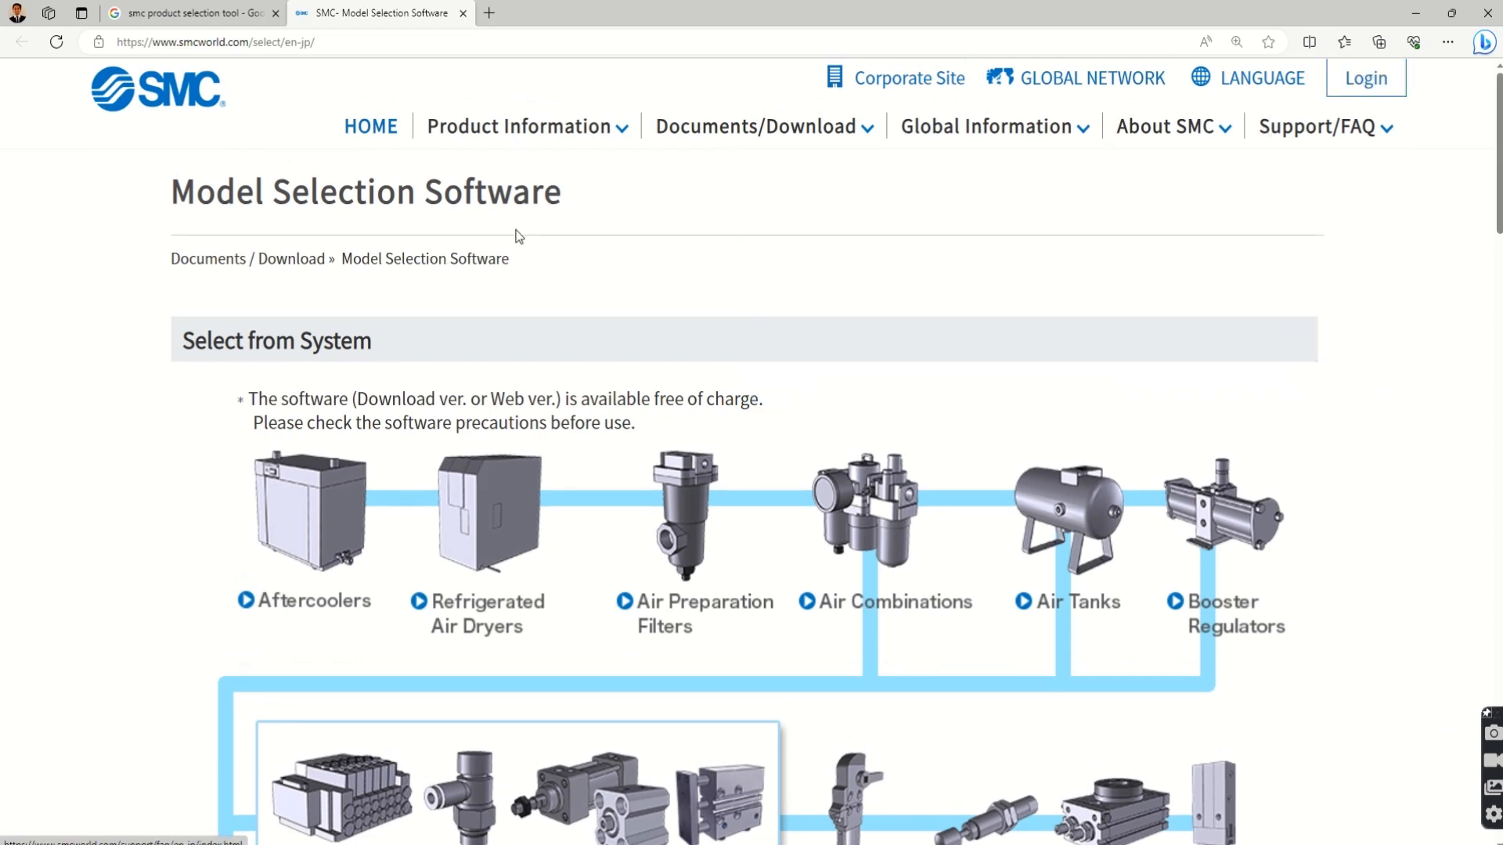
Step: Open the Vacuum Adsorption Transfer System selection page from the equipment list on the Model Selection Software page
{"action": "scroll", "coordinate": [618, 235], "scroll_direction": "down", "scroll_amount": 15}
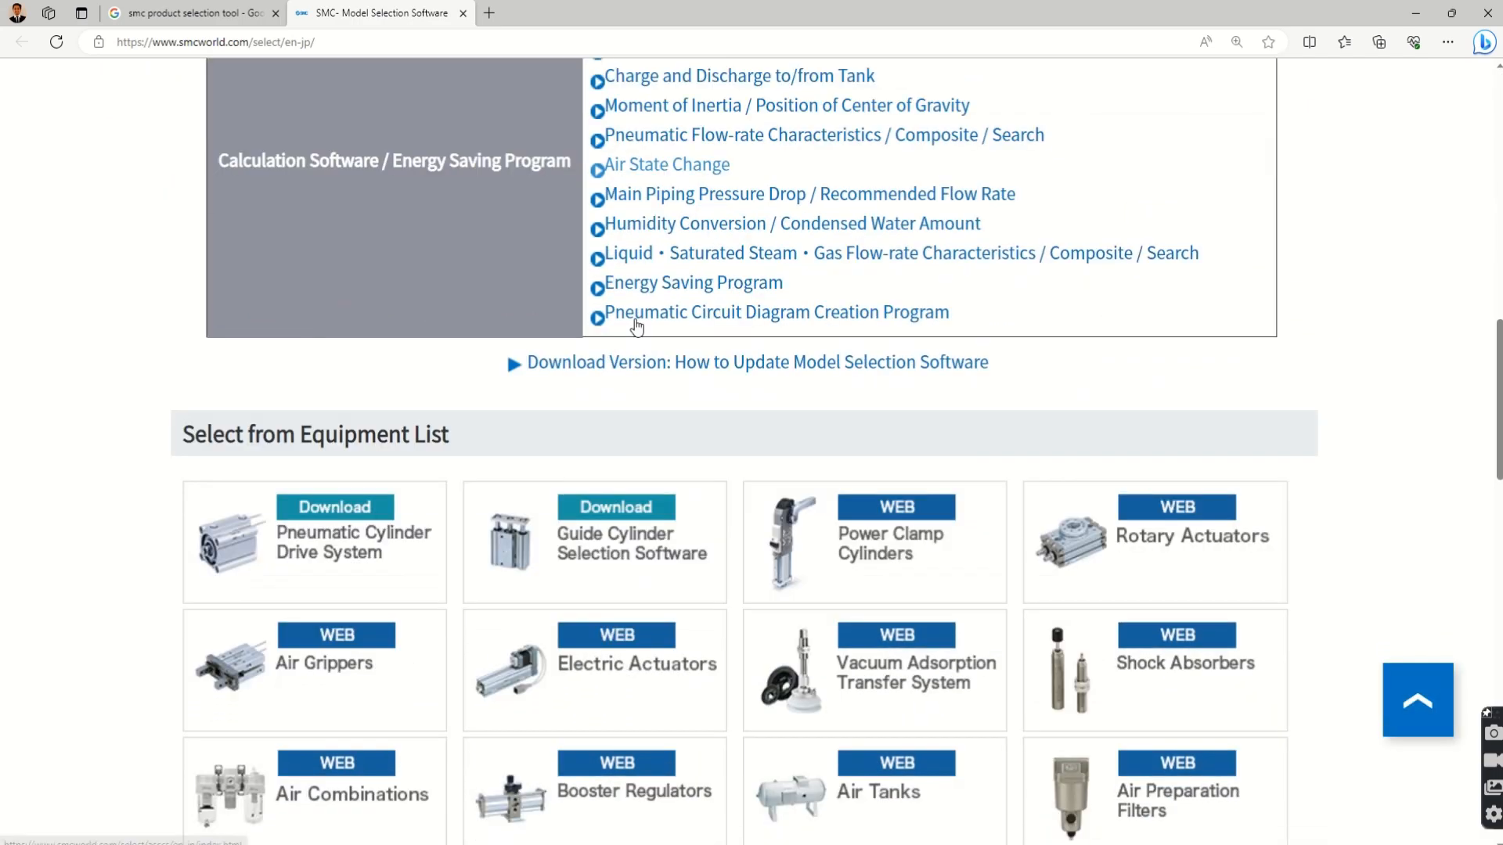
{"action": "scroll", "coordinate": [585, 308], "scroll_direction": "down", "scroll_amount": 1}
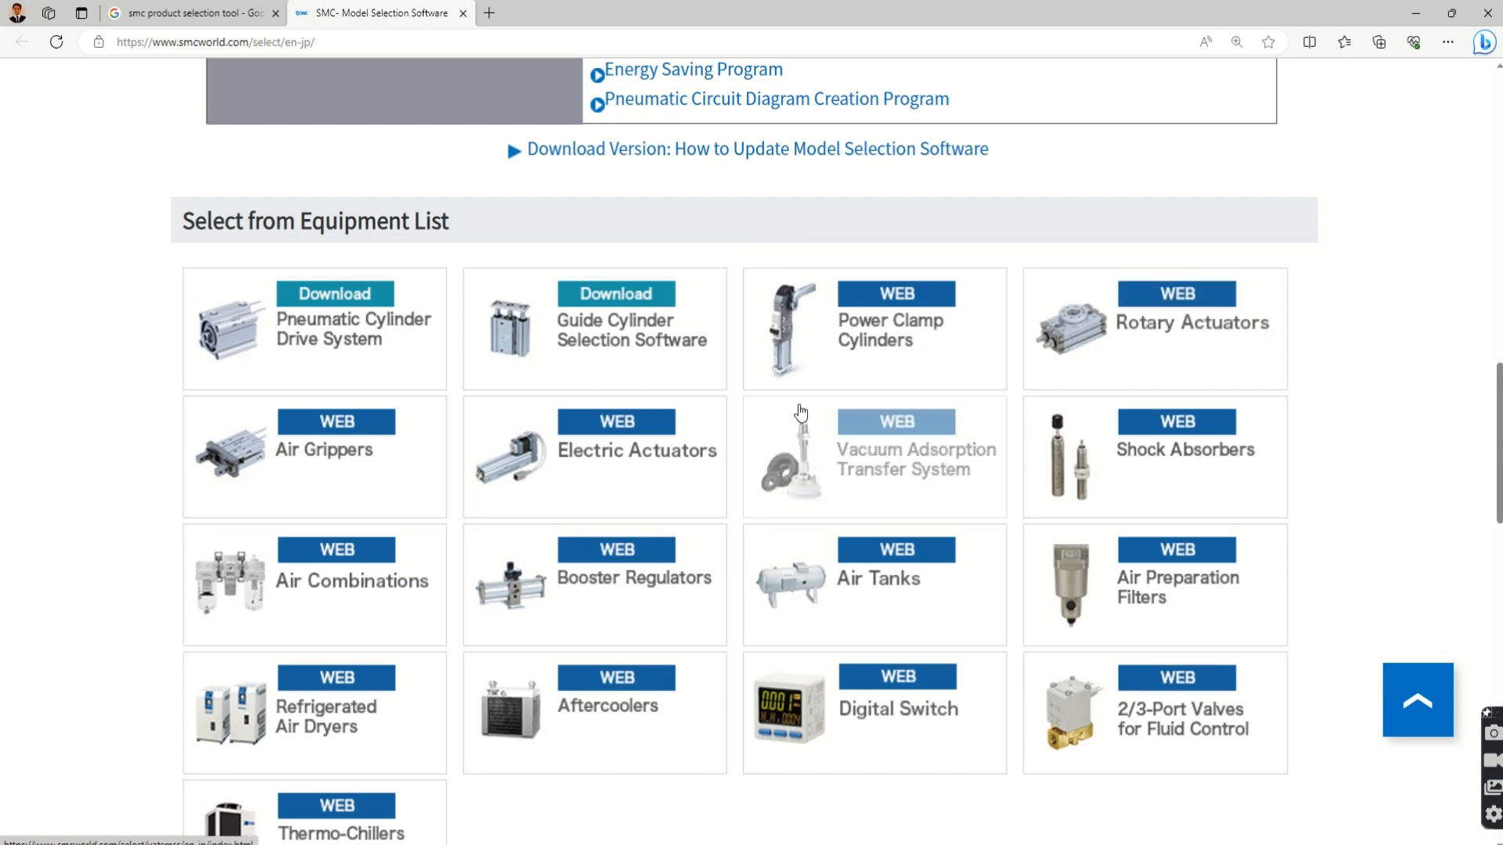
{"action": "scroll", "coordinate": [387, 450], "scroll_direction": "down", "scroll_amount": 1}
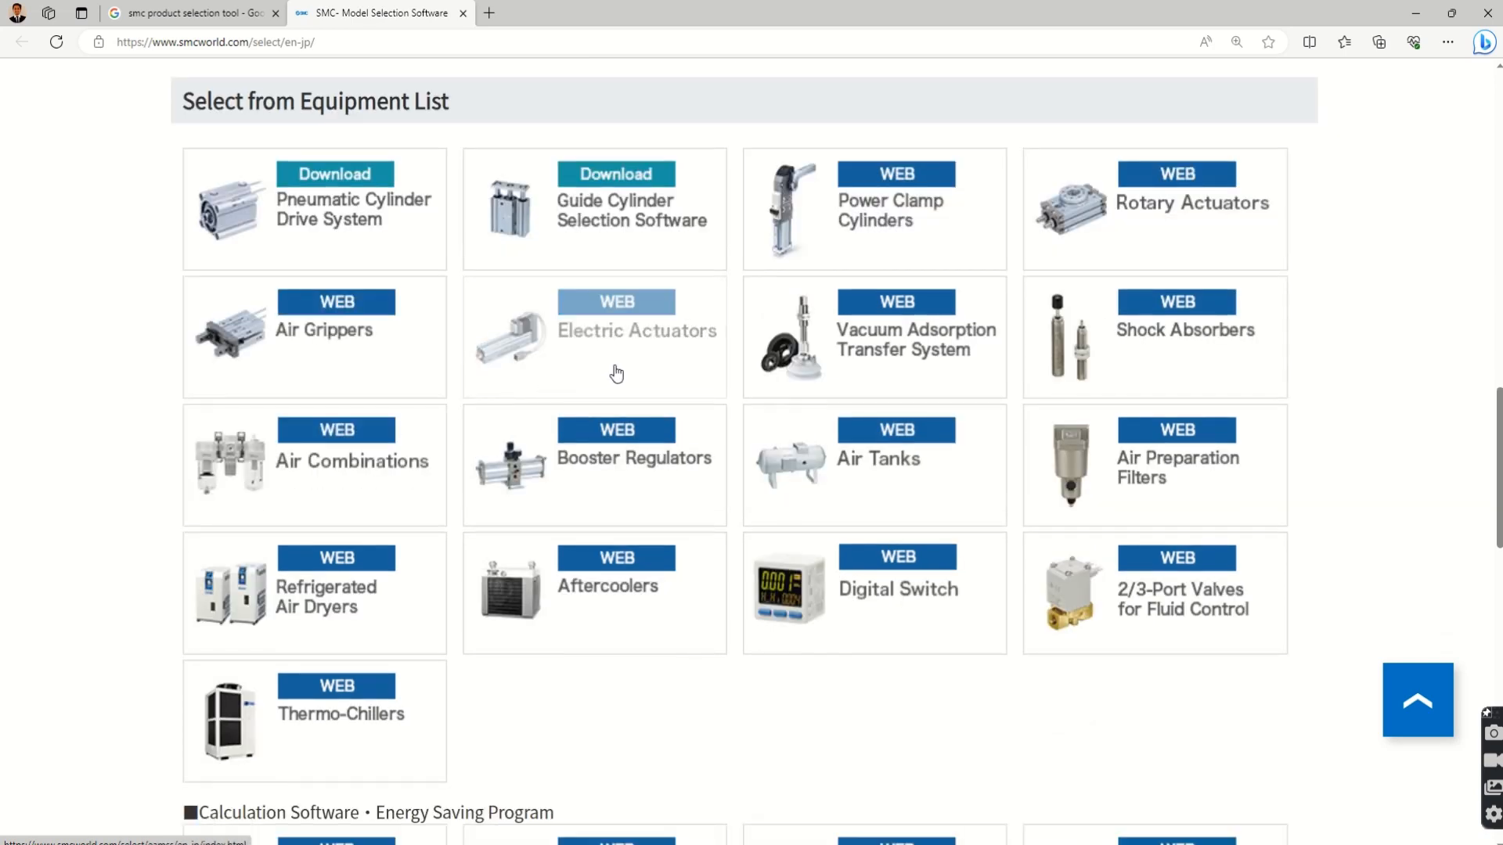
{"action": "scroll", "coordinate": [645, 412], "scroll_direction": "down", "scroll_amount": 4}
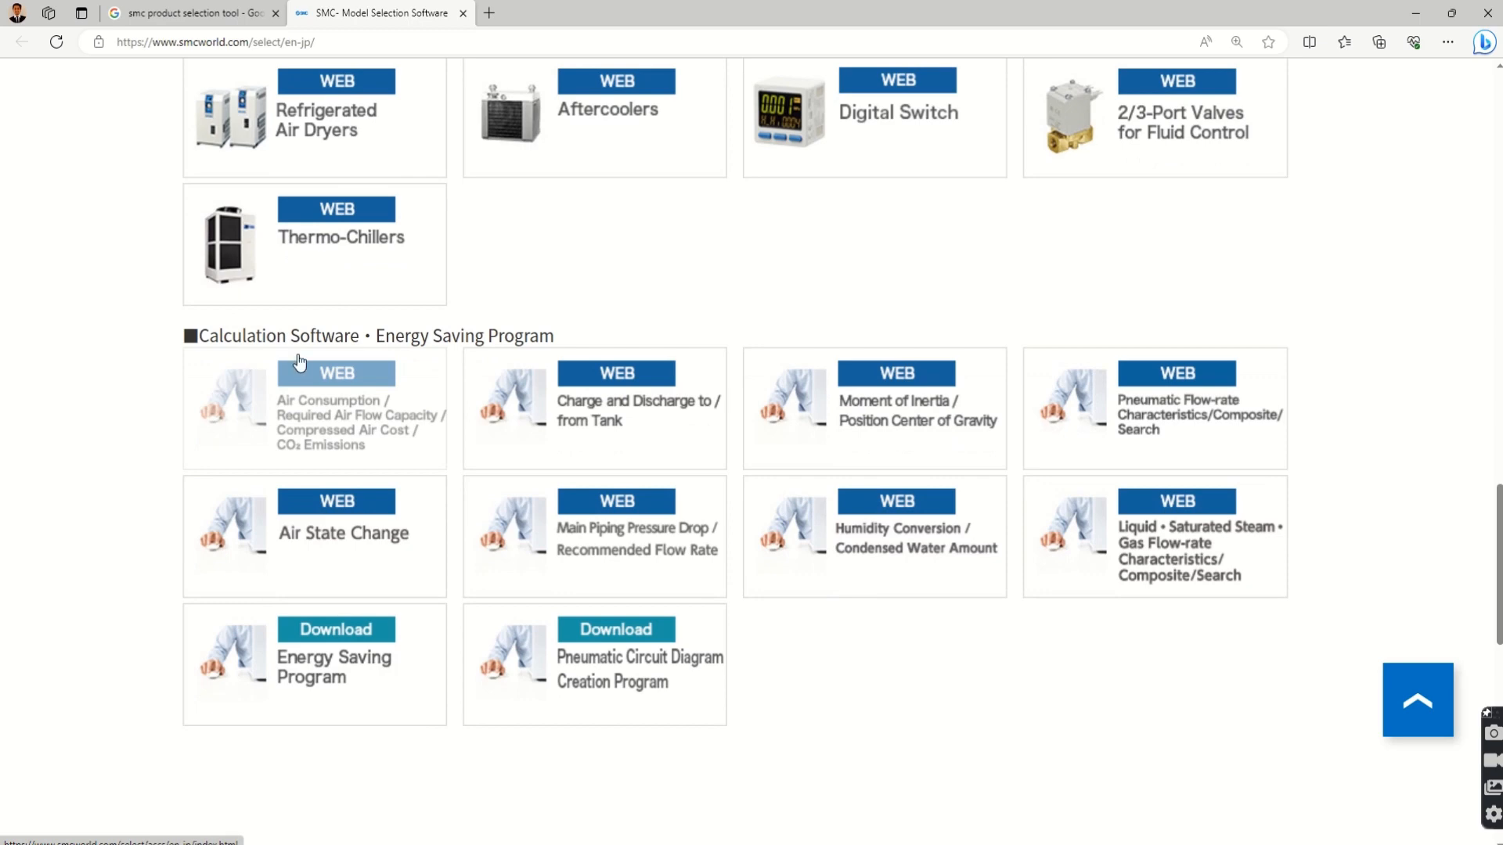
{"action": "scroll", "coordinate": [750, 505], "scroll_direction": "down", "scroll_amount": 3}
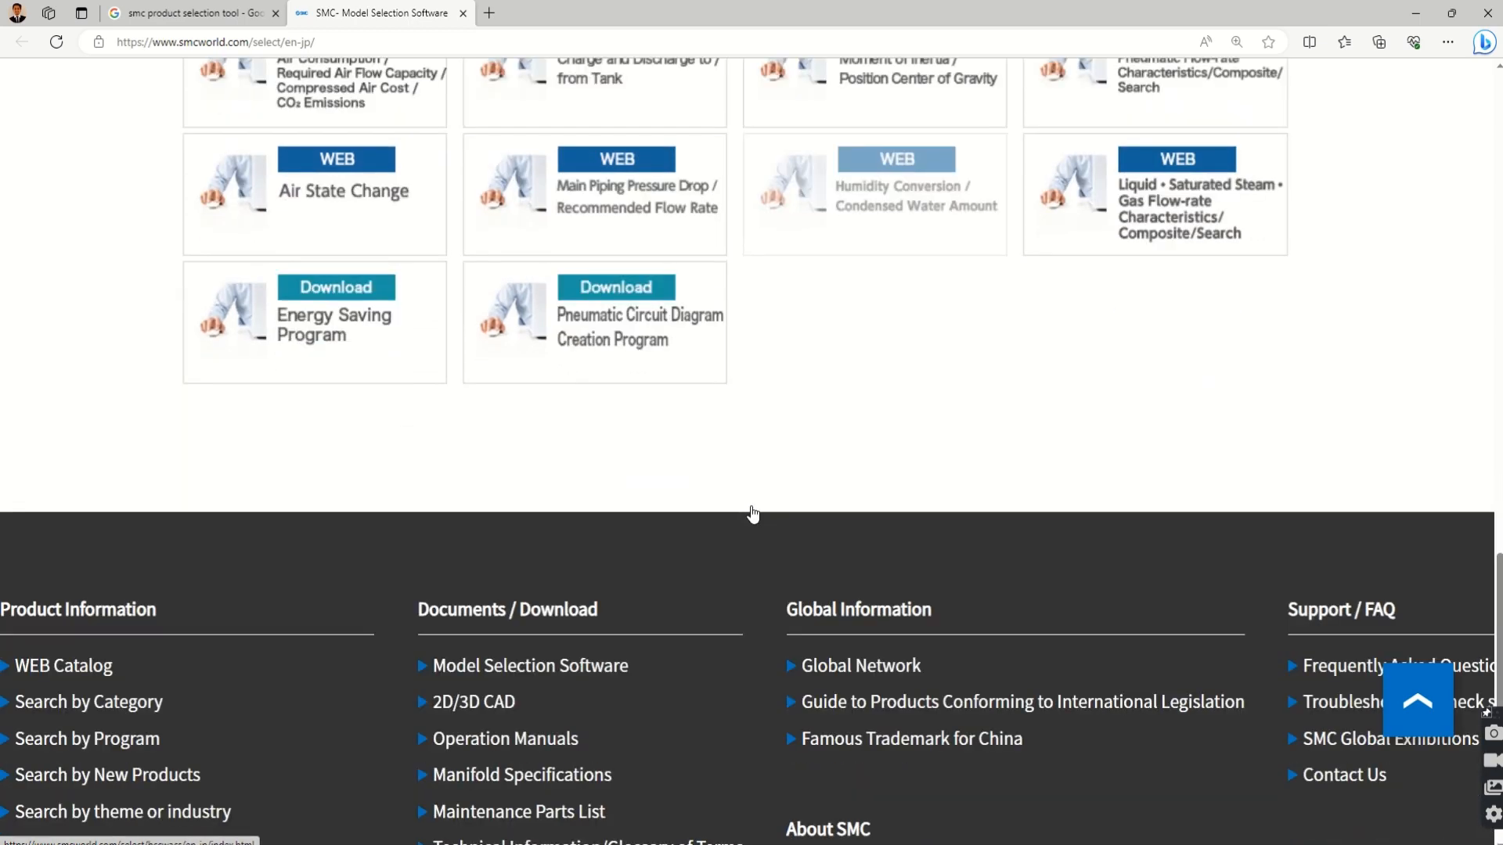
{"action": "scroll", "coordinate": [752, 513], "scroll_direction": "up", "scroll_amount": 4}
{"action": "scroll", "coordinate": [752, 512], "scroll_direction": "up", "scroll_amount": 3}
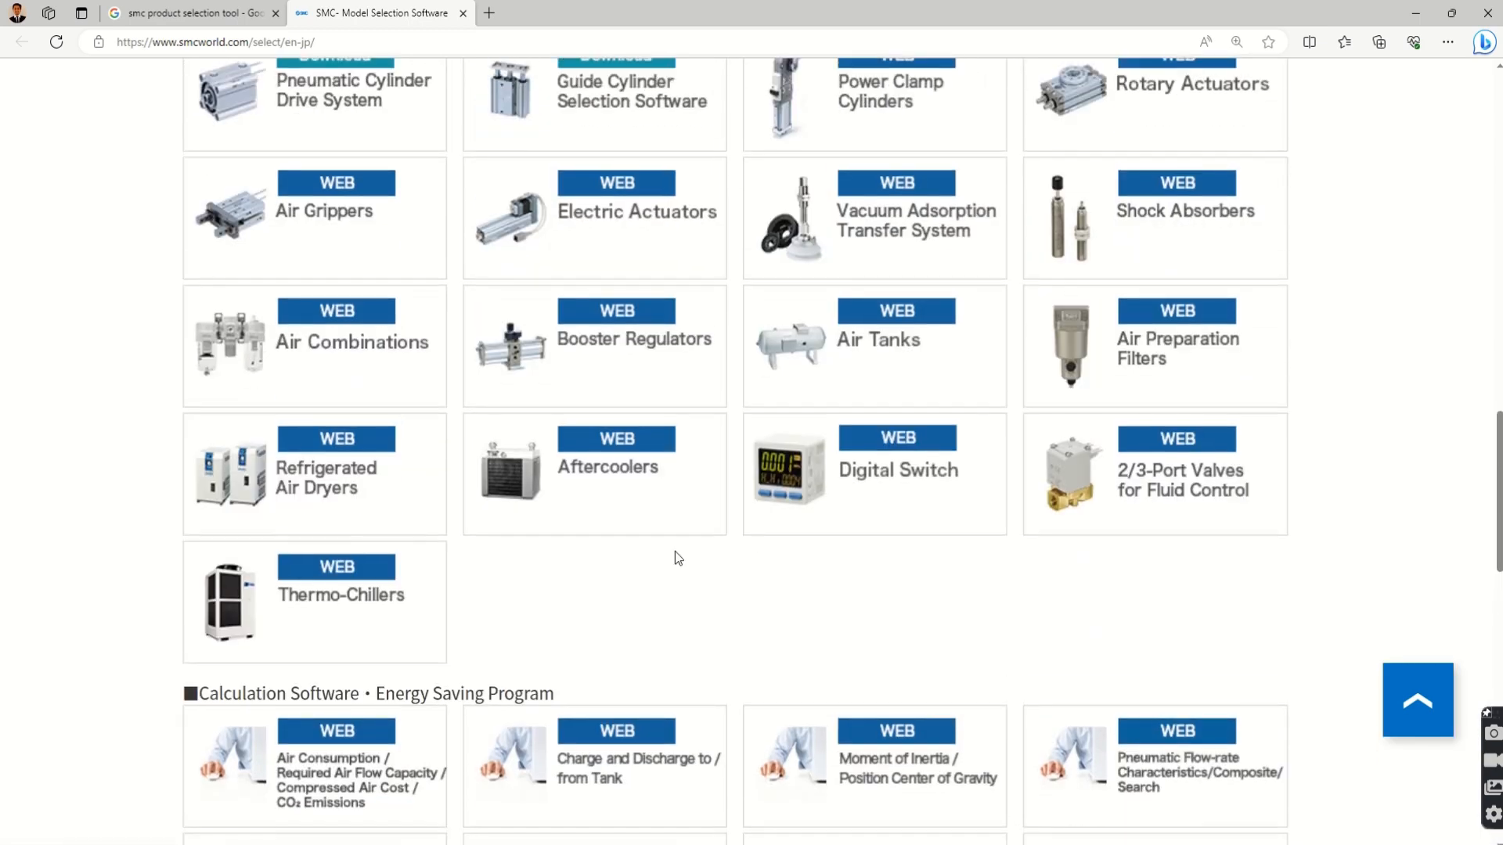
{"action": "scroll", "coordinate": [678, 550], "scroll_direction": "up", "scroll_amount": 3}
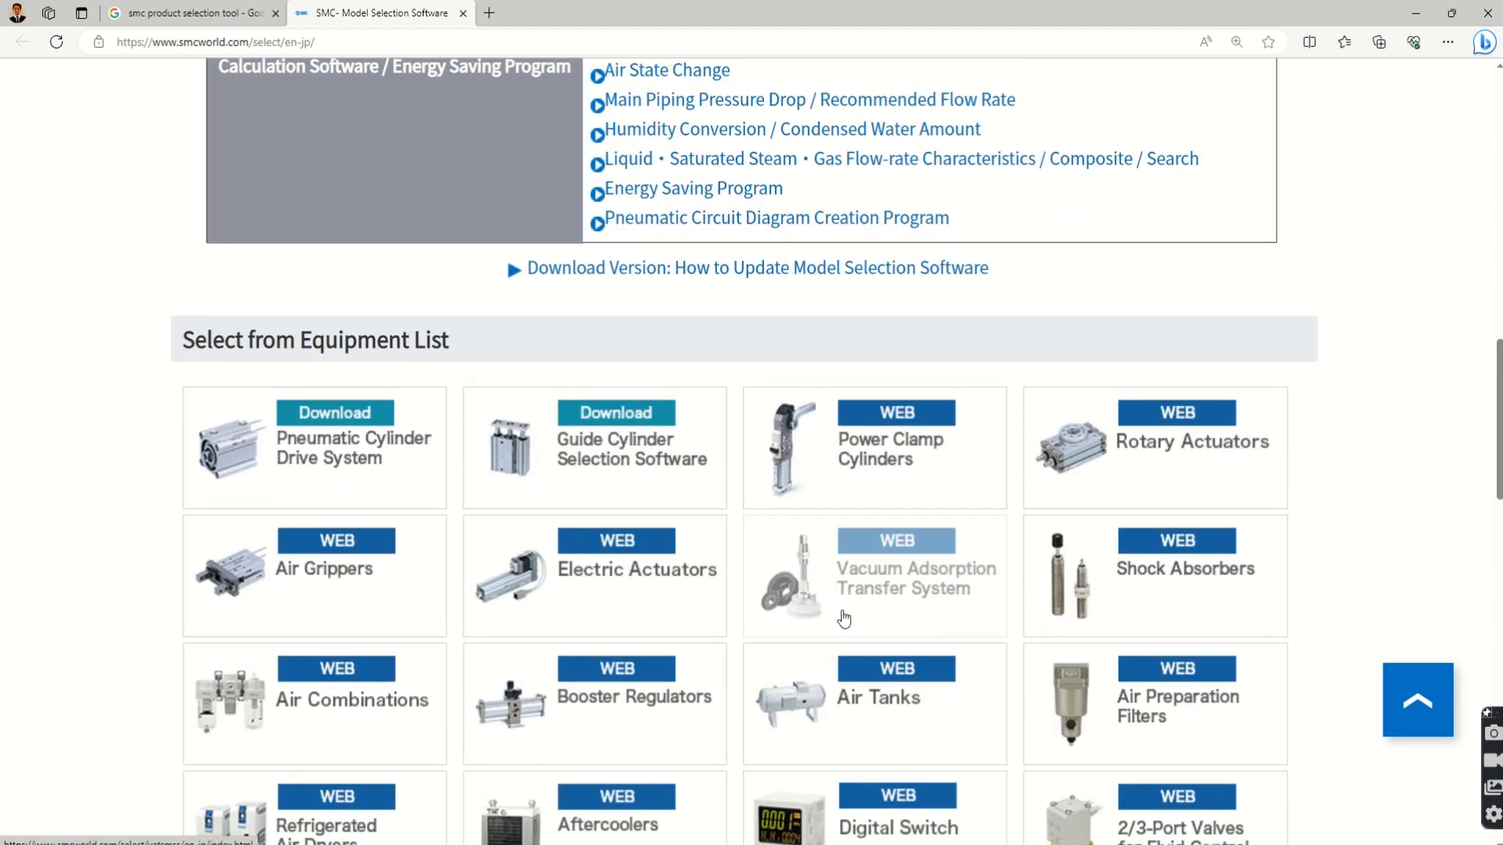
{"action": "left_click", "coordinate": [878, 583]}
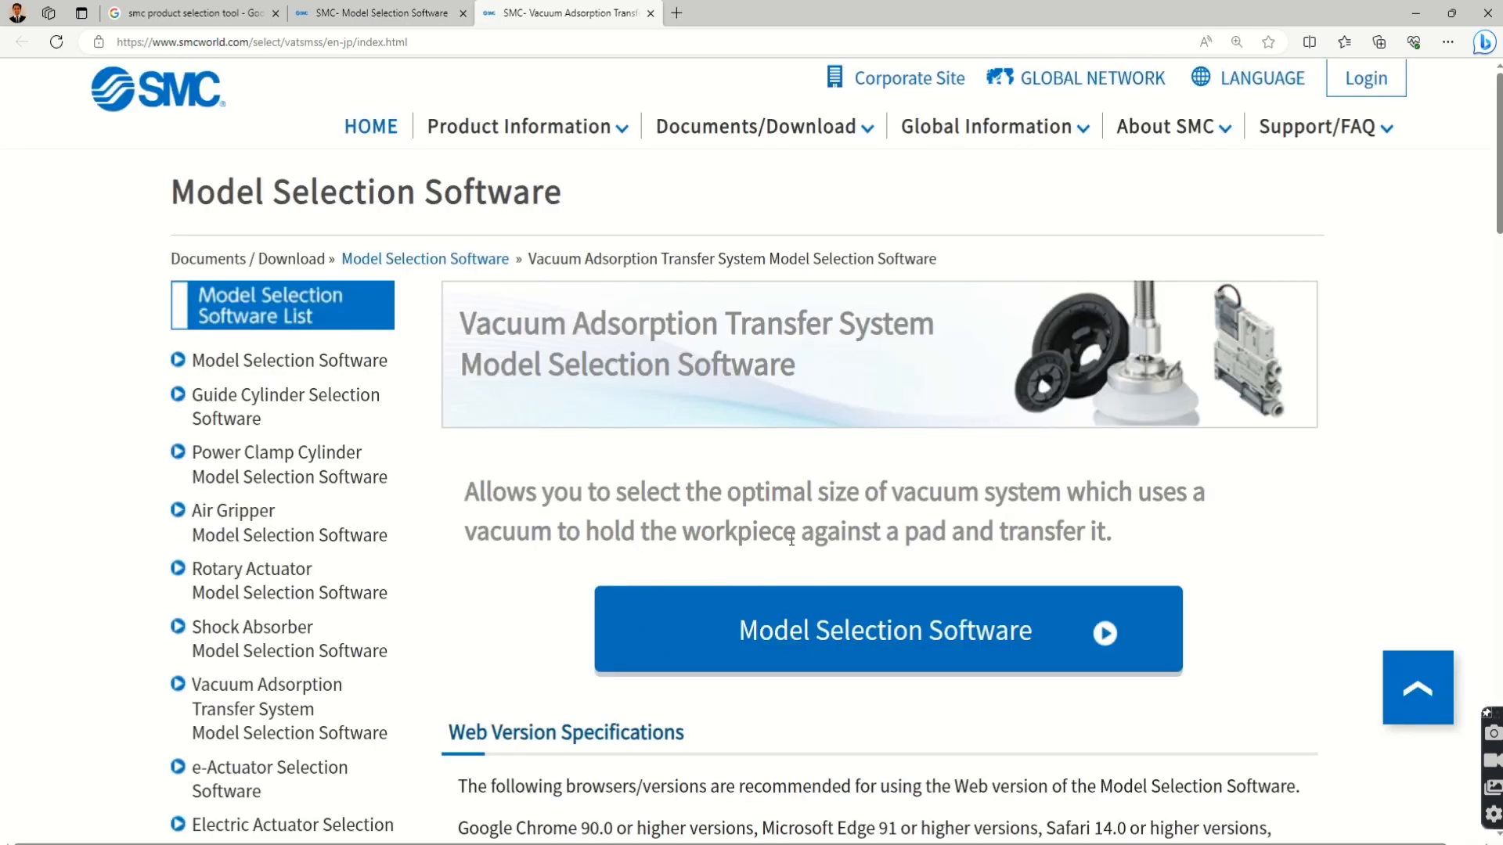
Step: Launch the Vacuum Adsorption Transfer System Model Selection Software and choose Model selection as the function
{"action": "left_click_drag", "start_coordinate": [1111, 532], "coordinate": [462, 496]}
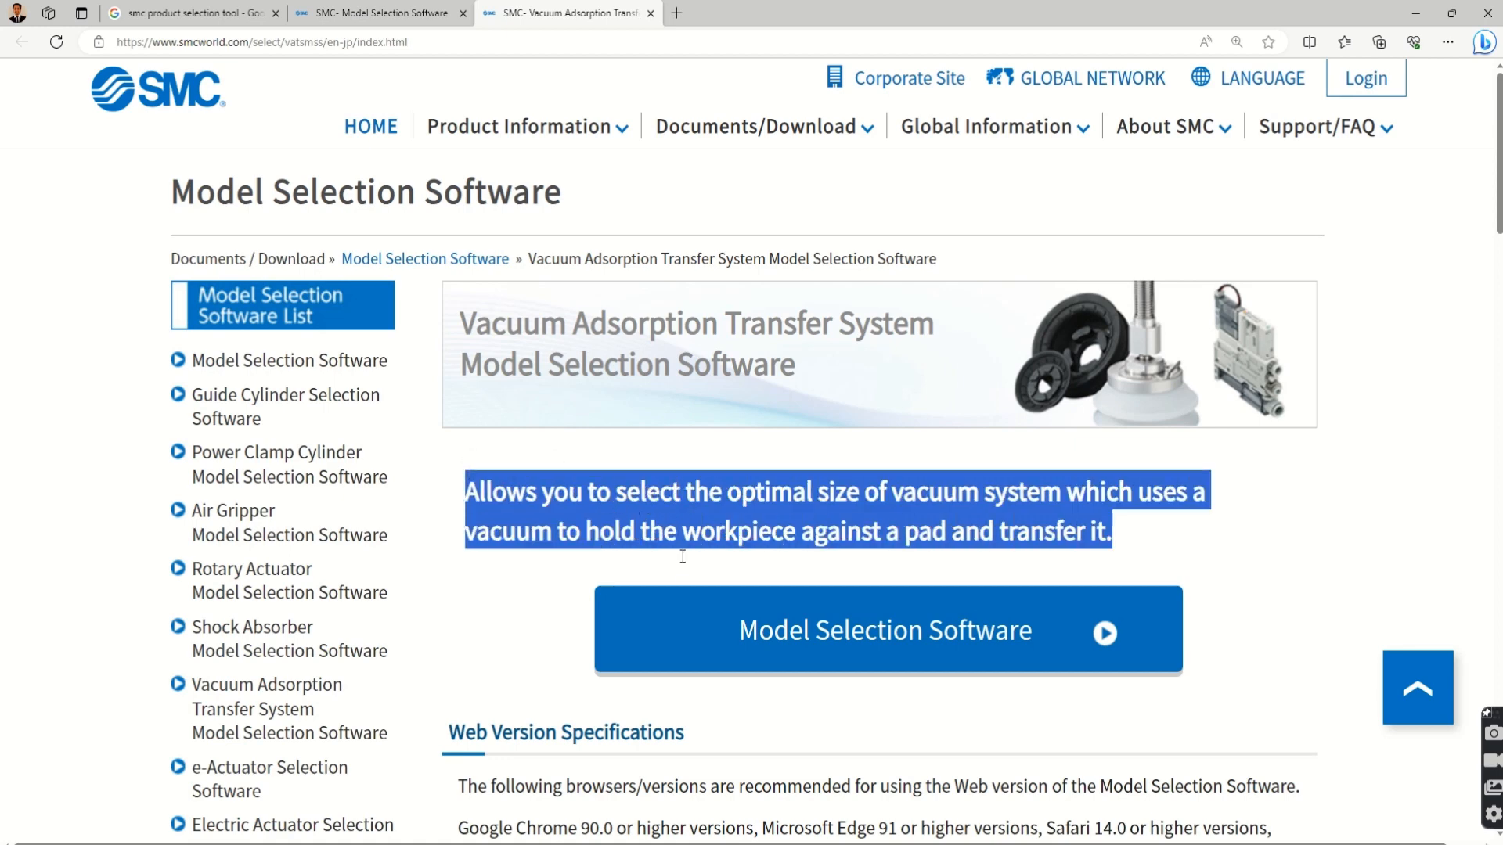
{"action": "left_click", "coordinate": [725, 569]}
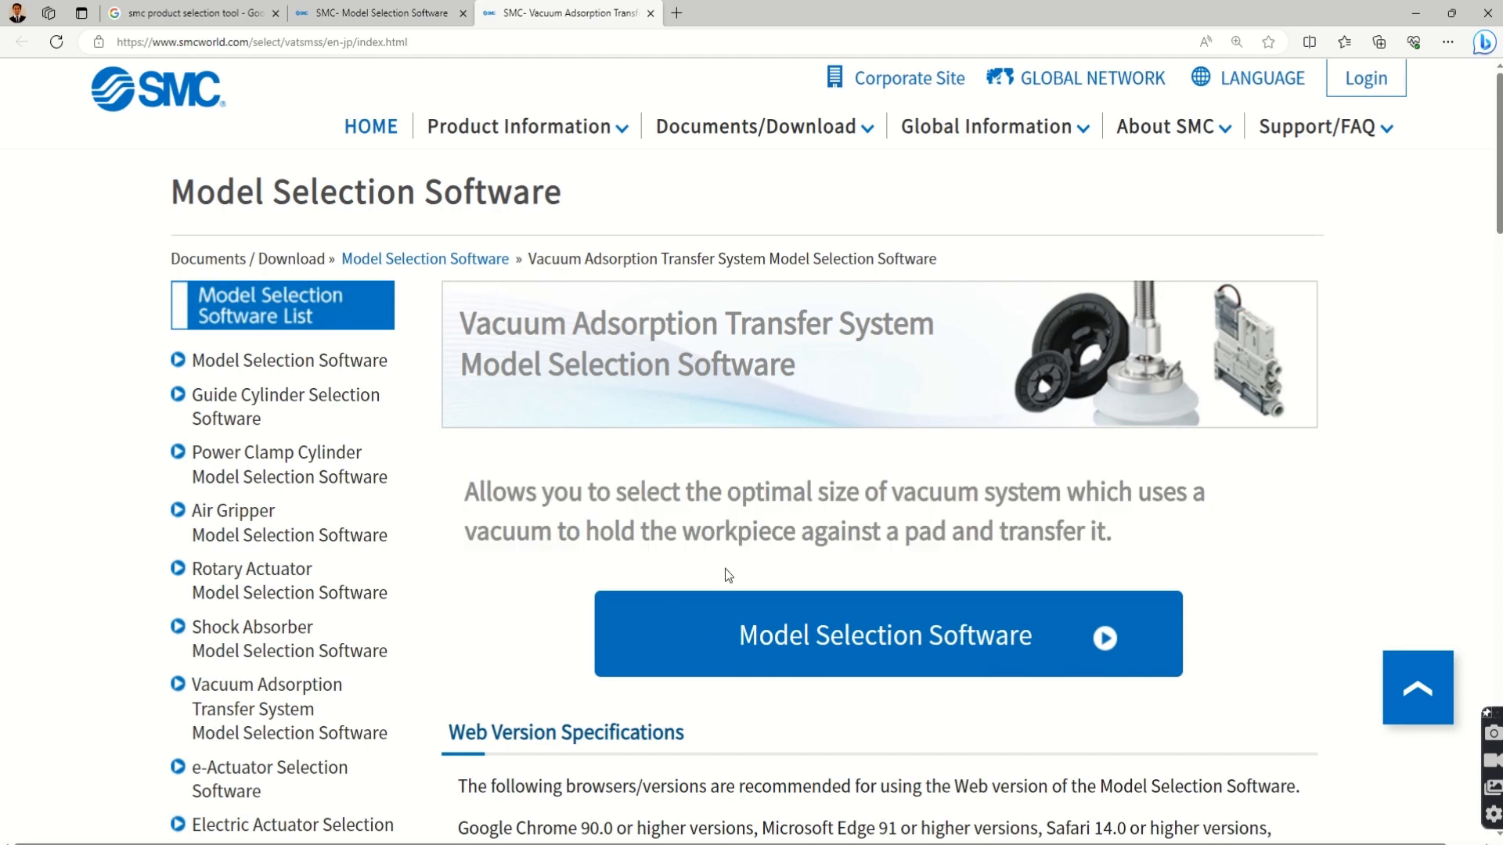
{"action": "left_click", "coordinate": [859, 646]}
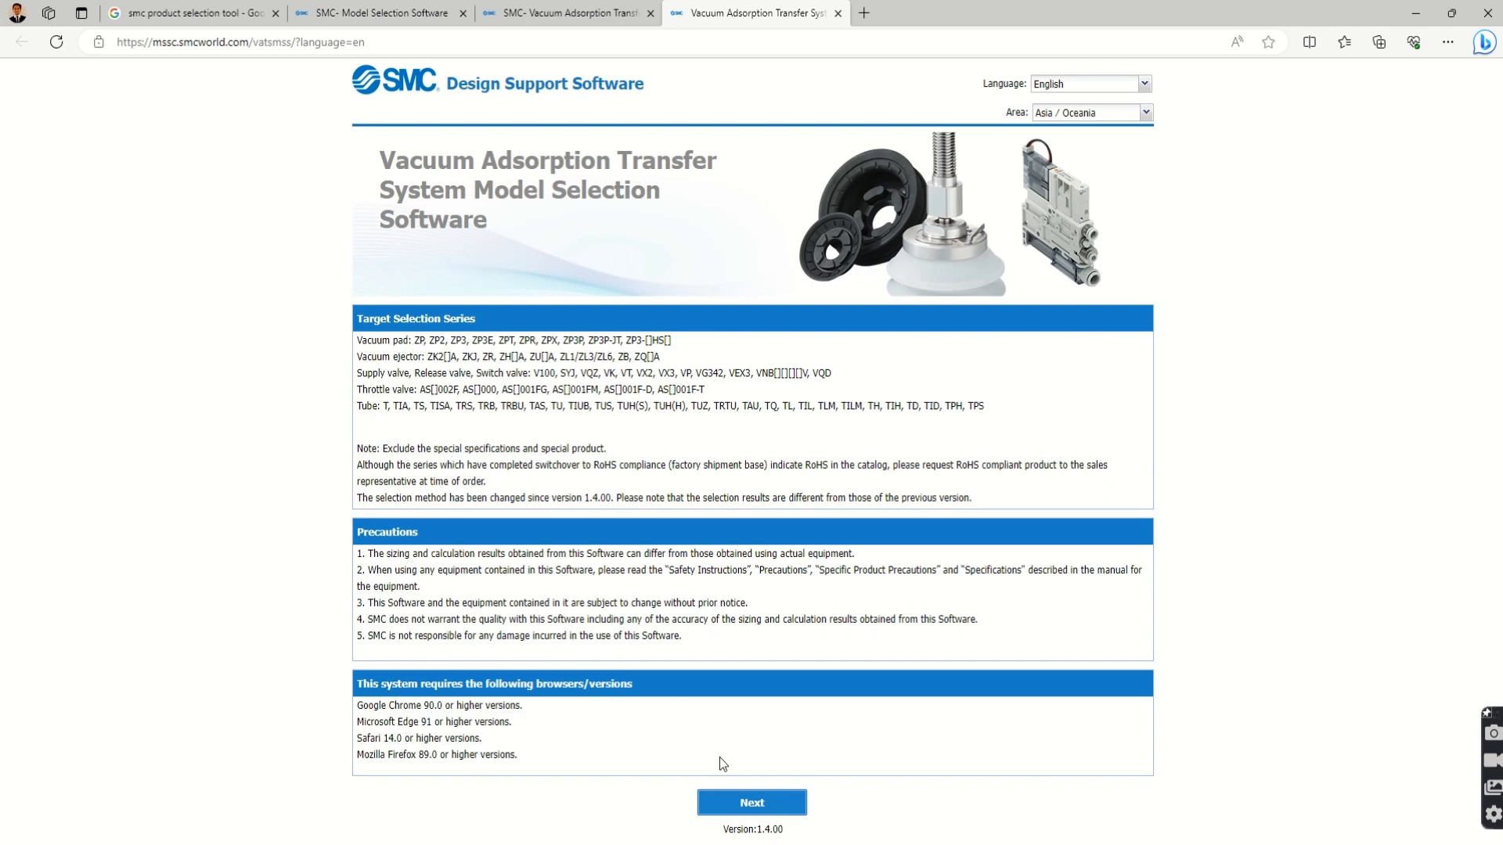
{"action": "left_click", "coordinate": [741, 806]}
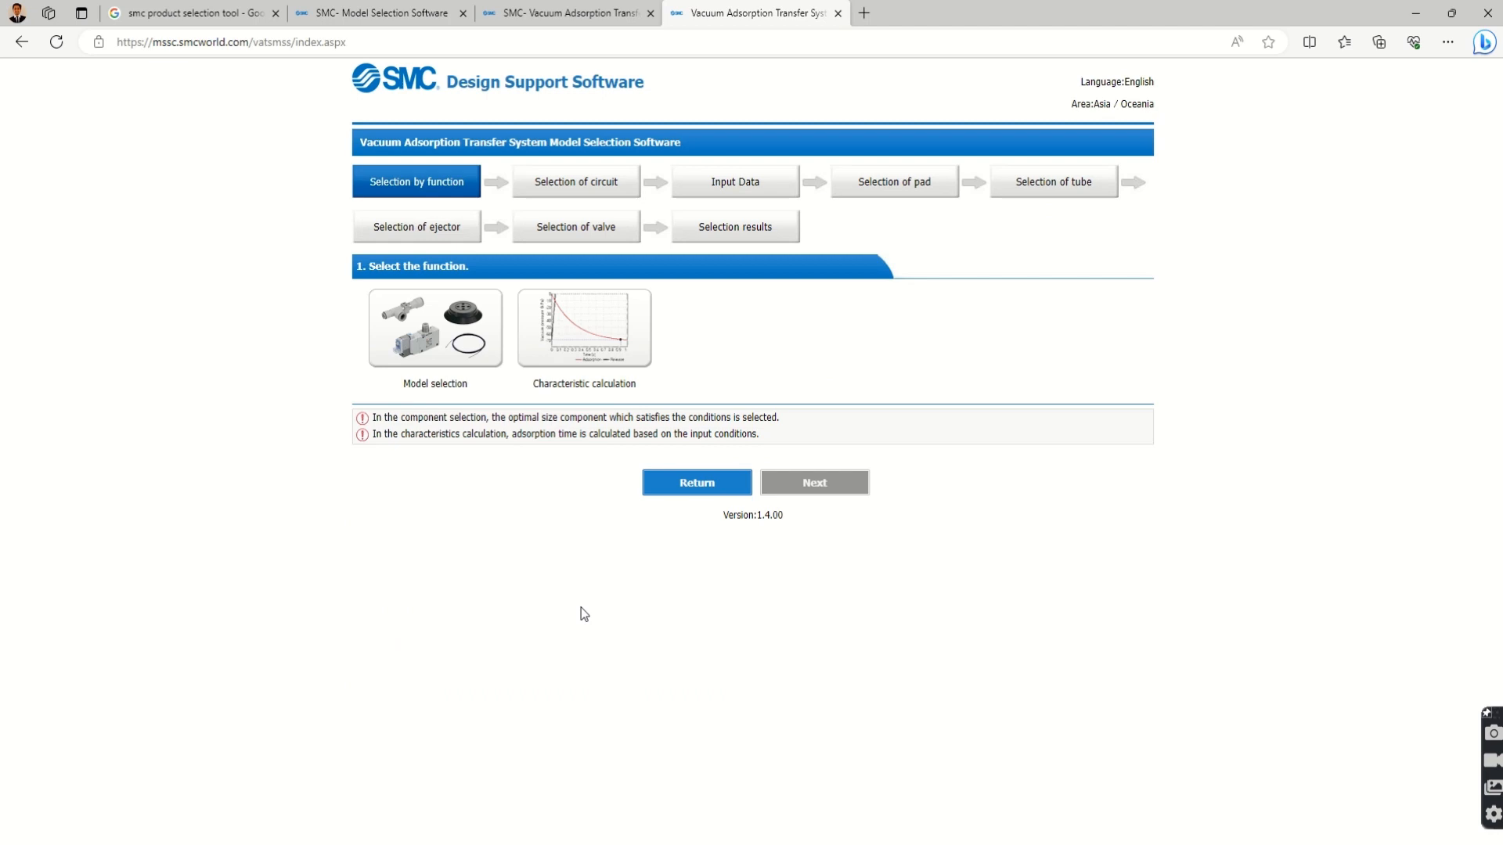
{"action": "left_click", "coordinate": [480, 305]}
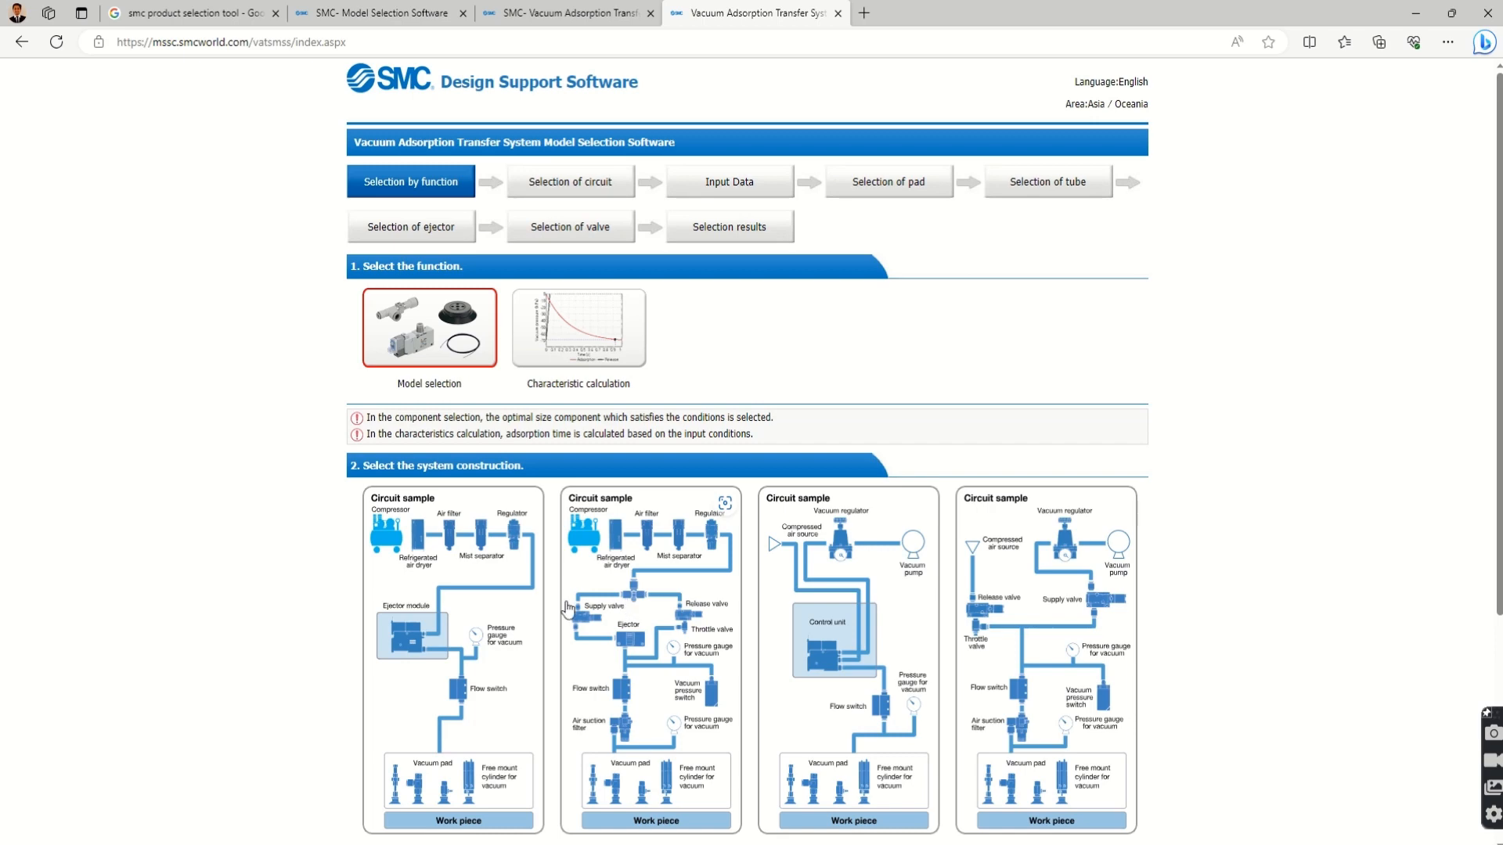
Step: Examine the four system construction circuit samples and the table explaining each ejector and vacuum pump system
{"action": "scroll", "coordinate": [567, 609], "scroll_direction": "up", "scroll_amount": 2, "text": "ctrl"}
{"action": "scroll", "coordinate": [567, 609], "scroll_direction": "up", "scroll_amount": 1, "text": "ctrl"}
{"action": "scroll", "coordinate": [469, 594], "scroll_direction": "down", "scroll_amount": 3}
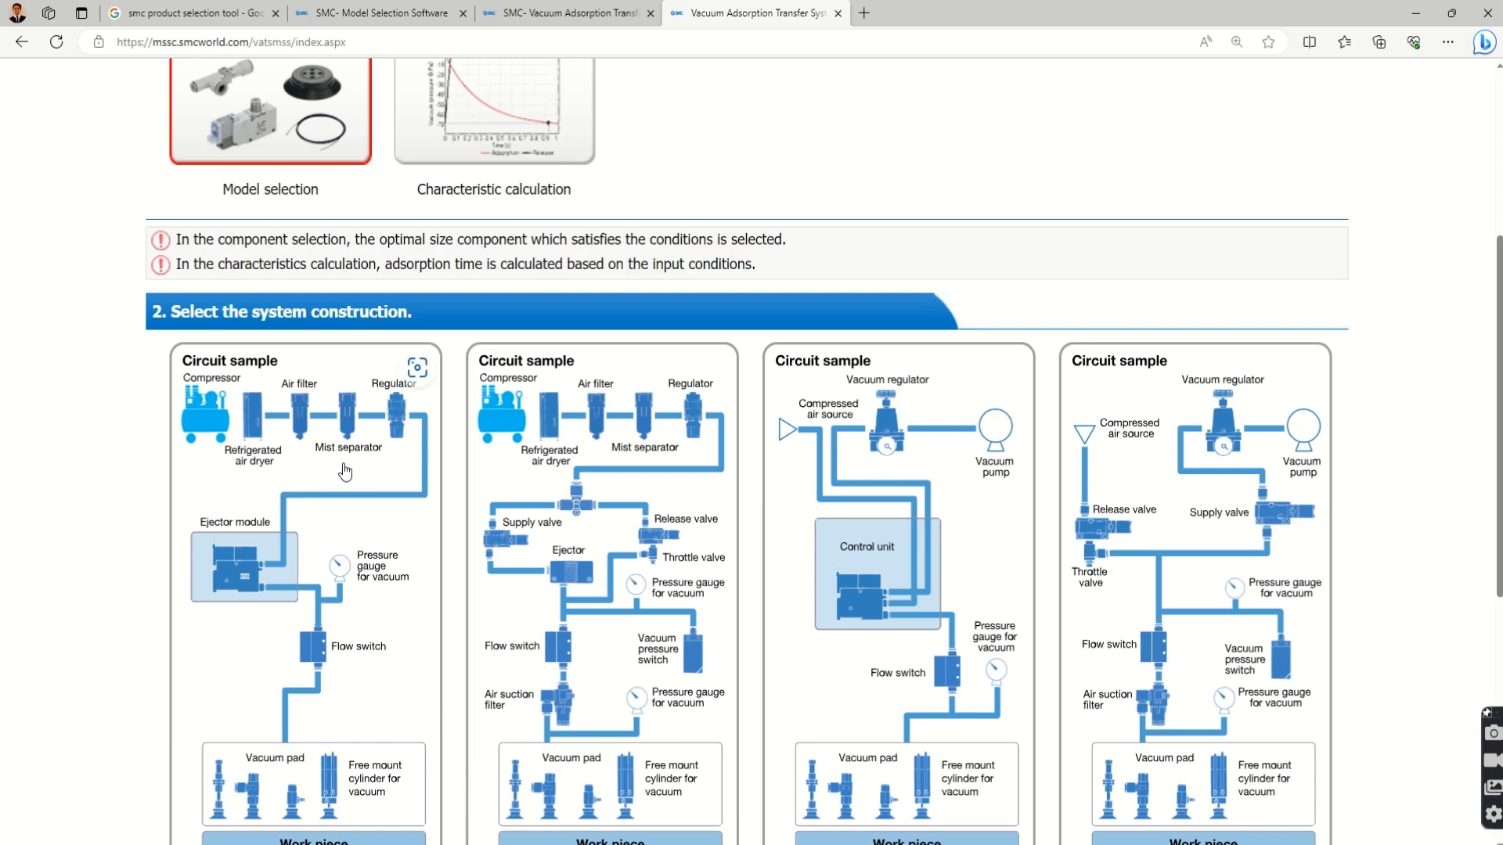
{"action": "scroll", "coordinate": [345, 472], "scroll_direction": "down", "scroll_amount": 1}
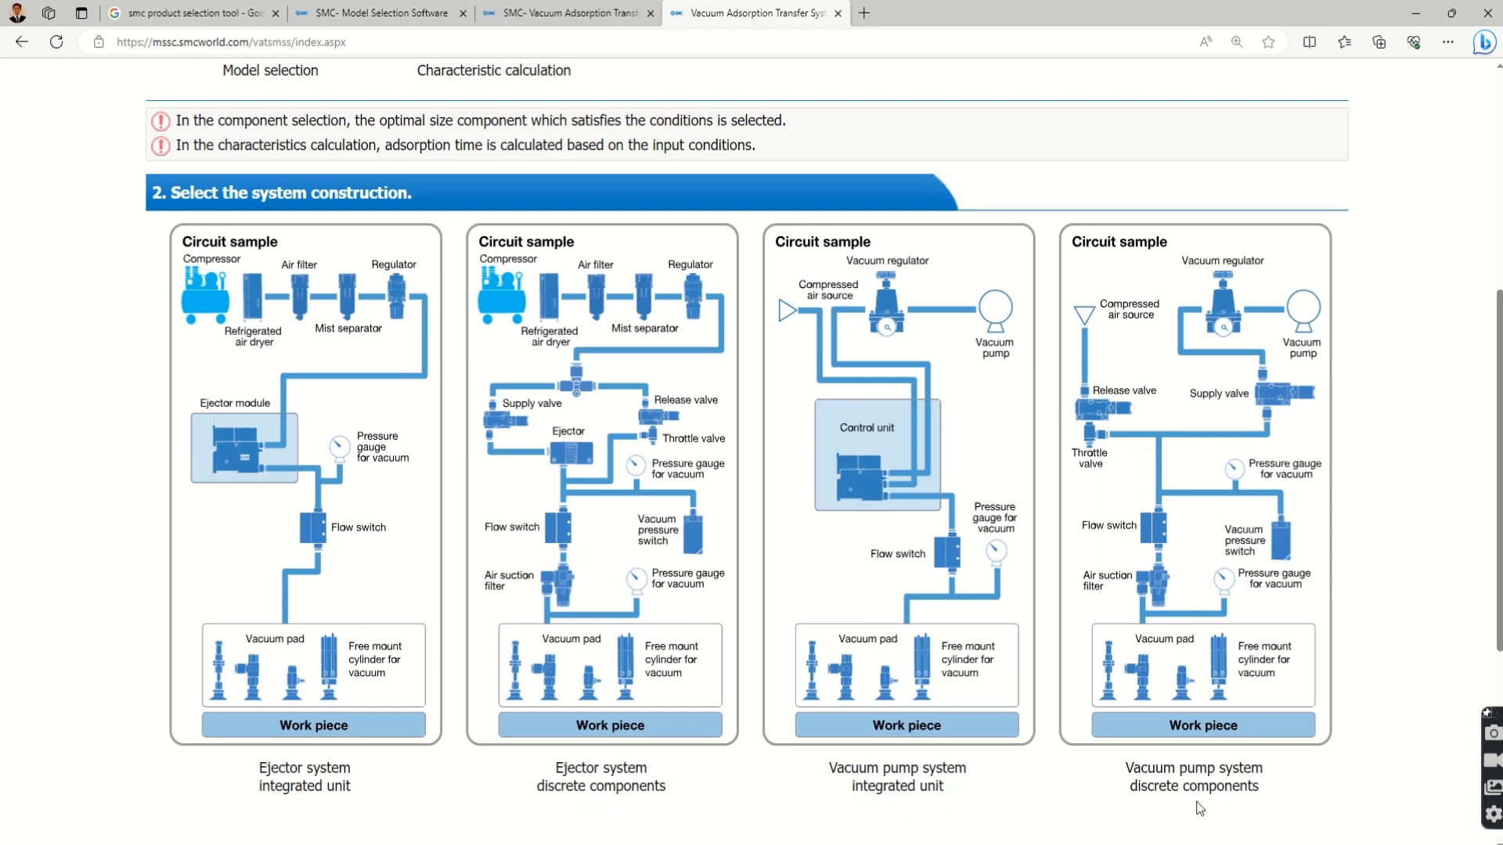
{"action": "scroll", "coordinate": [1068, 745], "scroll_direction": "down", "scroll_amount": 5}
{"action": "scroll", "coordinate": [624, 626], "scroll_direction": "down", "scroll_amount": 1}
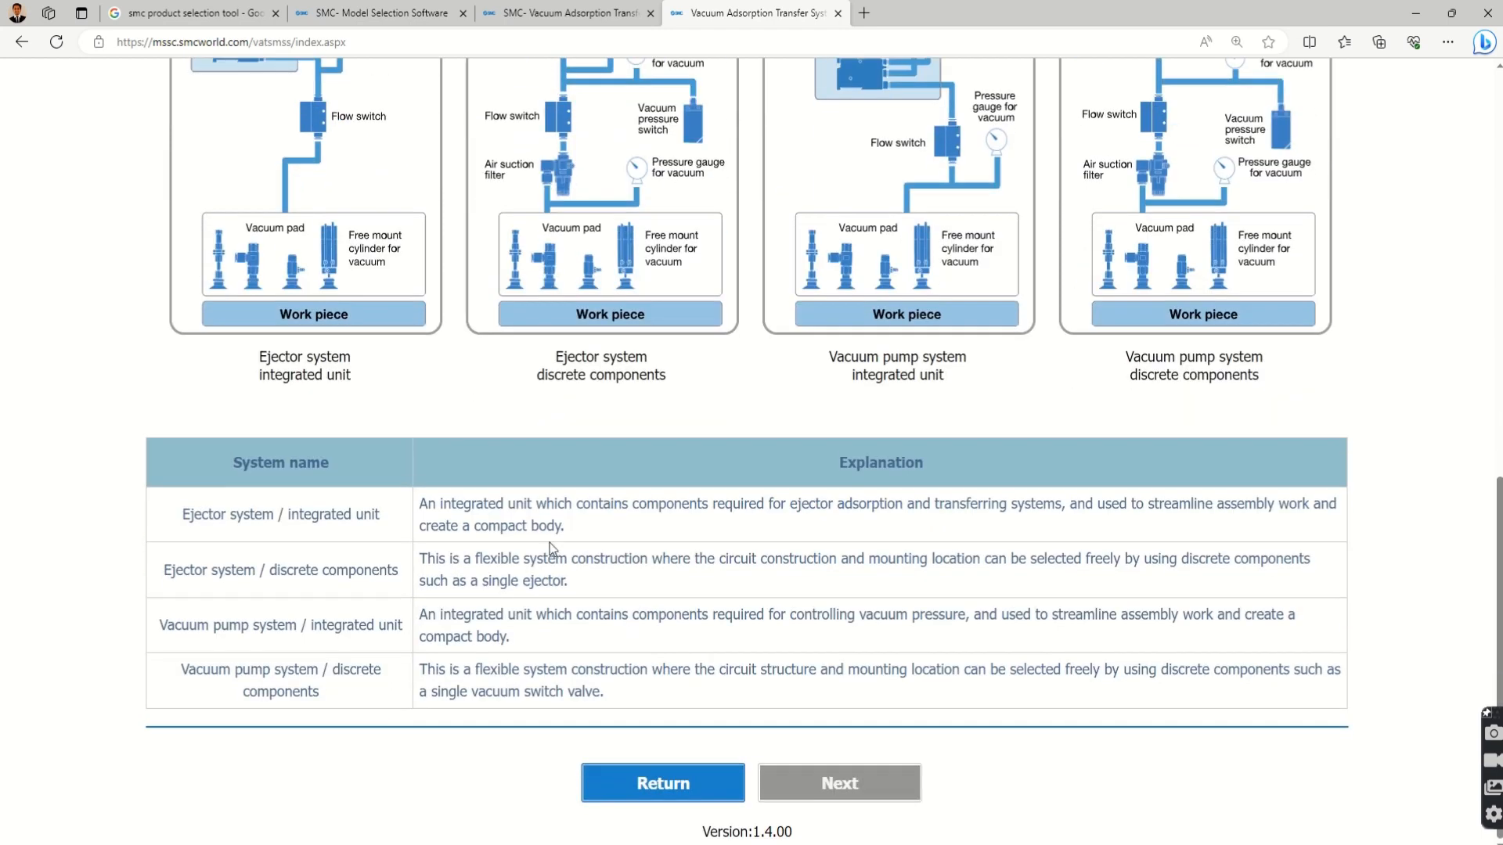
{"action": "scroll", "coordinate": [550, 543], "scroll_direction": "up", "scroll_amount": 2}
{"action": "scroll", "coordinate": [533, 548], "scroll_direction": "down", "scroll_amount": 2}
{"action": "scroll", "coordinate": [442, 580], "scroll_direction": "up", "scroll_amount": 5}
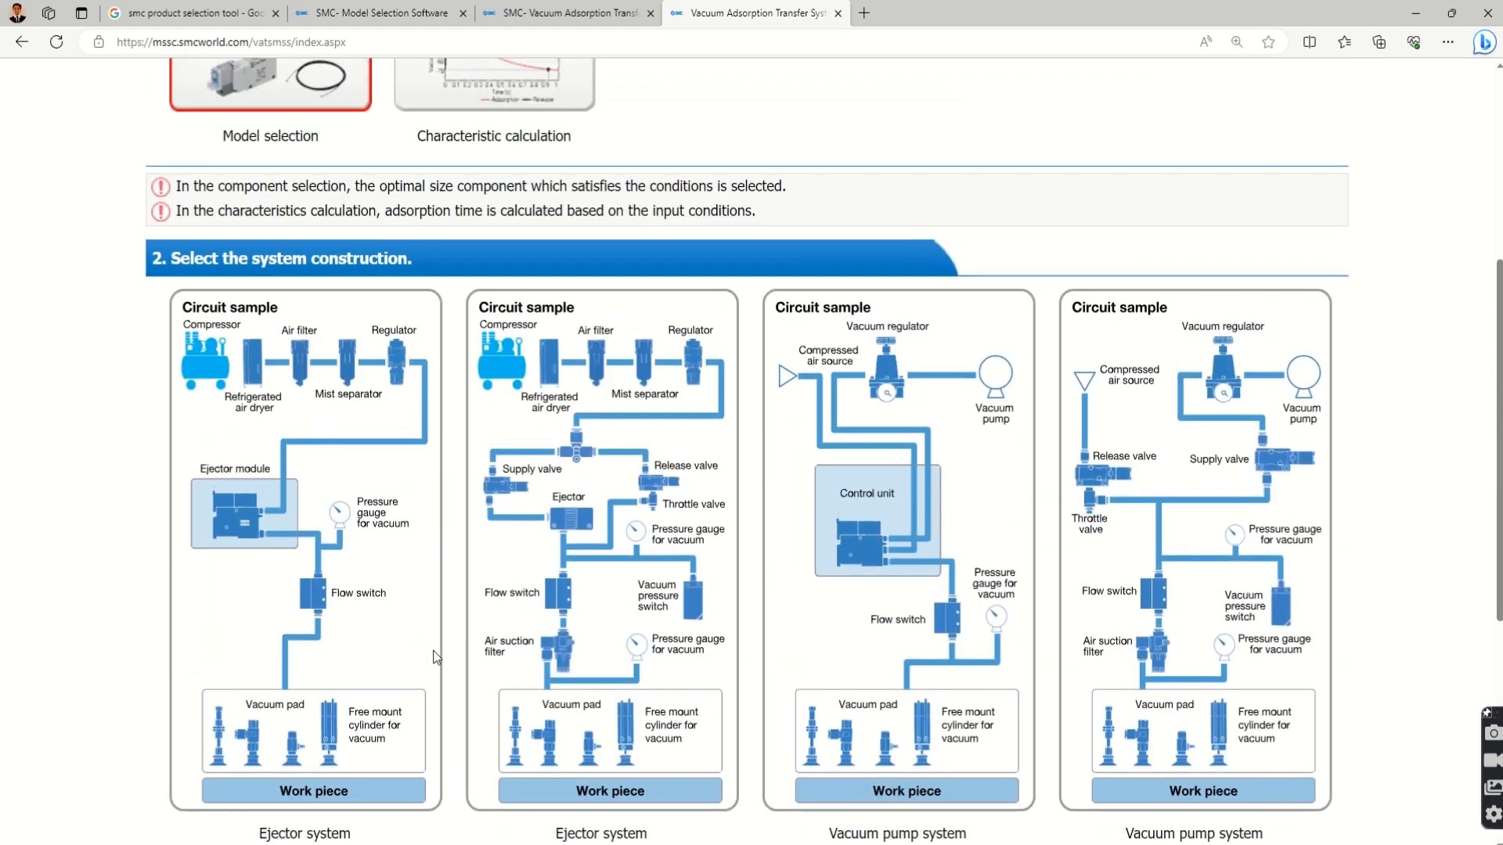
Step: Select the Ejector system integrated unit as the system construction and continue to the circuit selection
{"action": "scroll", "coordinate": [435, 655], "scroll_direction": "down", "scroll_amount": 2}
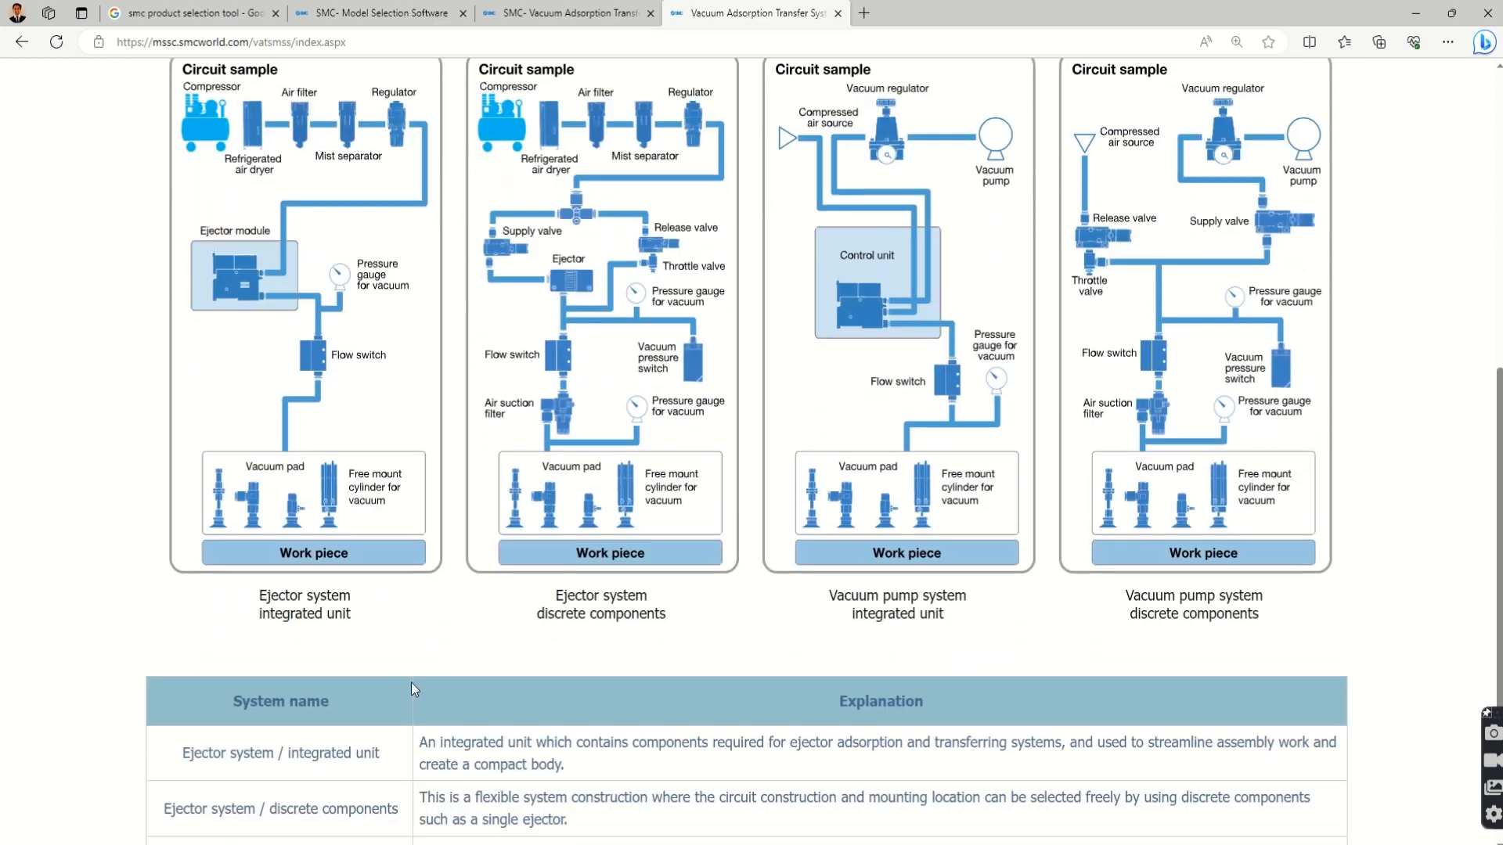
{"action": "left_click", "coordinate": [318, 557]}
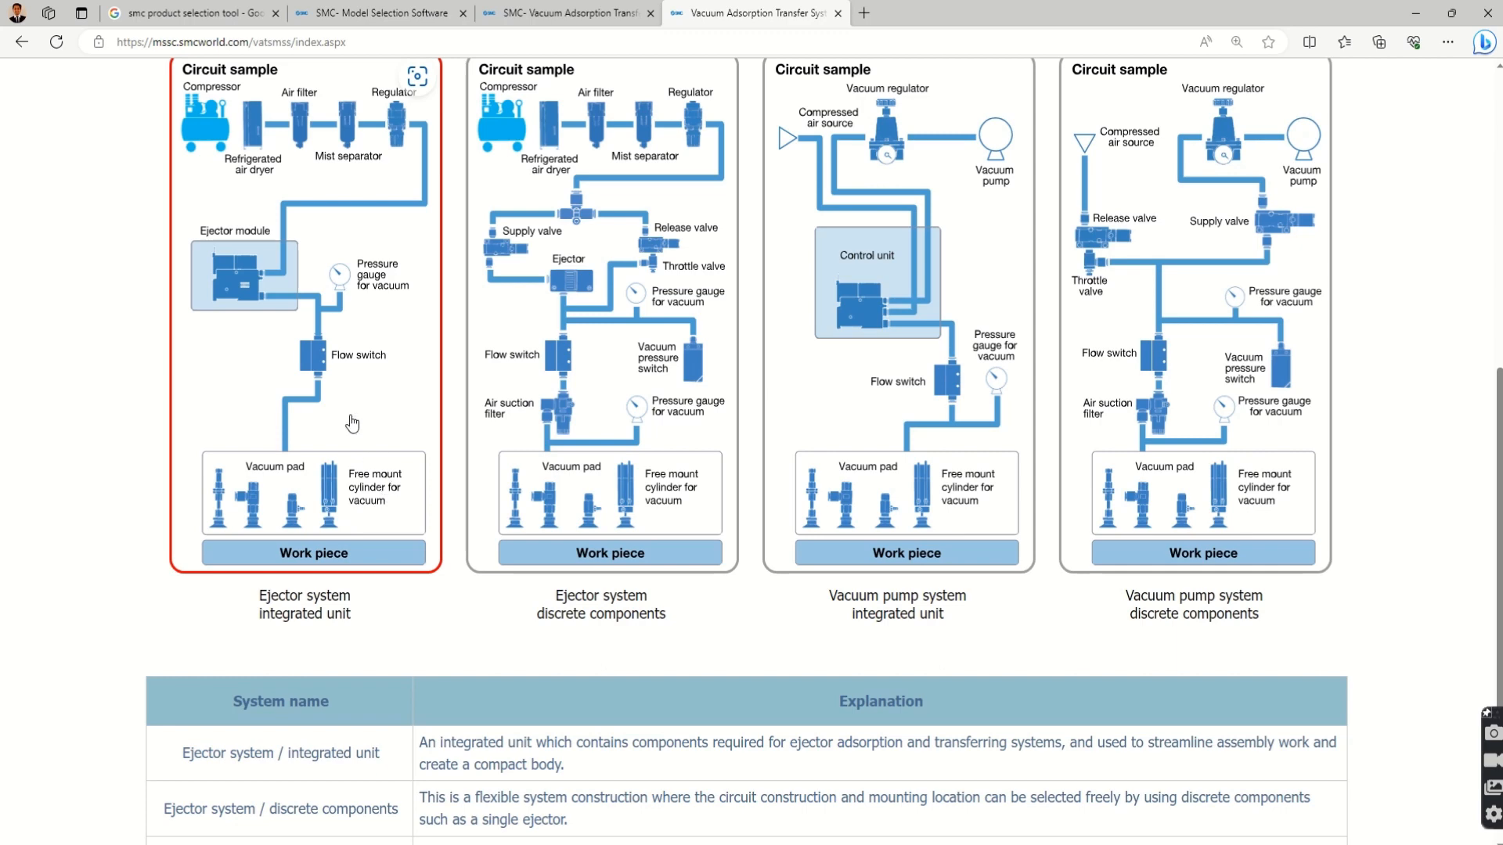
{"action": "scroll", "coordinate": [779, 635], "scroll_direction": "down", "scroll_amount": 3}
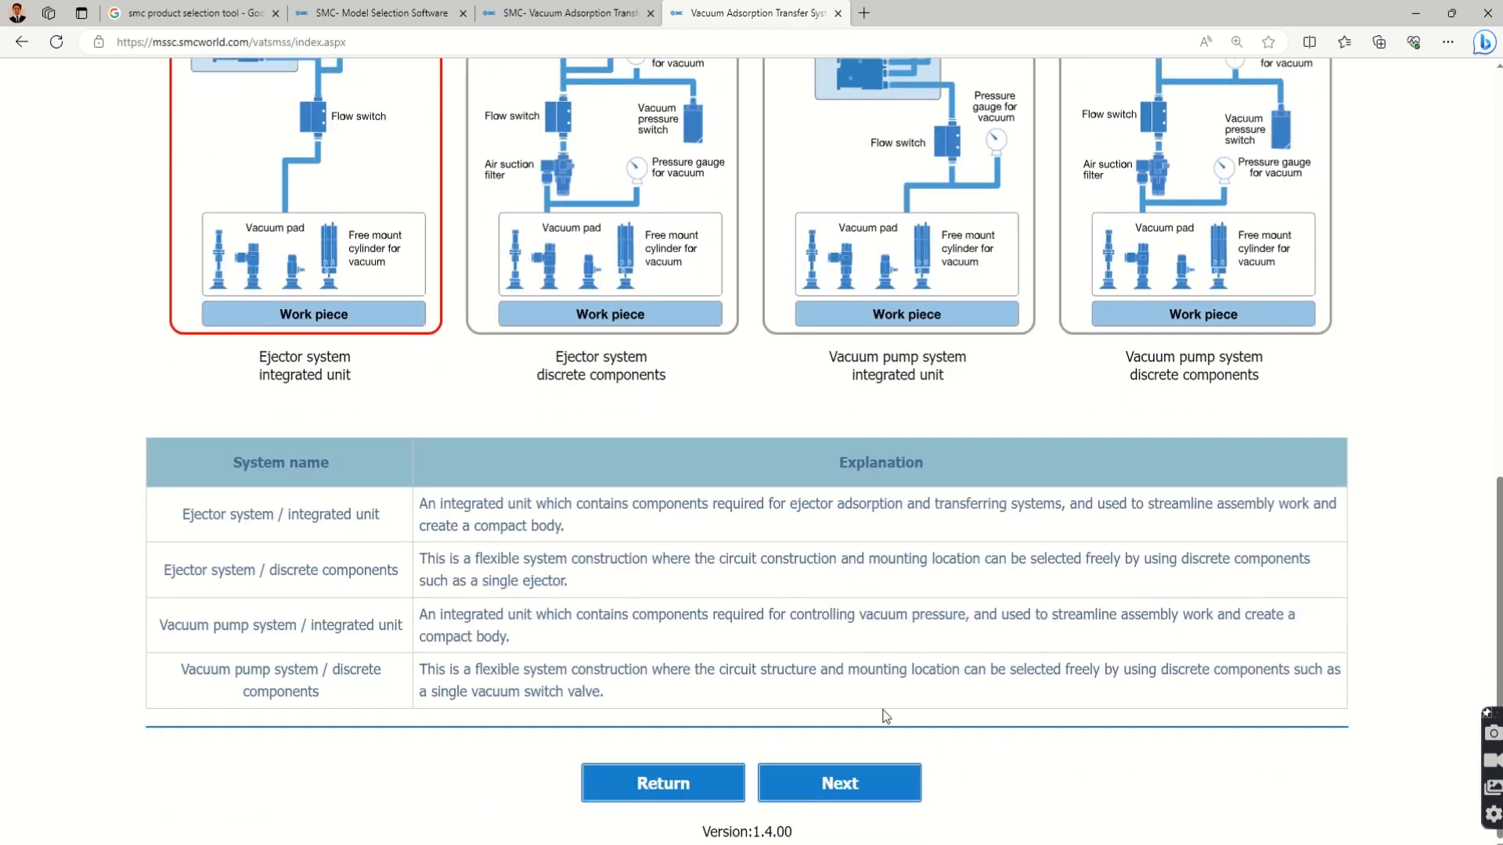
{"action": "left_click", "coordinate": [861, 788]}
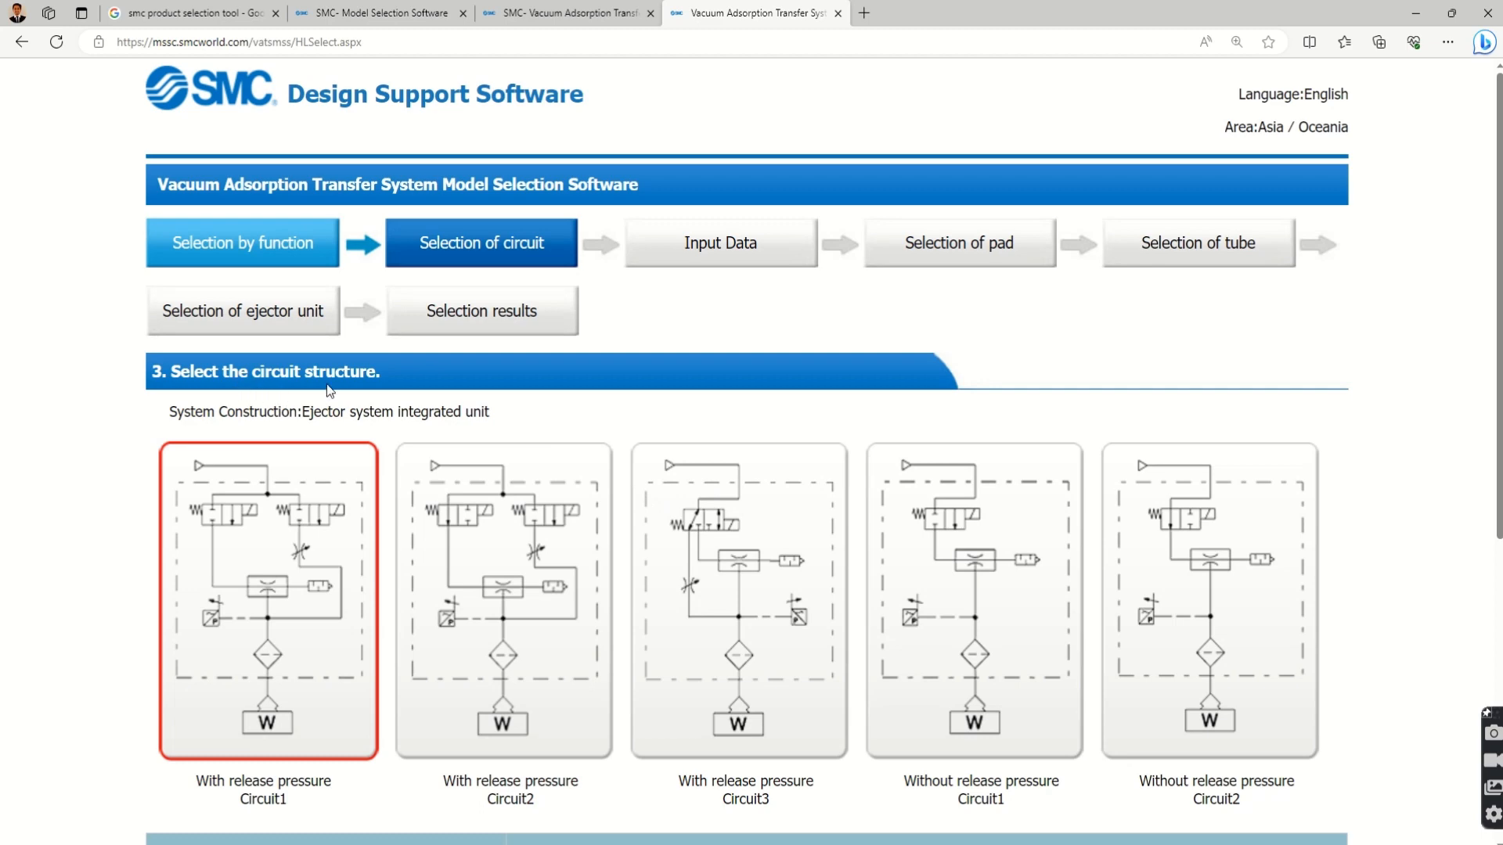
Step: Review the circuit structures, keep With release pressure Circuit1 and continue to the operating conditions
{"action": "scroll", "coordinate": [328, 388], "scroll_direction": "down", "scroll_amount": 3}
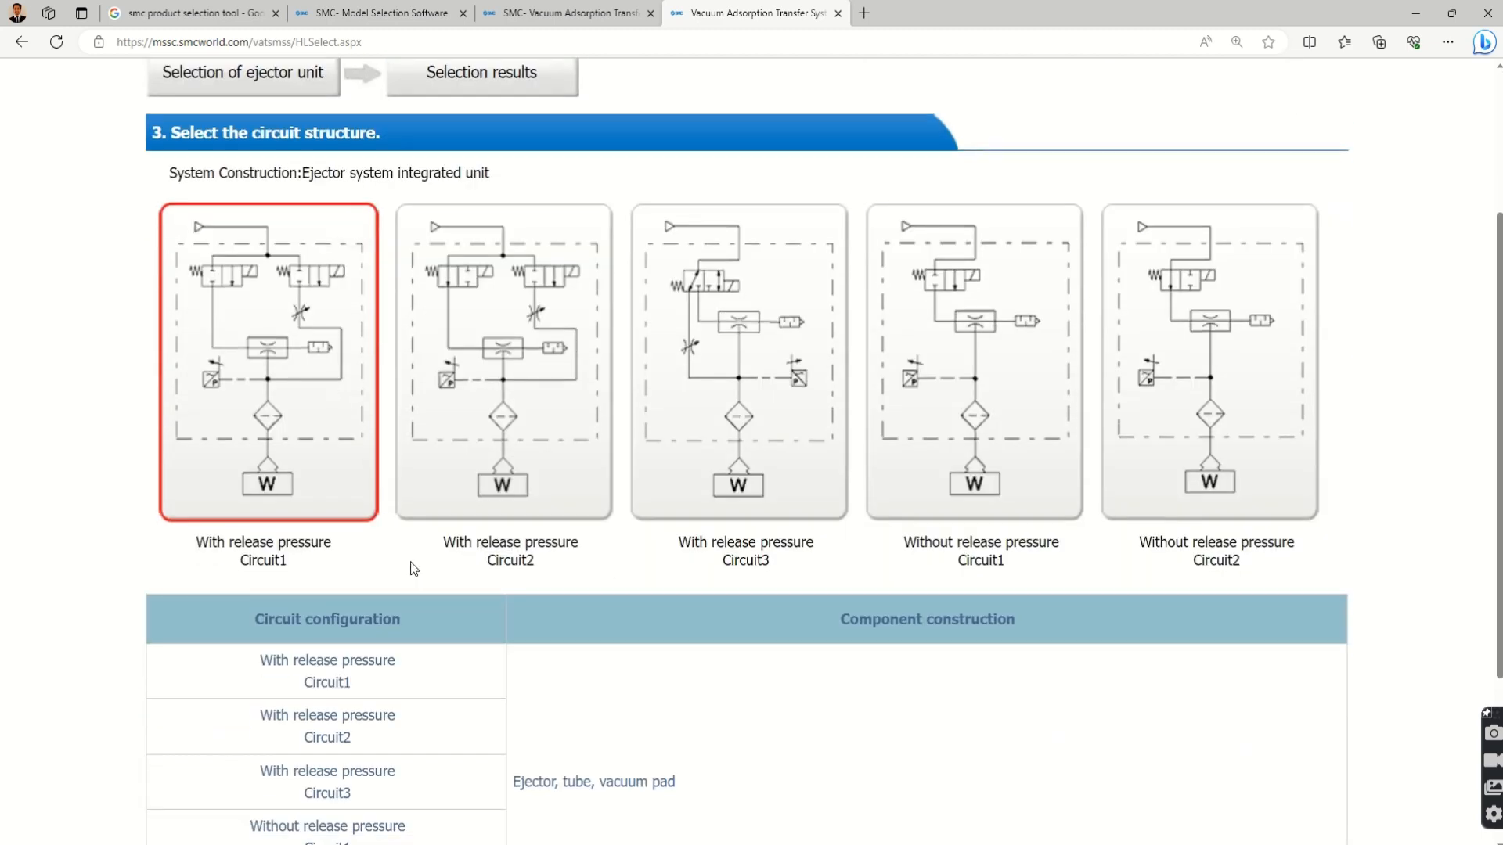
{"action": "scroll", "coordinate": [407, 553], "scroll_direction": "down", "scroll_amount": 4}
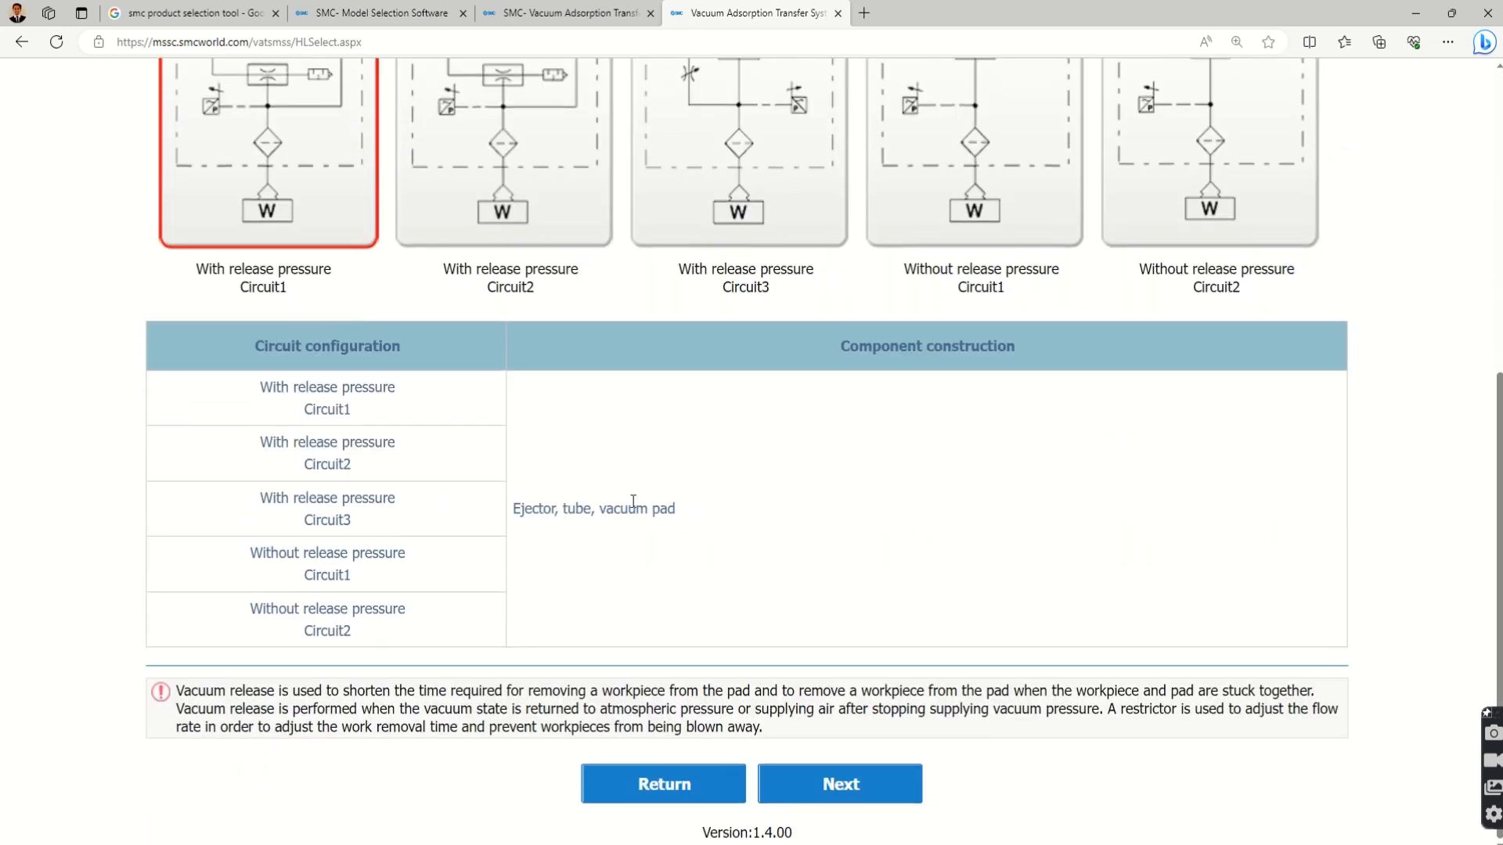
{"action": "scroll", "coordinate": [392, 469], "scroll_direction": "up", "scroll_amount": 3}
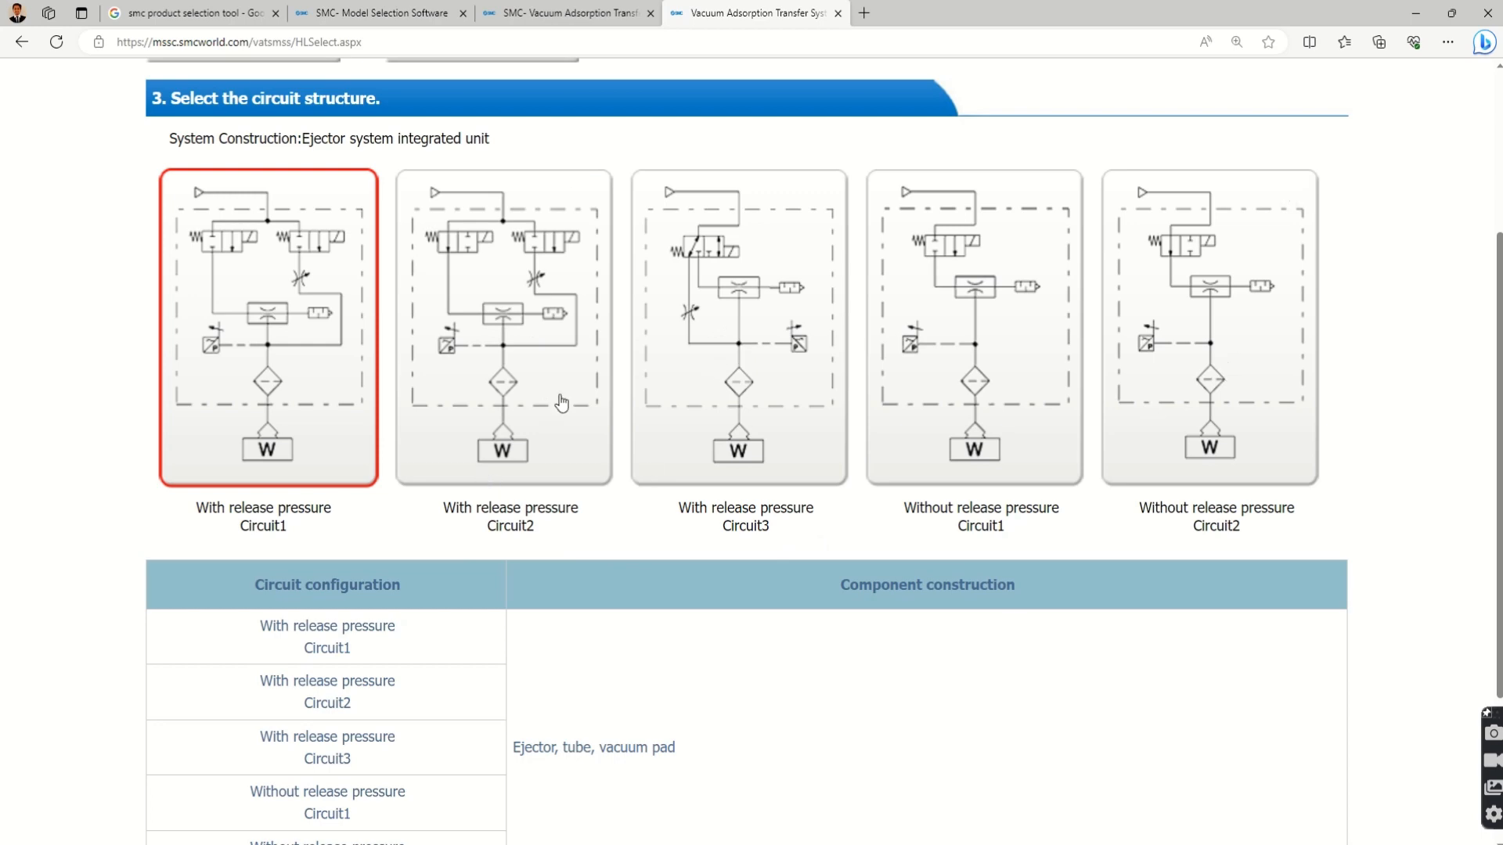
{"action": "scroll", "coordinate": [522, 405], "scroll_direction": "down", "scroll_amount": 1}
{"action": "scroll", "coordinate": [698, 483], "scroll_direction": "down", "scroll_amount": 2}
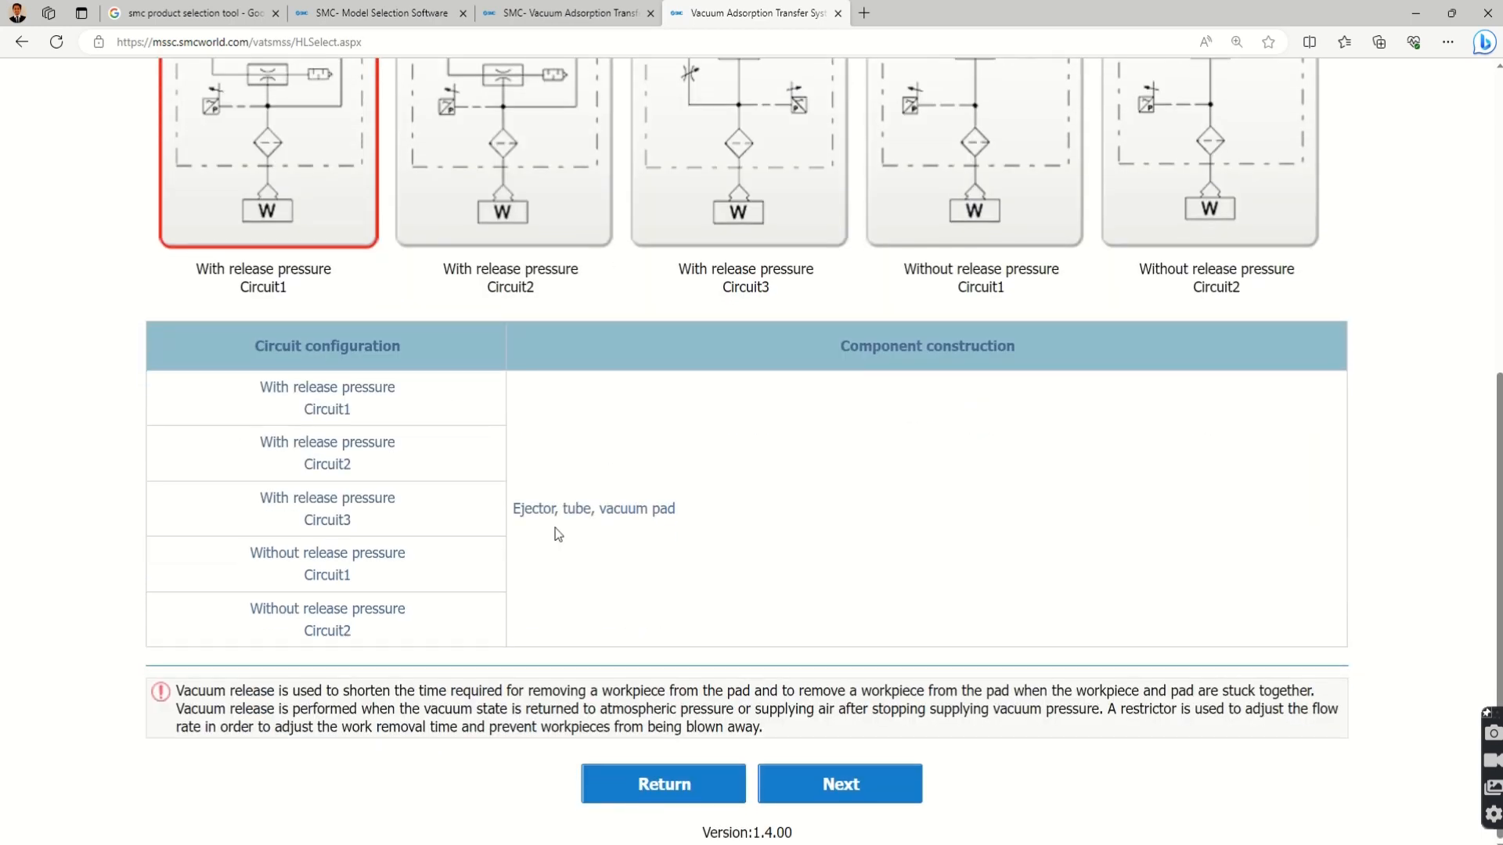
{"action": "left_click", "coordinate": [819, 782]}
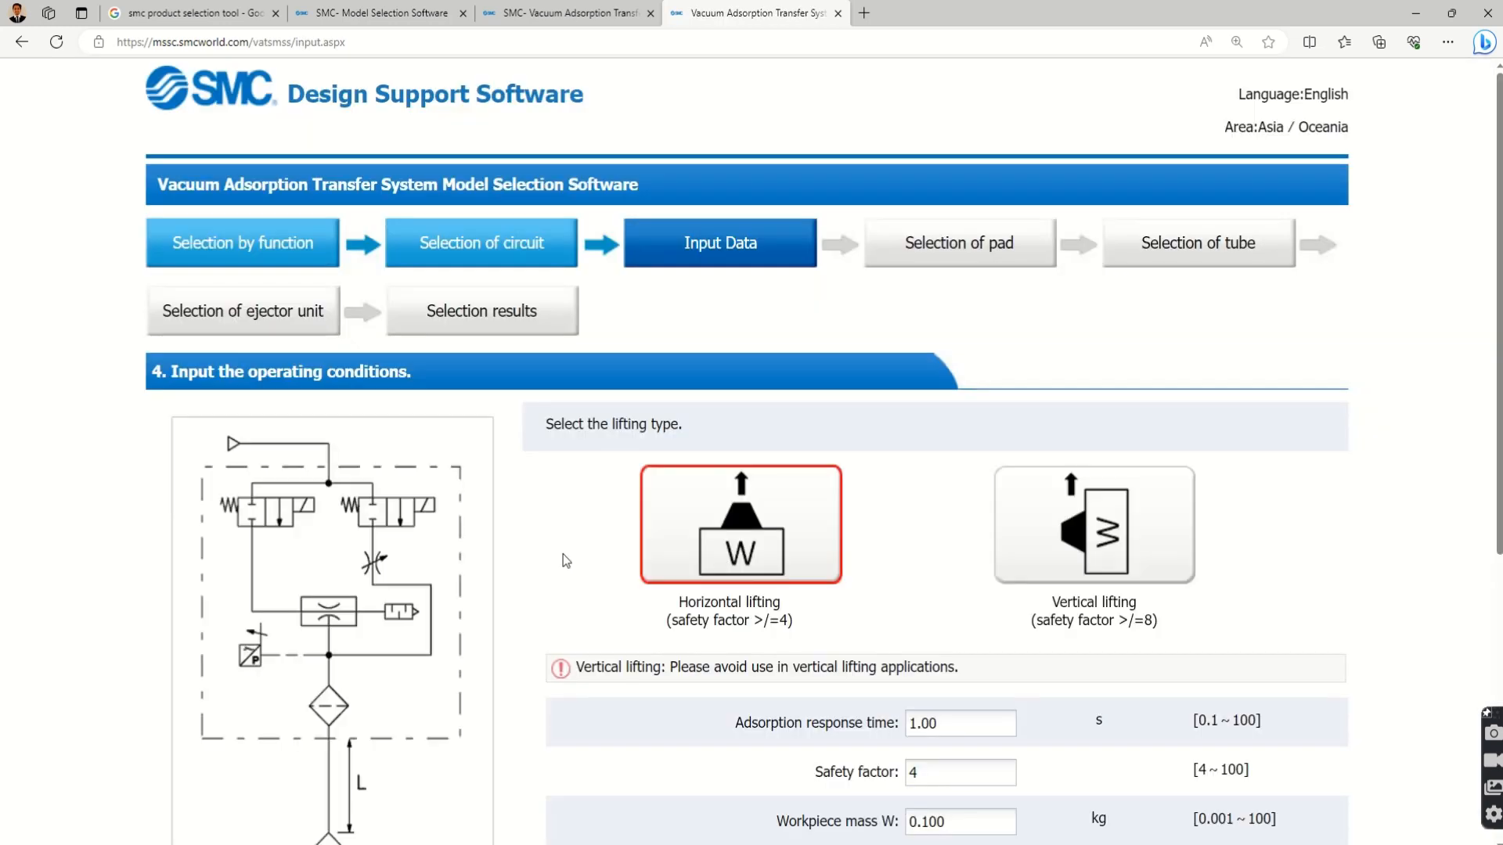
Step: Set the adsorption response time to 2 s for horizontal lifting in the operating conditions
{"action": "scroll", "coordinate": [275, 468], "scroll_direction": "down", "scroll_amount": 4}
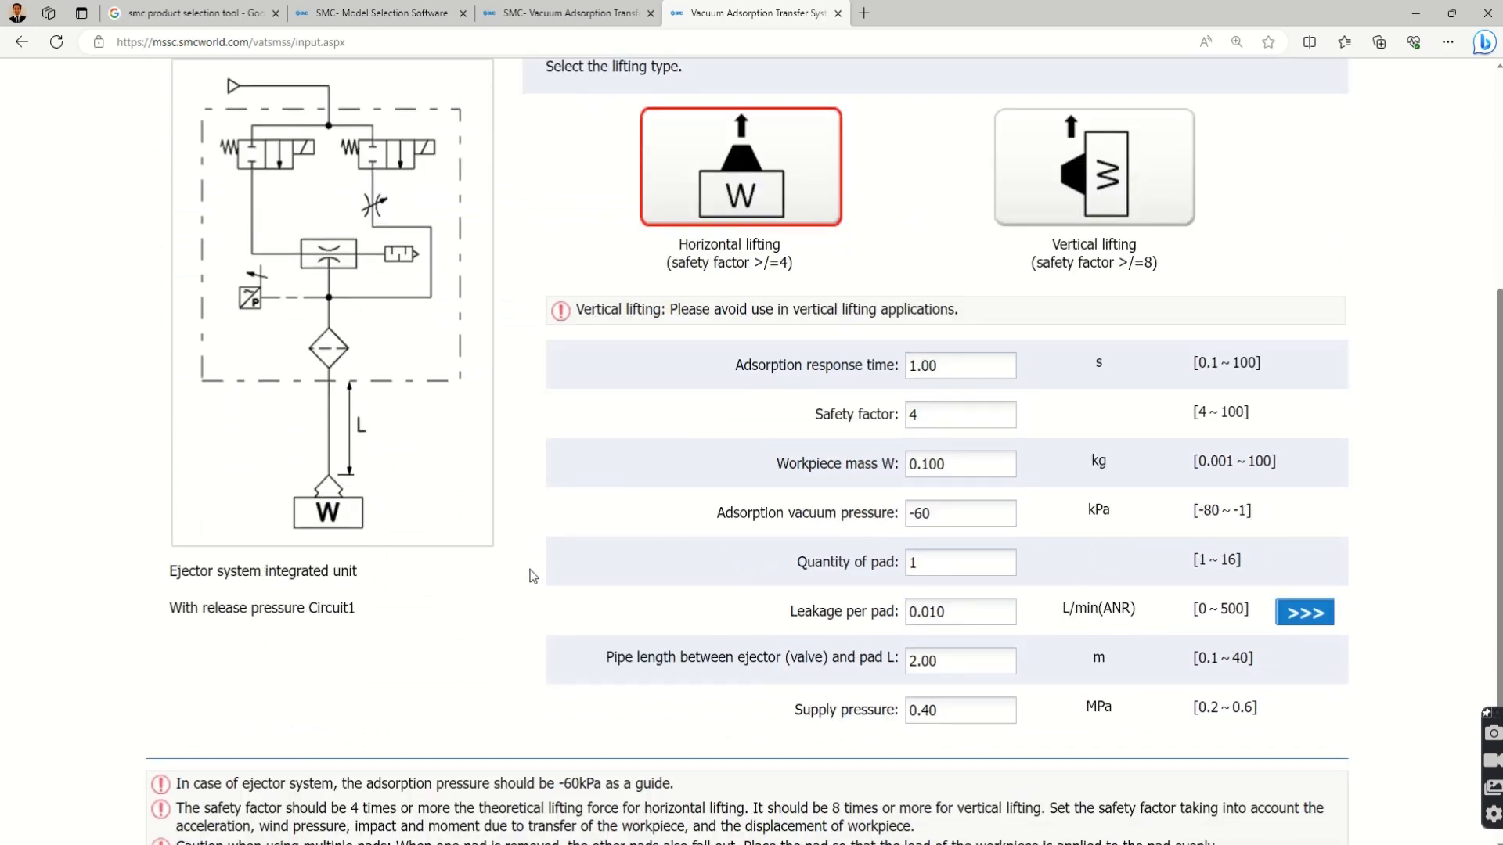
{"action": "scroll", "coordinate": [822, 555], "scroll_direction": "up", "scroll_amount": 1}
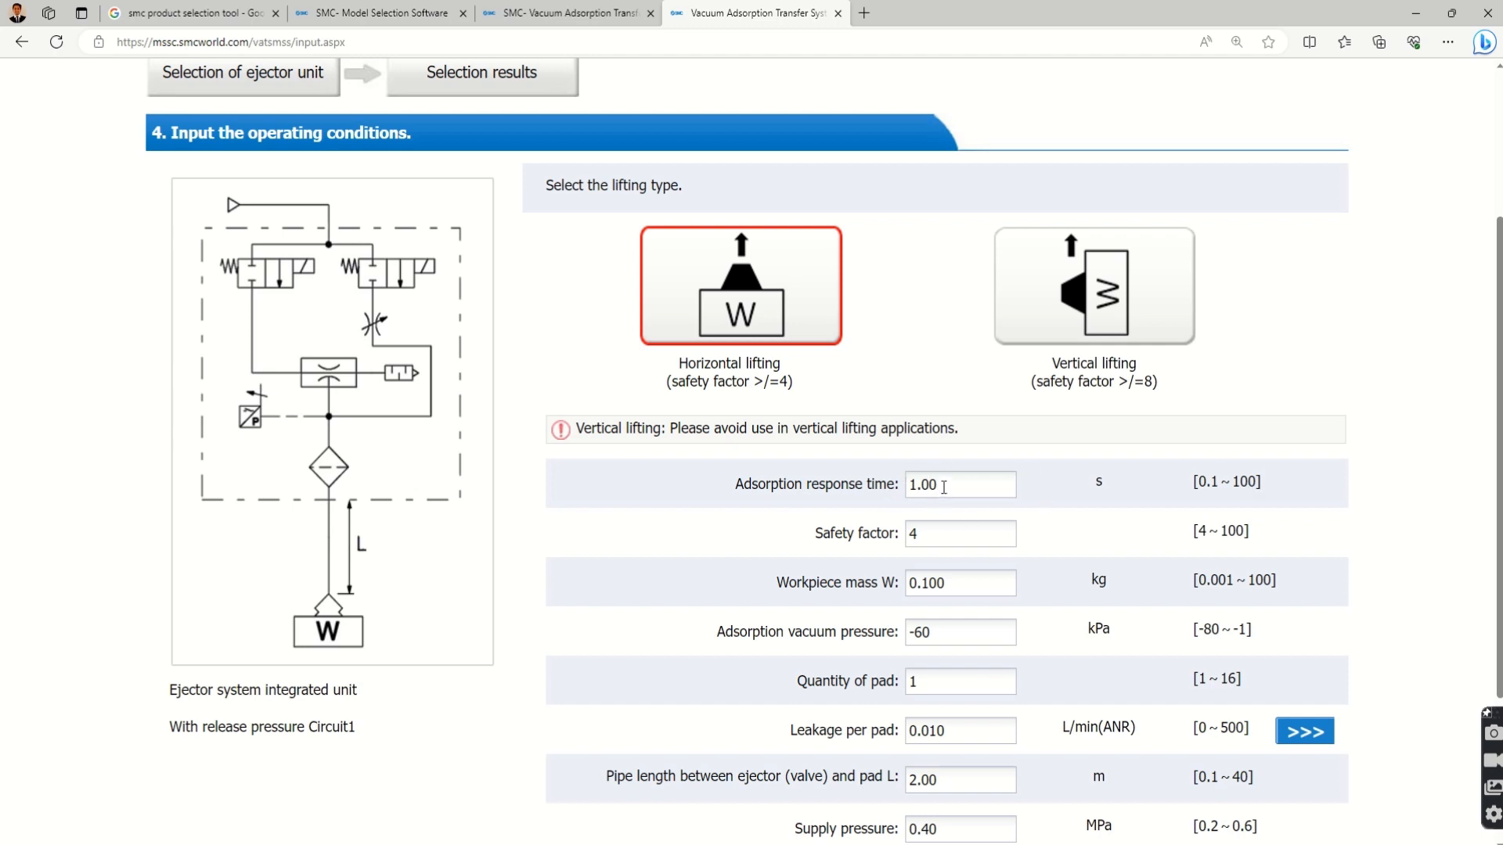
{"action": "left_click_drag", "start_coordinate": [943, 486], "coordinate": [880, 493]}
{"action": "type", "text": "2"}
{"action": "left_click", "coordinate": [932, 532]}
Step: Set the workpiece mass W to 10 kg in the operating conditions
{"action": "scroll", "coordinate": [978, 522], "scroll_direction": "down", "scroll_amount": 1}
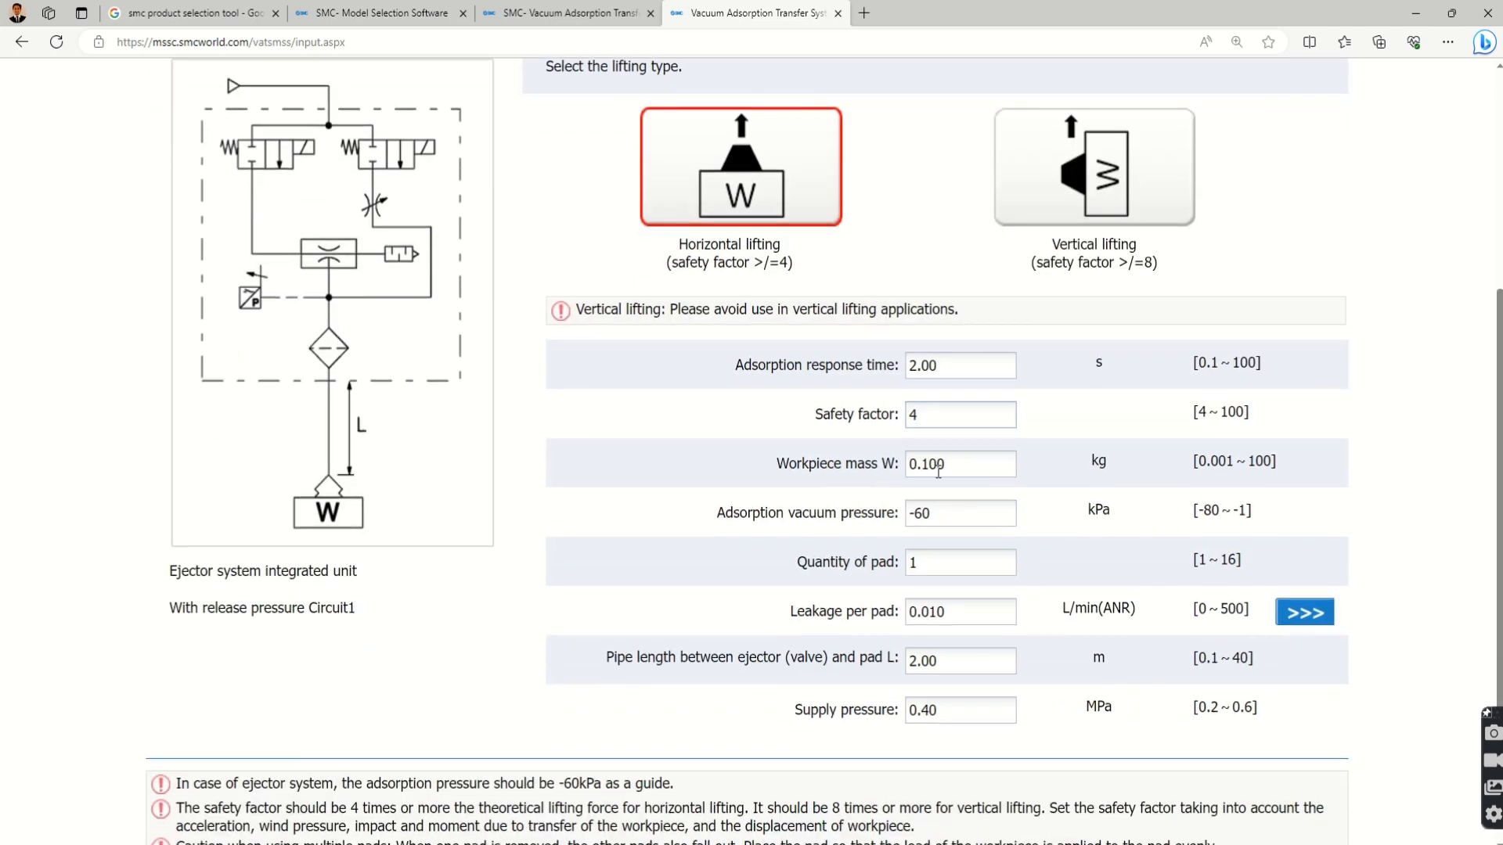
{"action": "key", "text": "Tab"}
{"action": "type", "text": "10"}
{"action": "left_click", "coordinate": [982, 512]}
{"action": "scroll", "coordinate": [1048, 508], "scroll_direction": "down", "scroll_amount": 2}
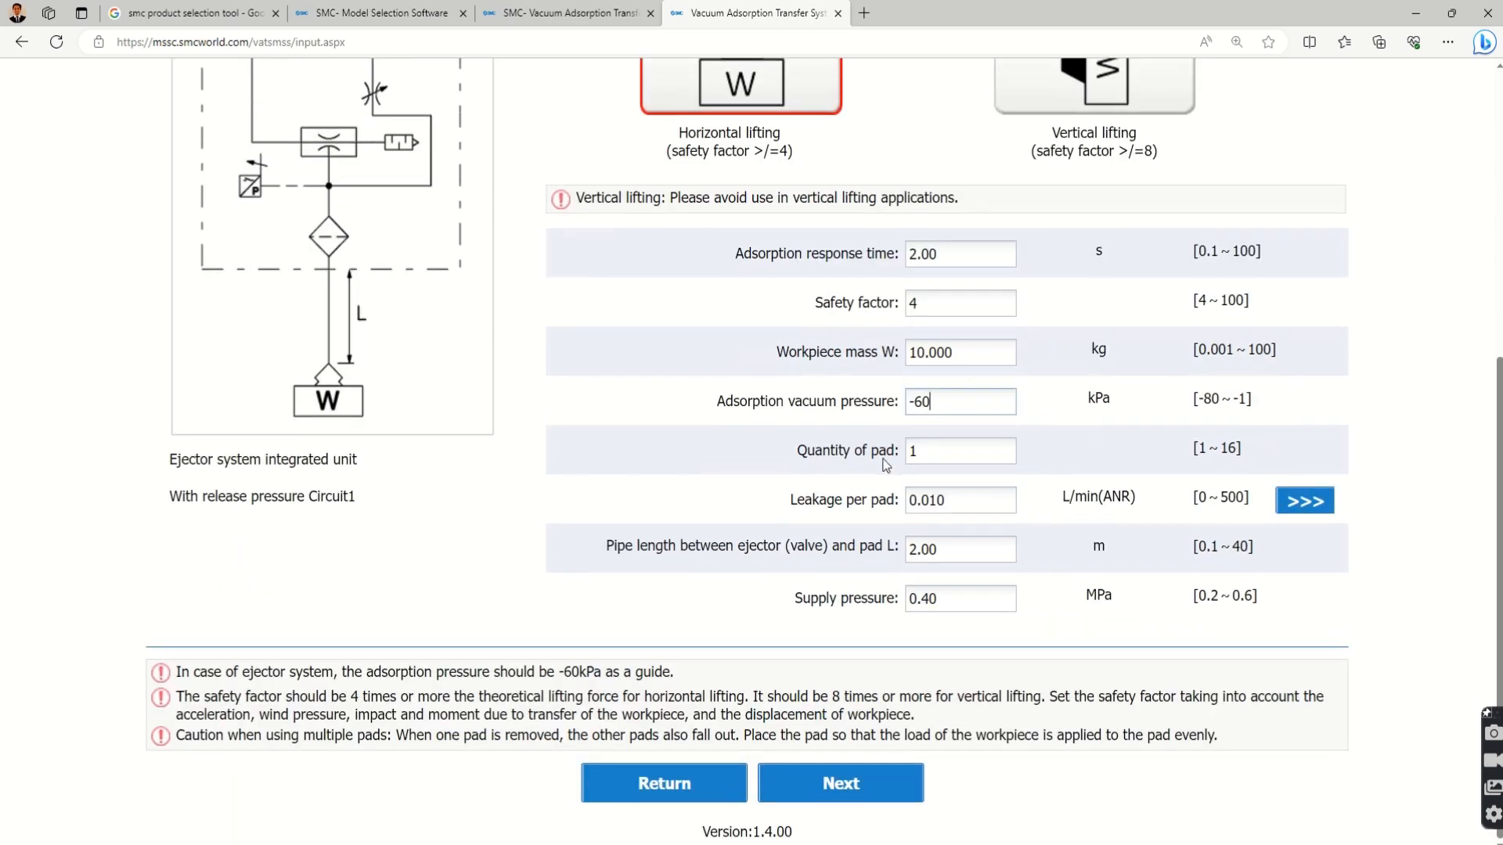
Step: Set the quantity of pads to 2 in the operating conditions
{"action": "left_click_drag", "start_coordinate": [936, 457], "coordinate": [887, 464]}
{"action": "type", "text": "2"}
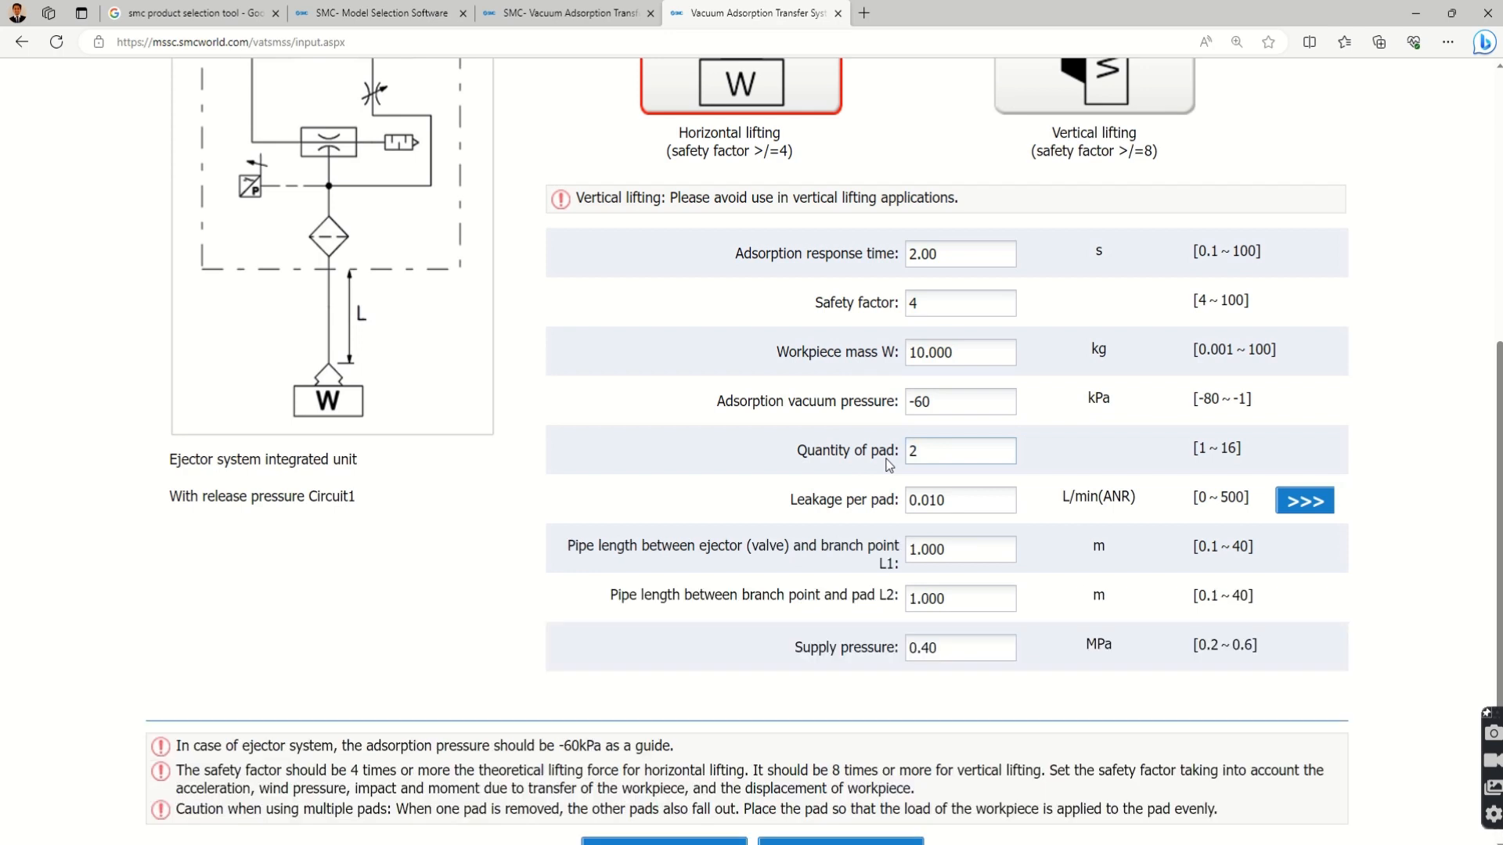
{"action": "left_click", "coordinate": [960, 499]}
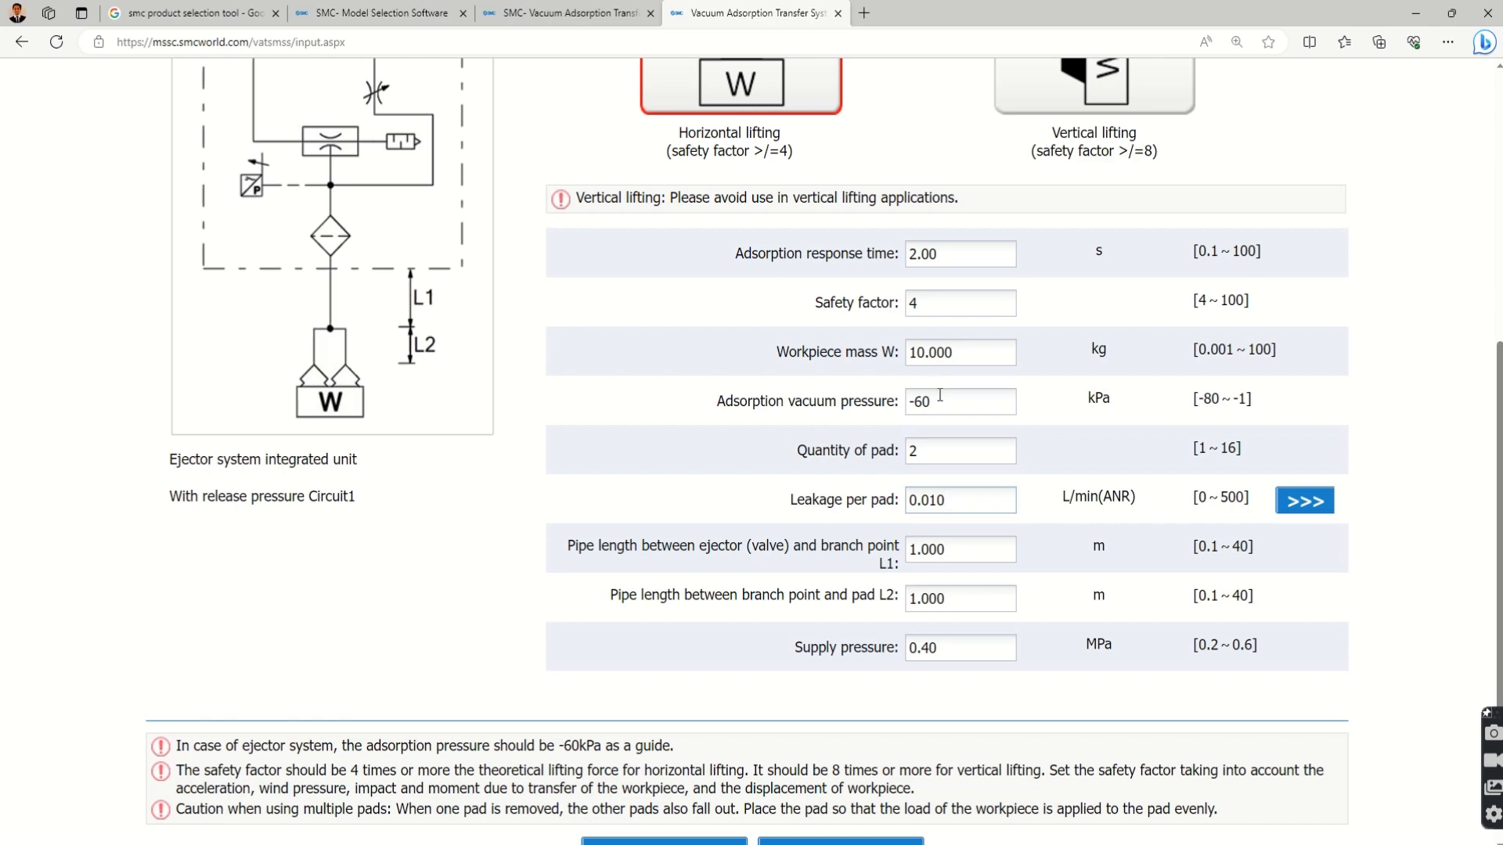
Step: Examine the note below the operating conditions about the safety factor for vertical lifting
{"action": "scroll", "coordinate": [465, 738], "scroll_direction": "down", "scroll_amount": 1}
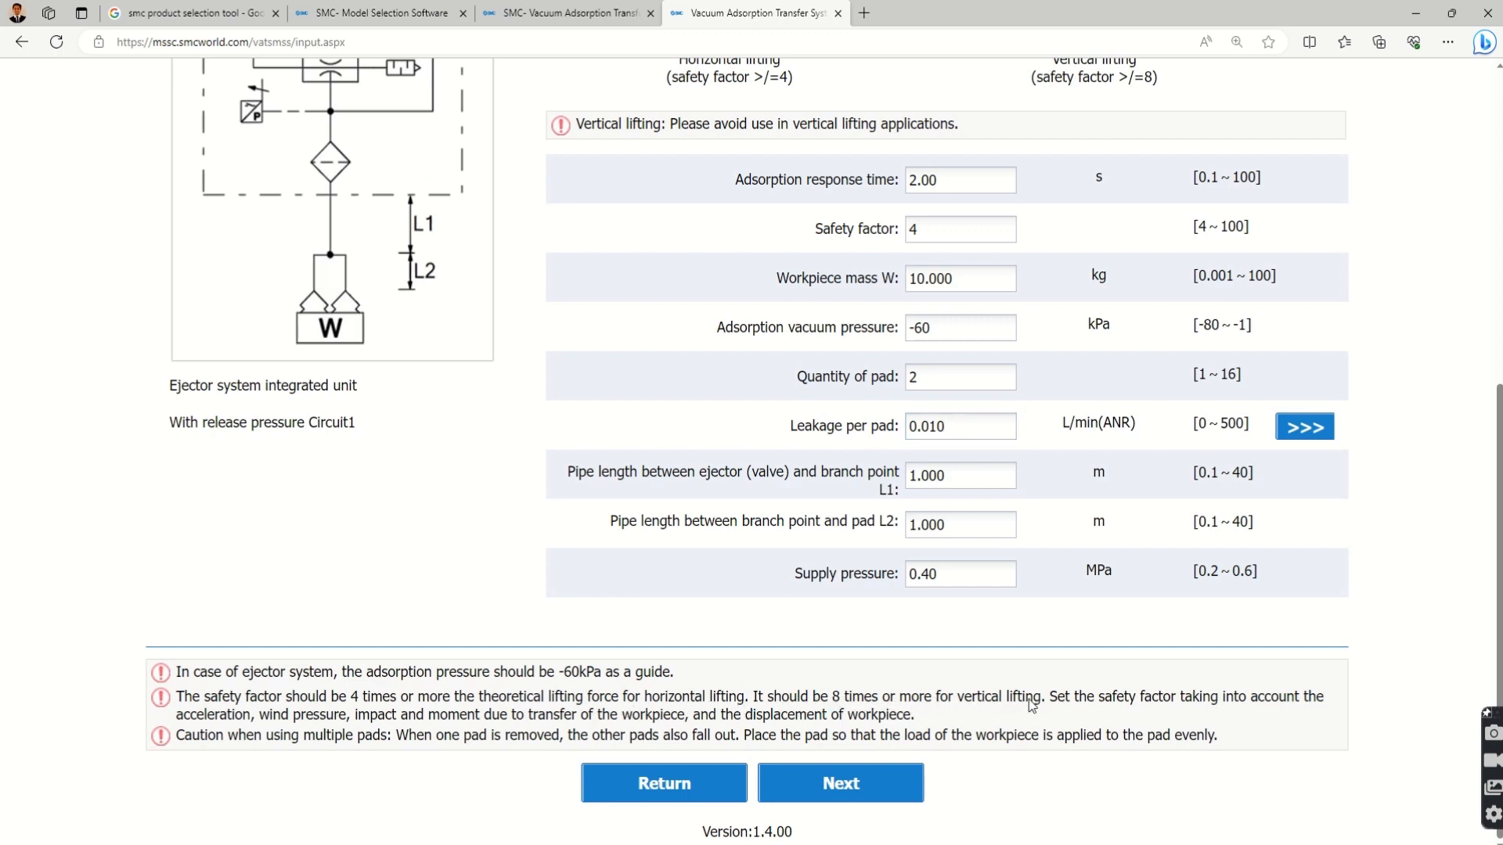
{"action": "left_click_drag", "start_coordinate": [1038, 699], "coordinate": [753, 702]}
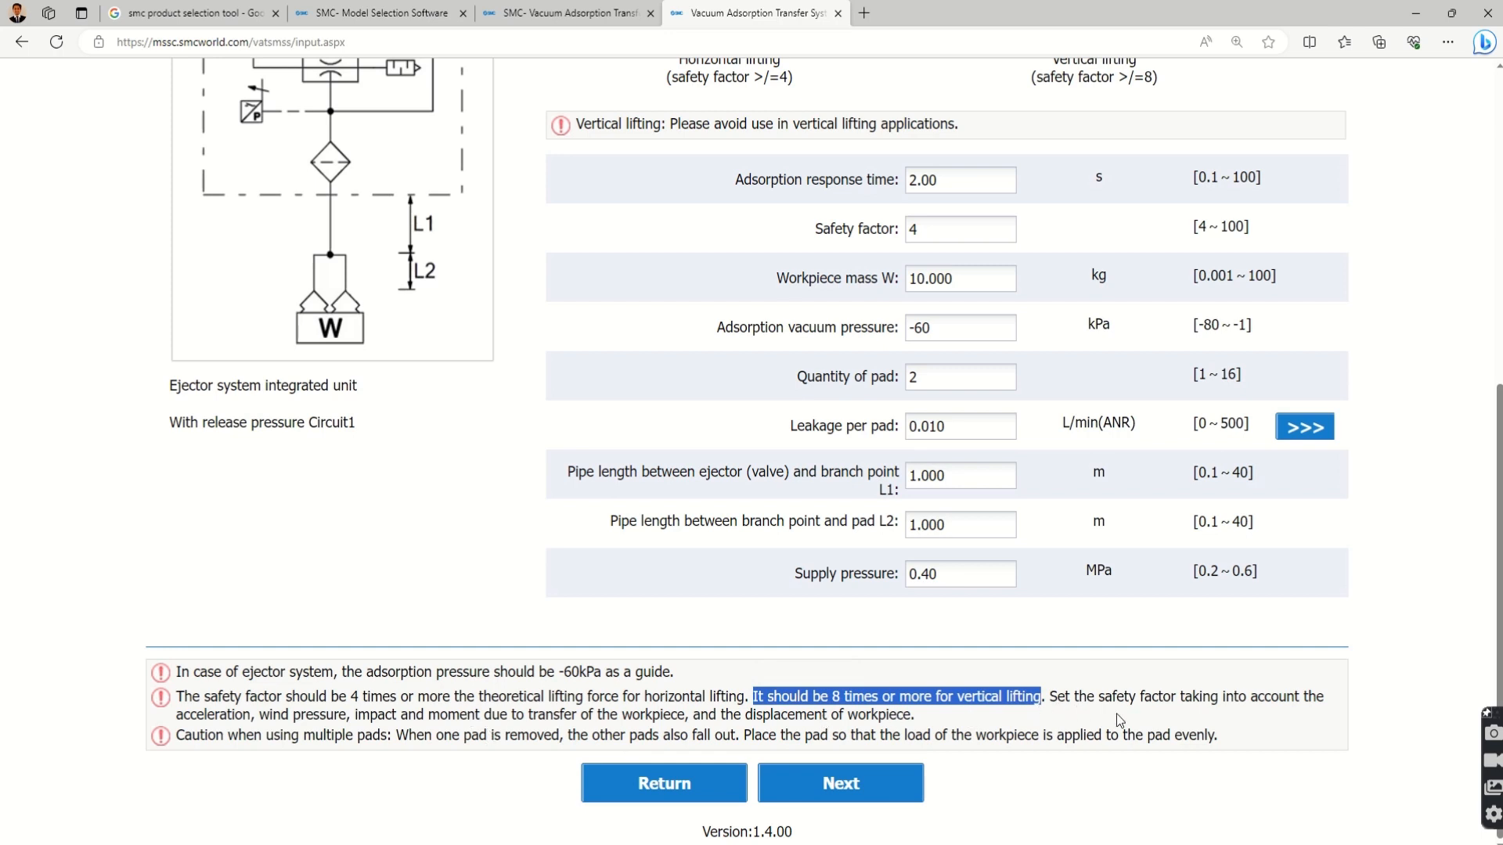
{"action": "left_click", "coordinate": [887, 721]}
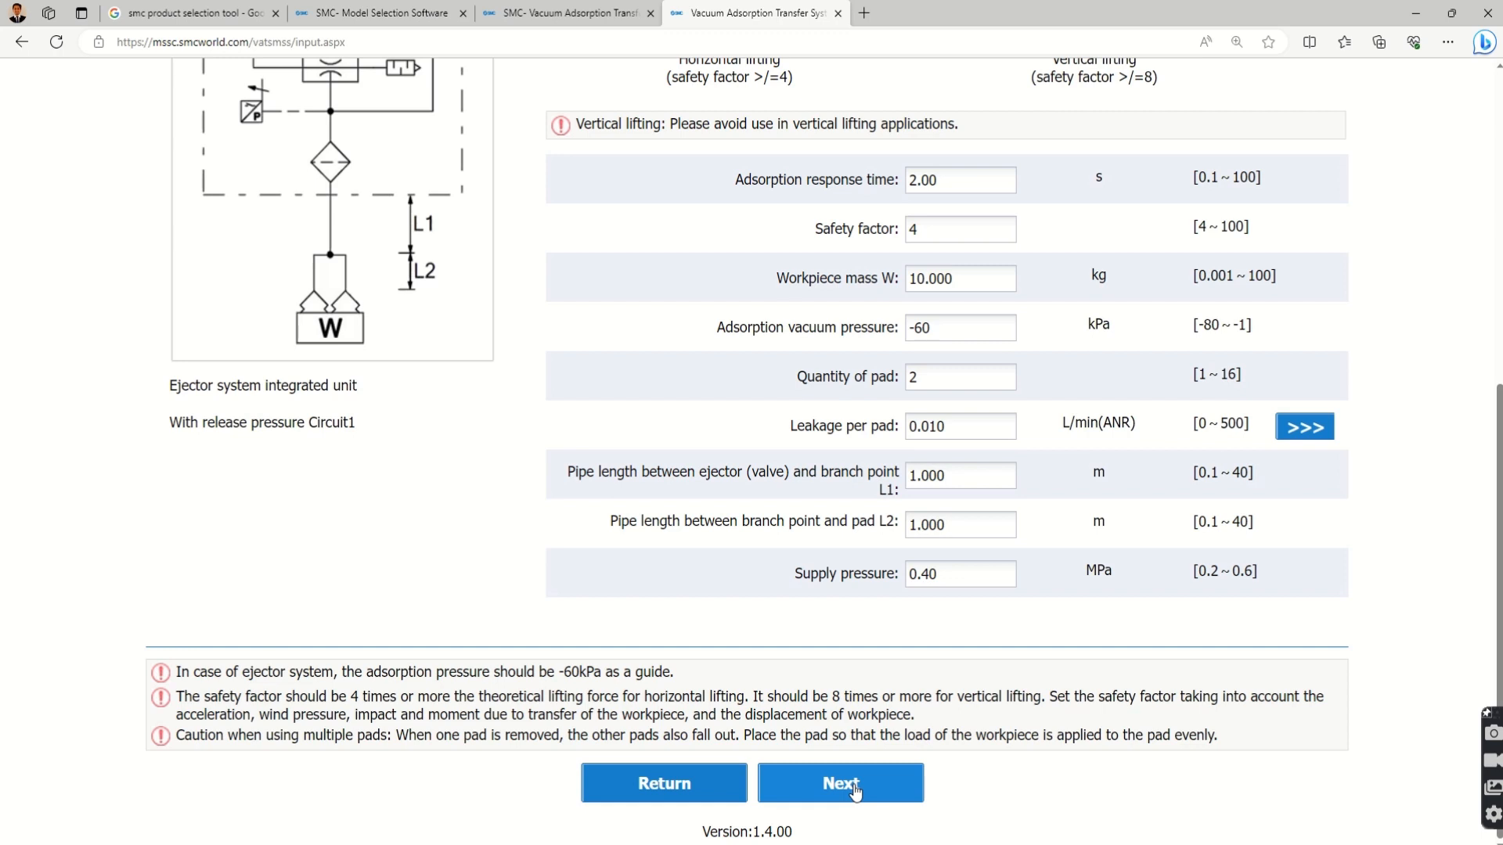
Step: Set the safety factor to 8 in the operating conditions and proceed to the pad selection stage
{"action": "left_click_drag", "start_coordinate": [944, 243], "coordinate": [890, 239]}
{"action": "type", "text": "8"}
{"action": "left_click", "coordinate": [832, 785]}
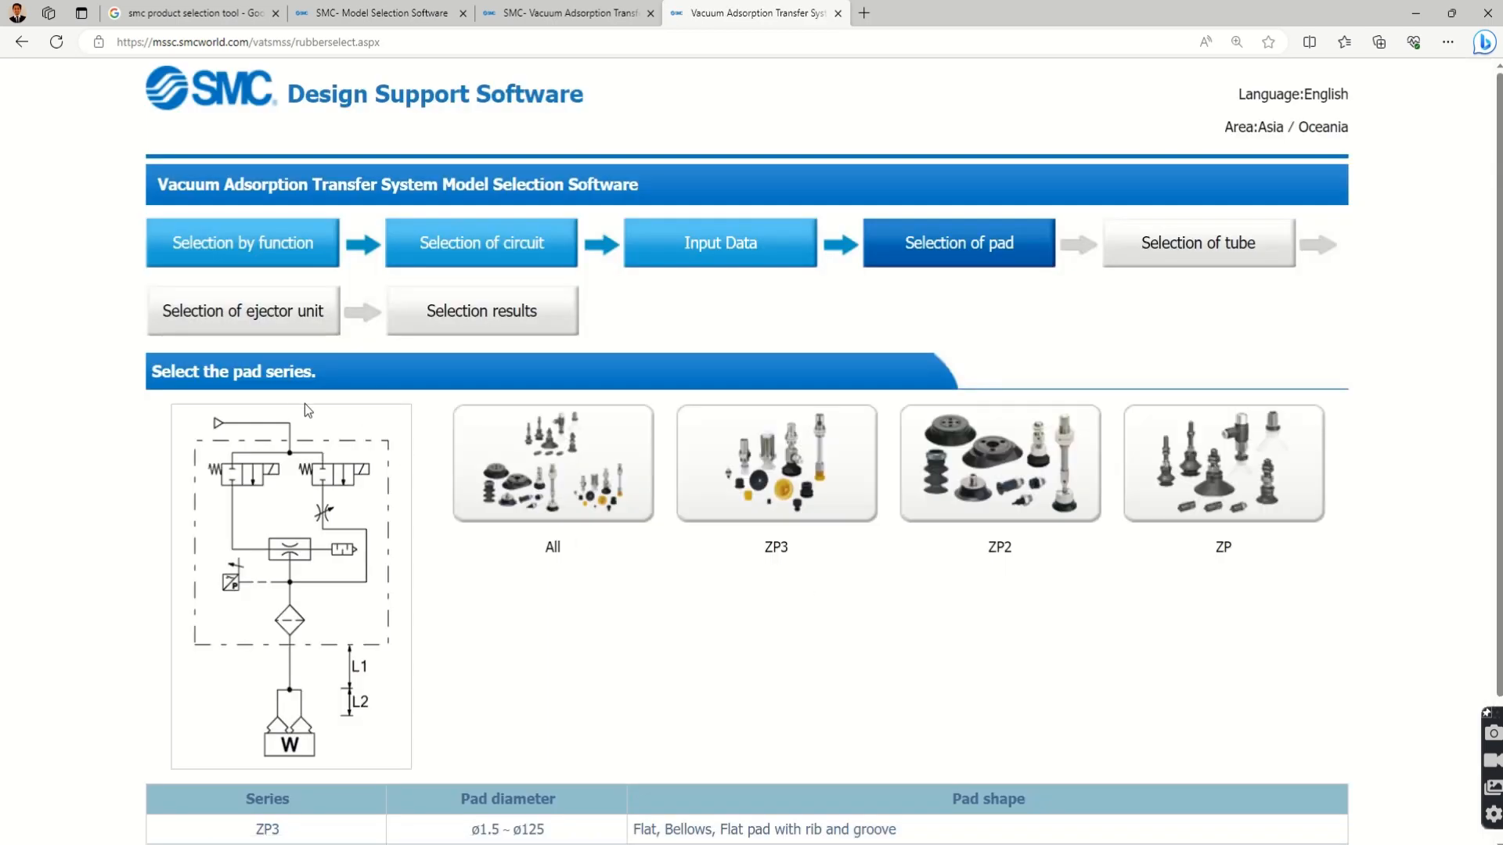
Step: Choose All as the pad series
{"action": "scroll", "coordinate": [633, 627], "scroll_direction": "down", "scroll_amount": 2}
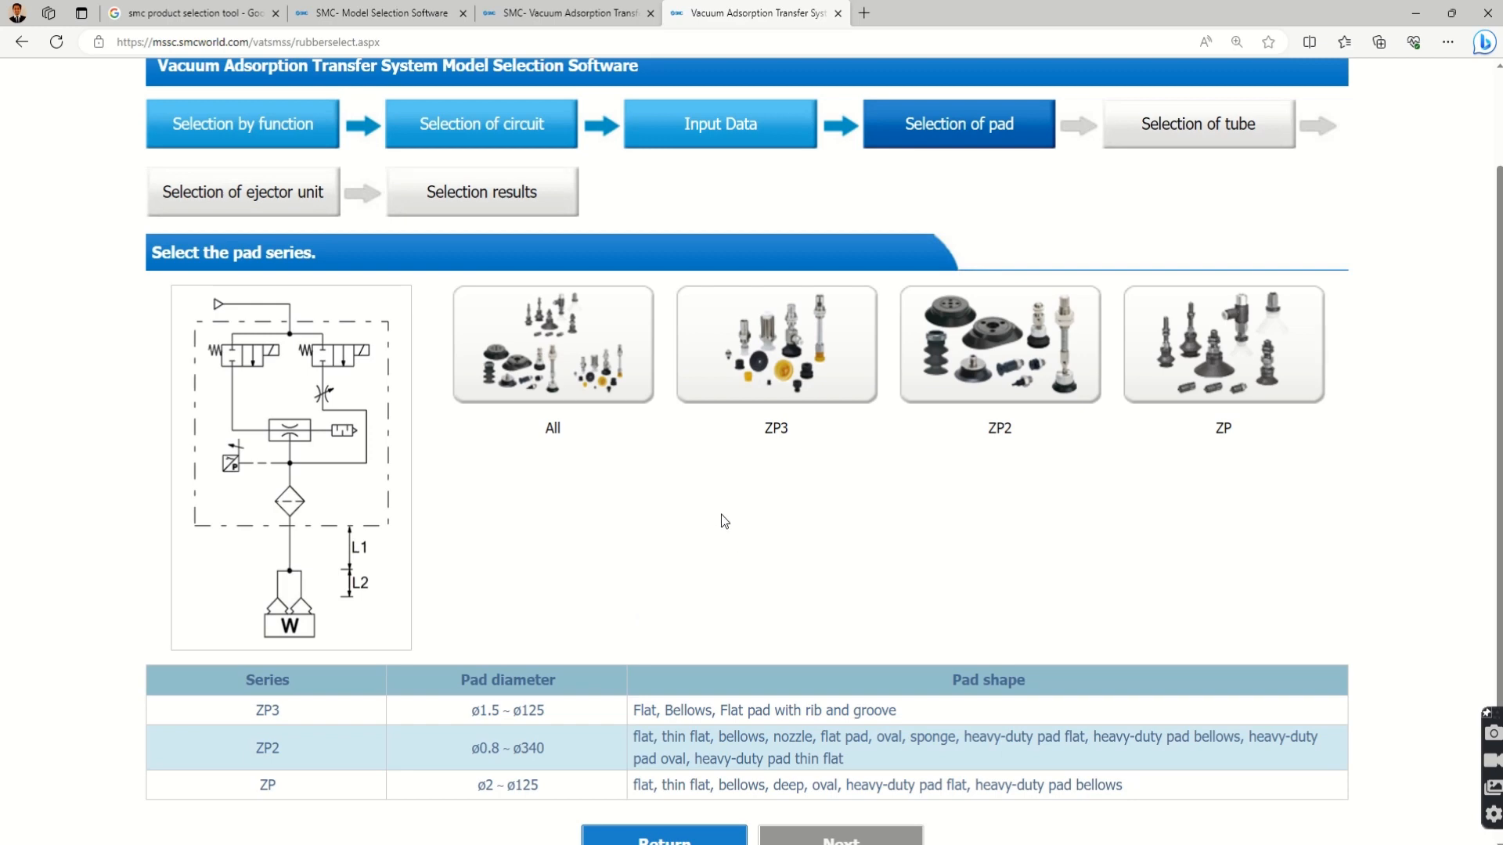
{"action": "left_click", "coordinate": [594, 407]}
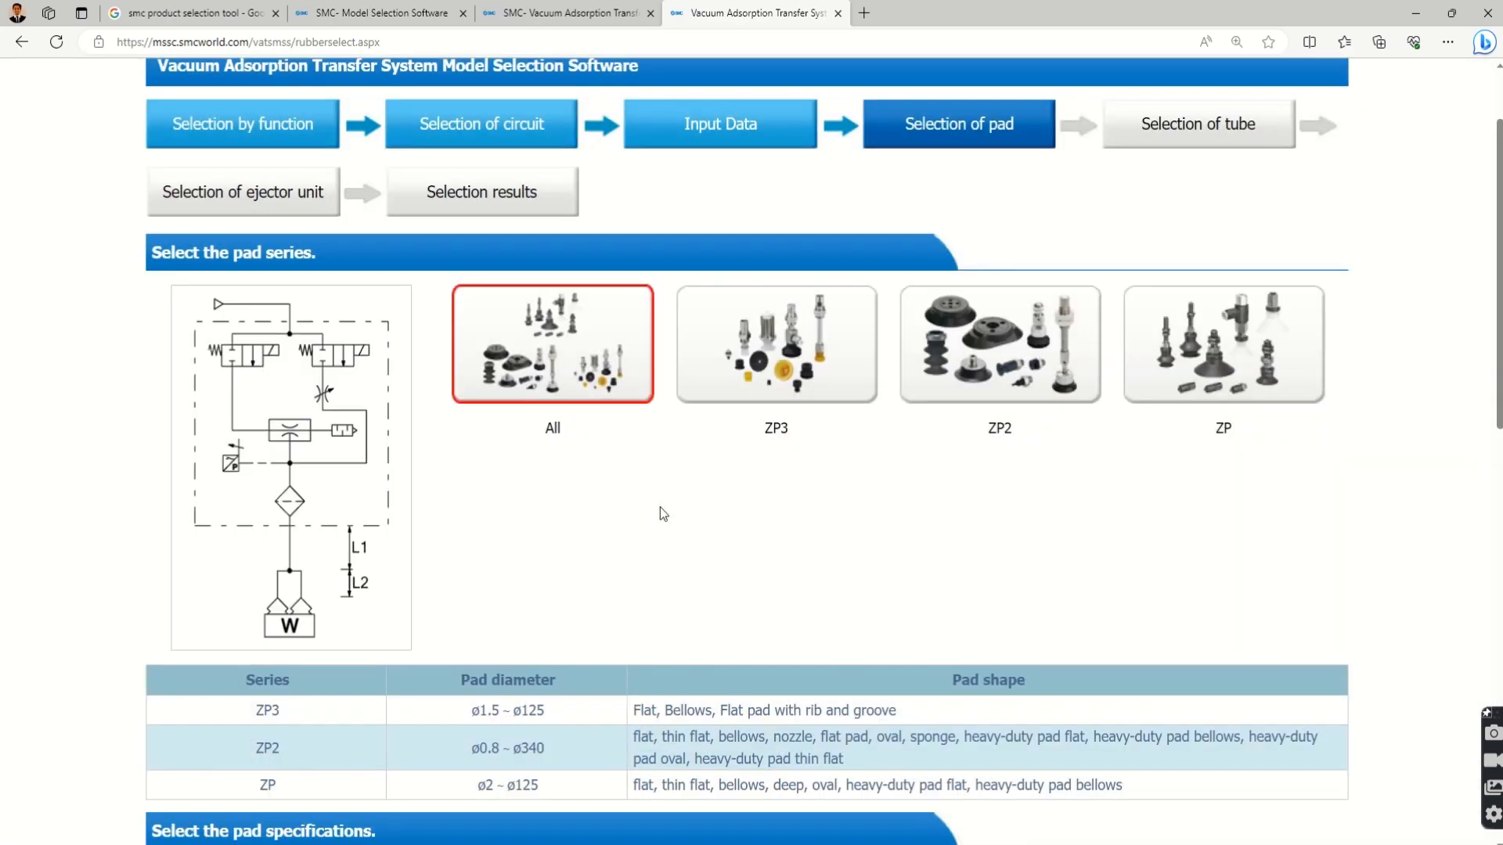
Step: Examine the available pad types and their illustrated descriptions, covering adapter, buffer and pivoting versions
{"action": "scroll", "coordinate": [659, 508], "scroll_direction": "down", "scroll_amount": 4}
{"action": "scroll", "coordinate": [684, 506], "scroll_direction": "down", "scroll_amount": 2}
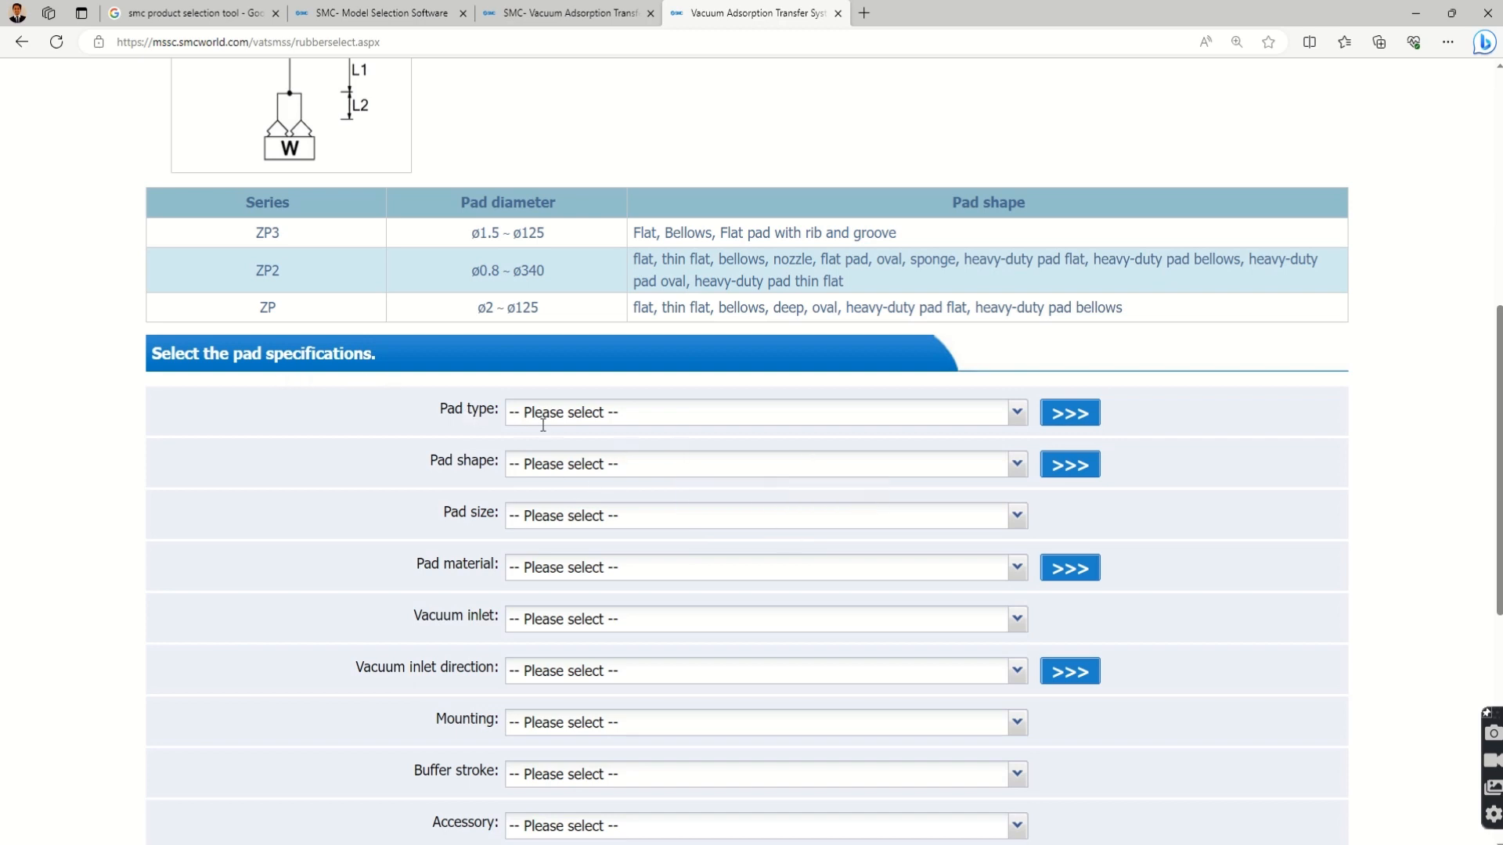
{"action": "left_click", "coordinate": [627, 420]}
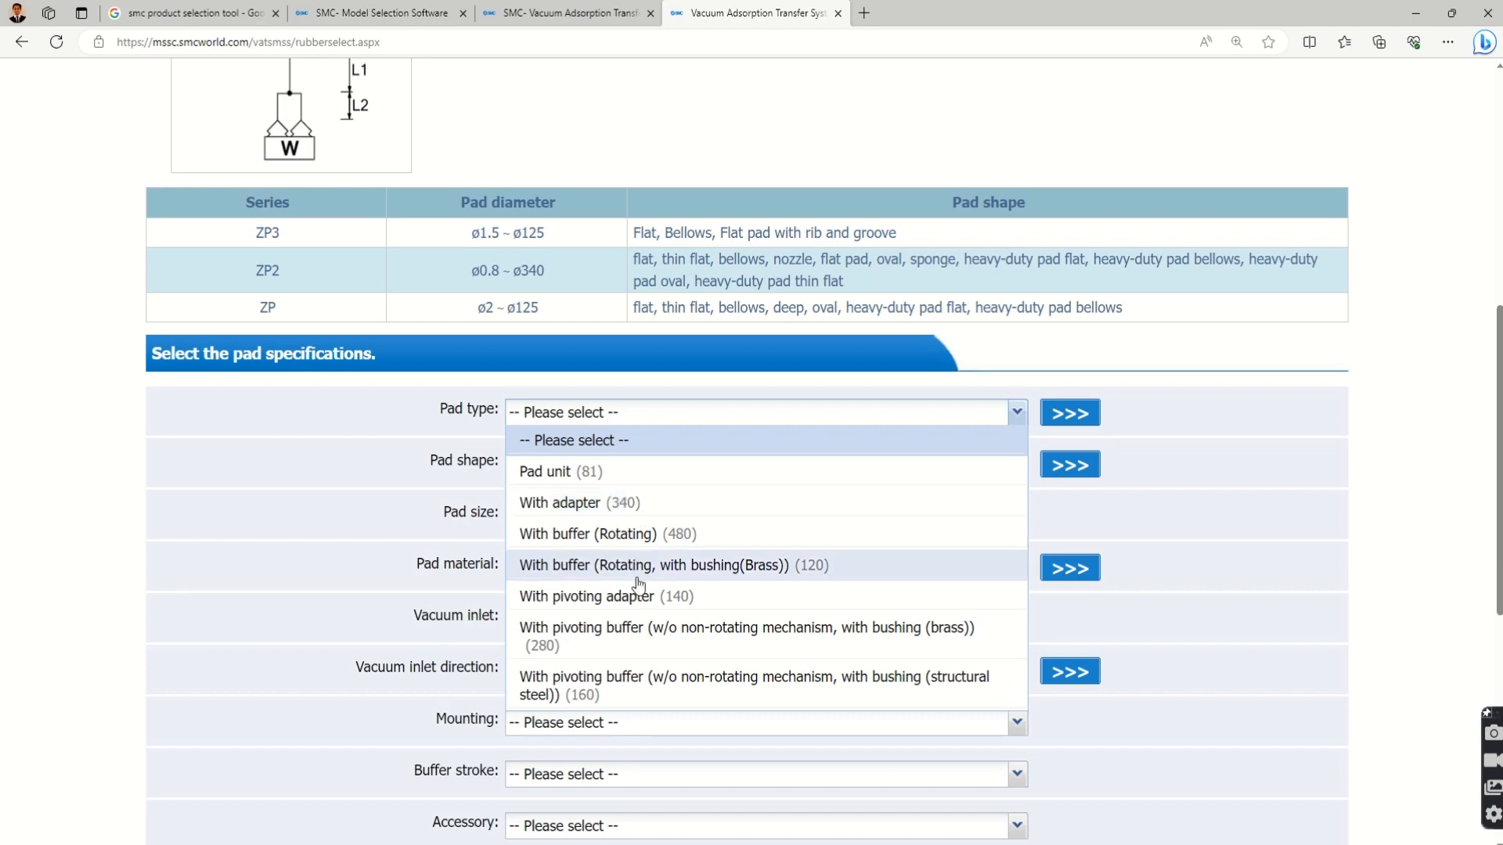
{"action": "scroll", "coordinate": [634, 596], "scroll_direction": "down", "scroll_amount": 3}
{"action": "scroll", "coordinate": [630, 584], "scroll_direction": "up", "scroll_amount": 2}
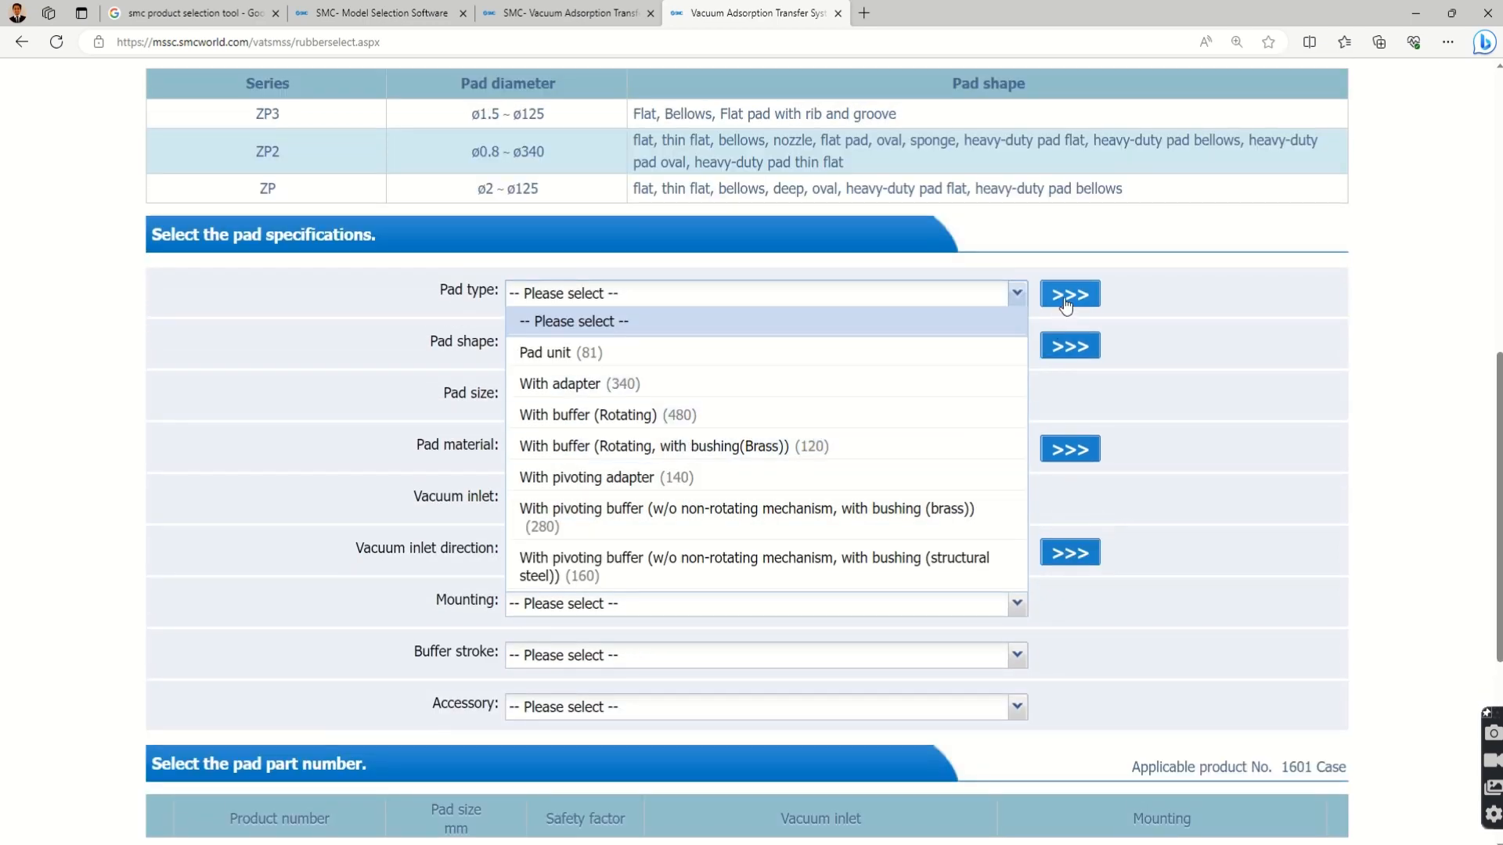
{"action": "left_click", "coordinate": [1065, 303]}
{"action": "left_click", "coordinate": [1065, 304]}
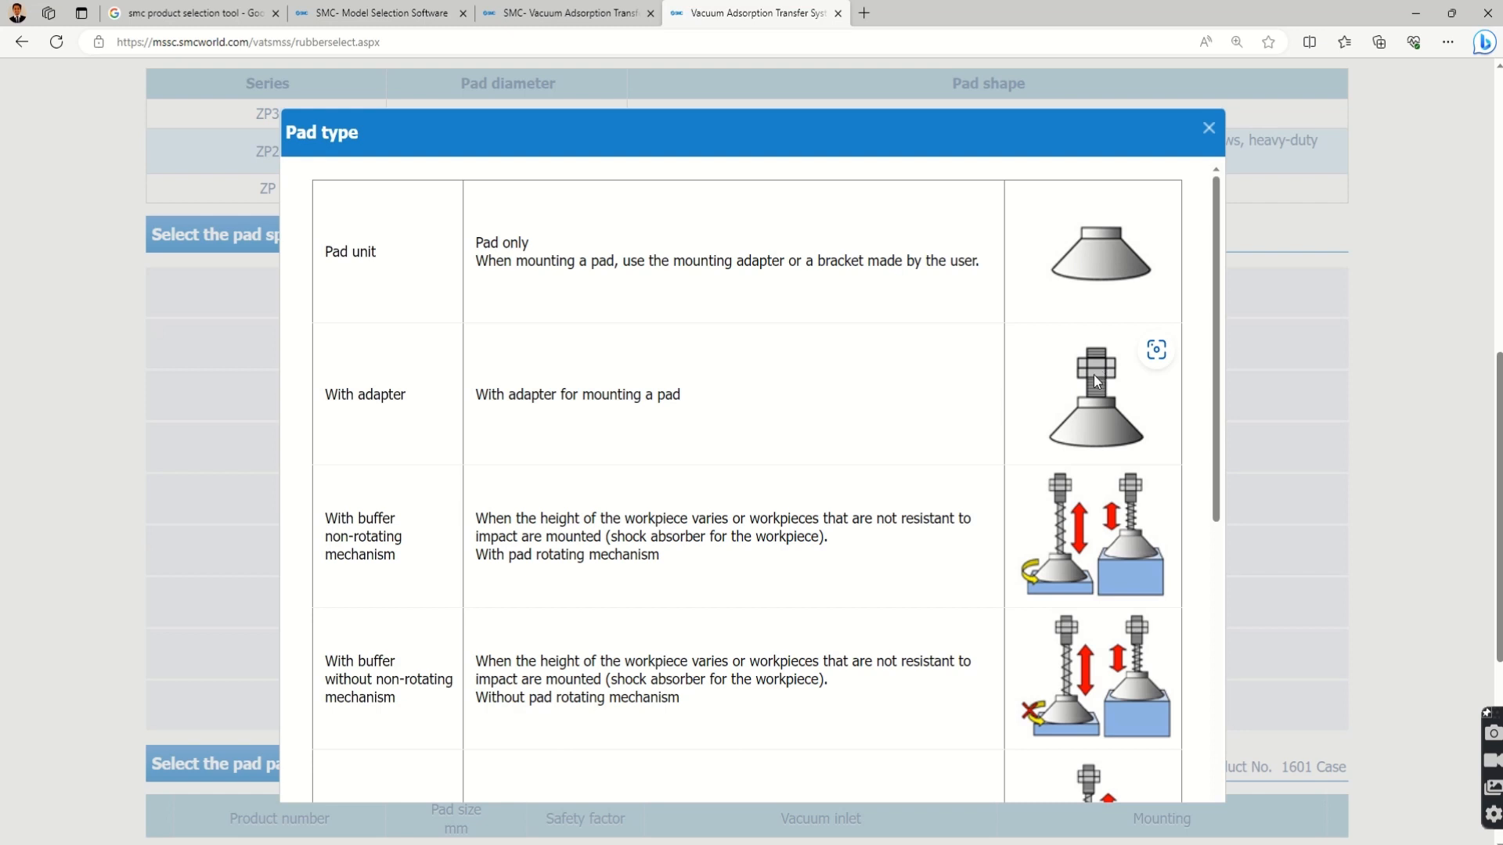
{"action": "scroll", "coordinate": [365, 440], "scroll_direction": "down", "scroll_amount": 1}
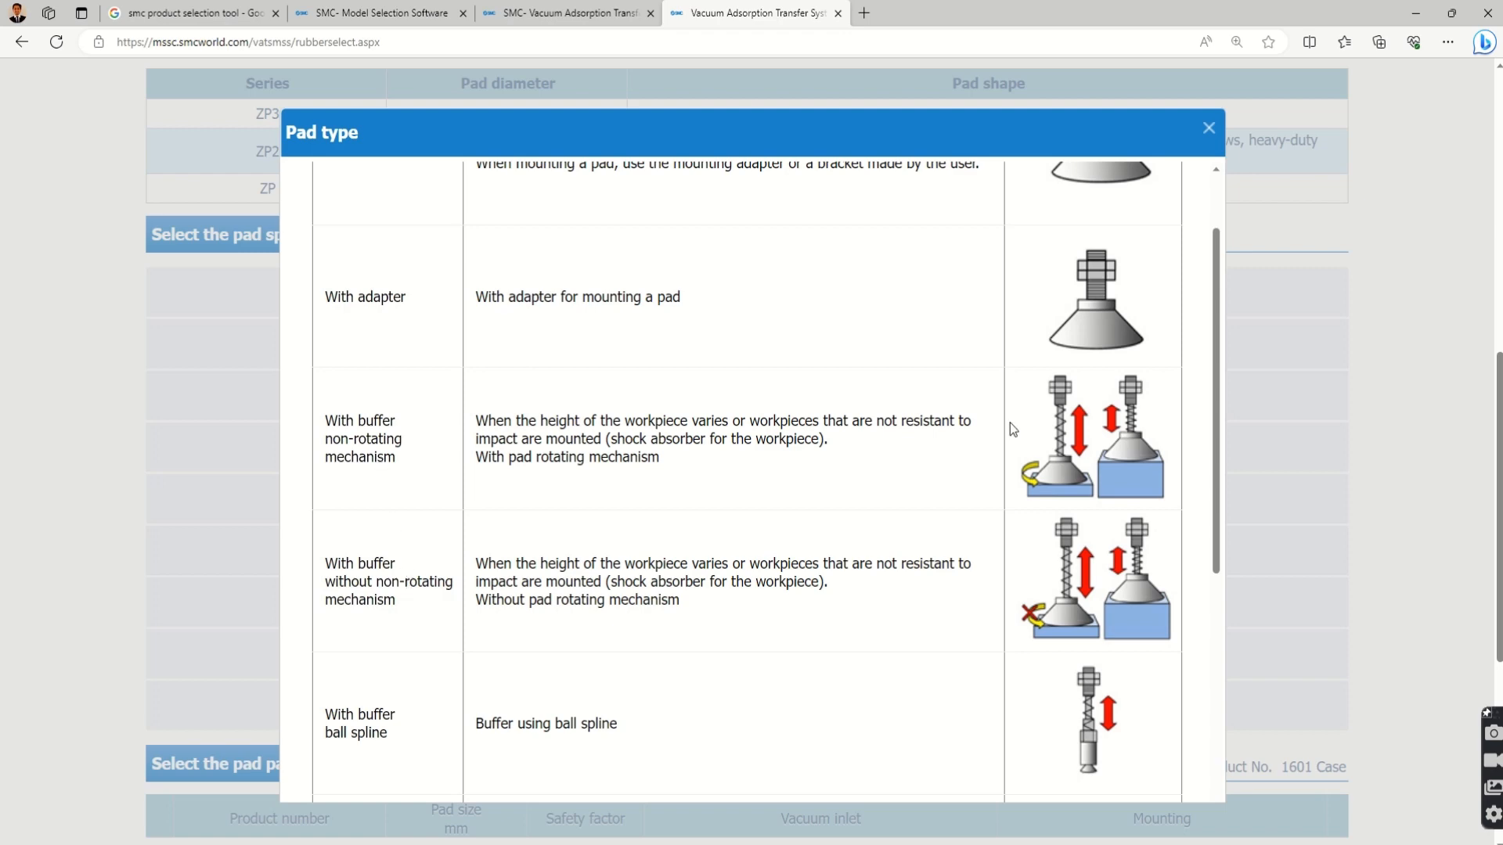
{"action": "scroll", "coordinate": [520, 597], "scroll_direction": "down", "scroll_amount": 2}
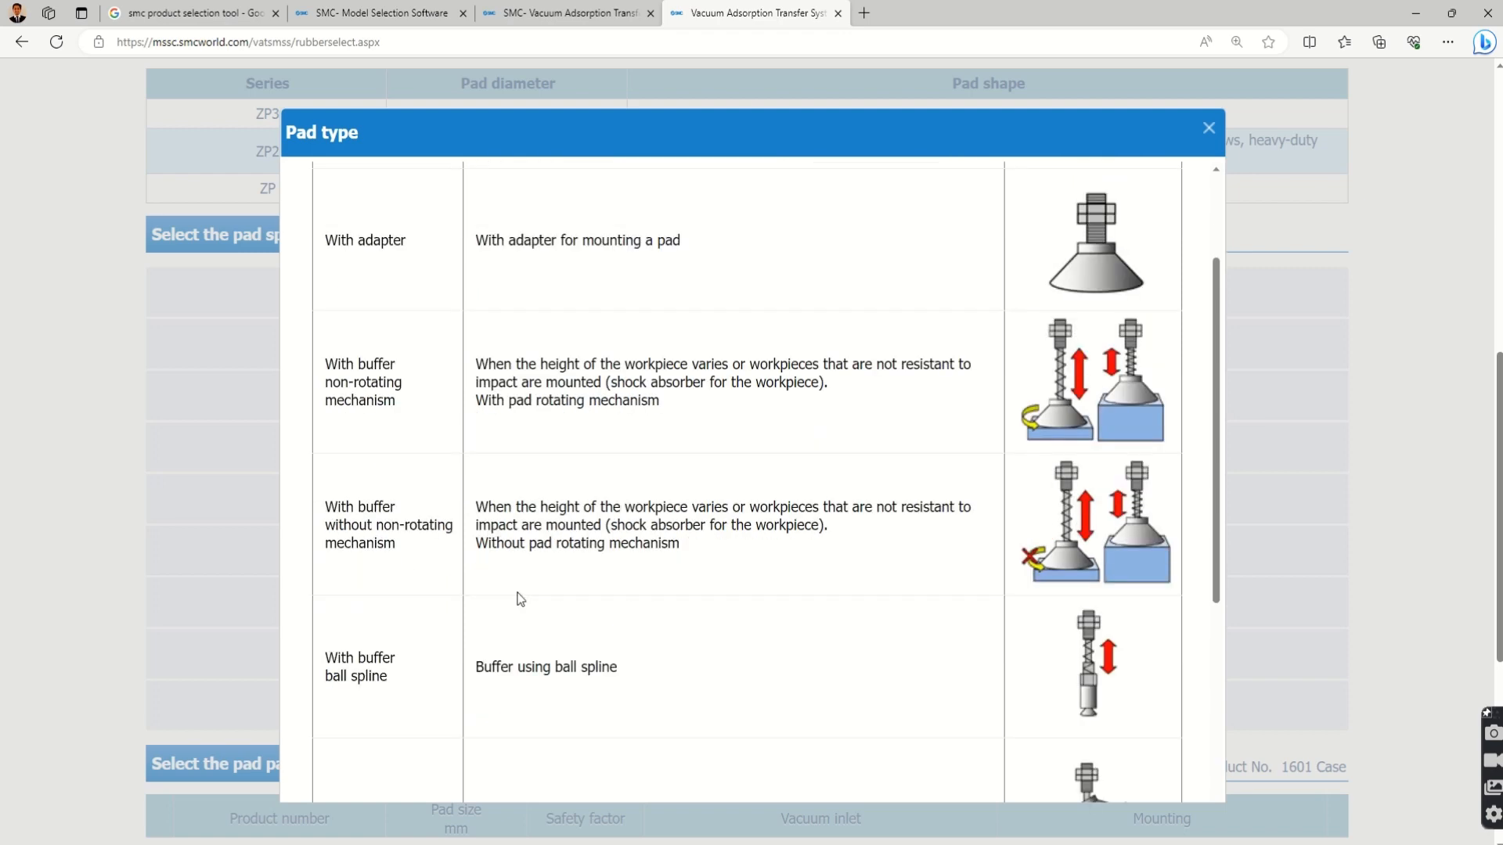
{"action": "scroll", "coordinate": [713, 595], "scroll_direction": "down", "scroll_amount": 2}
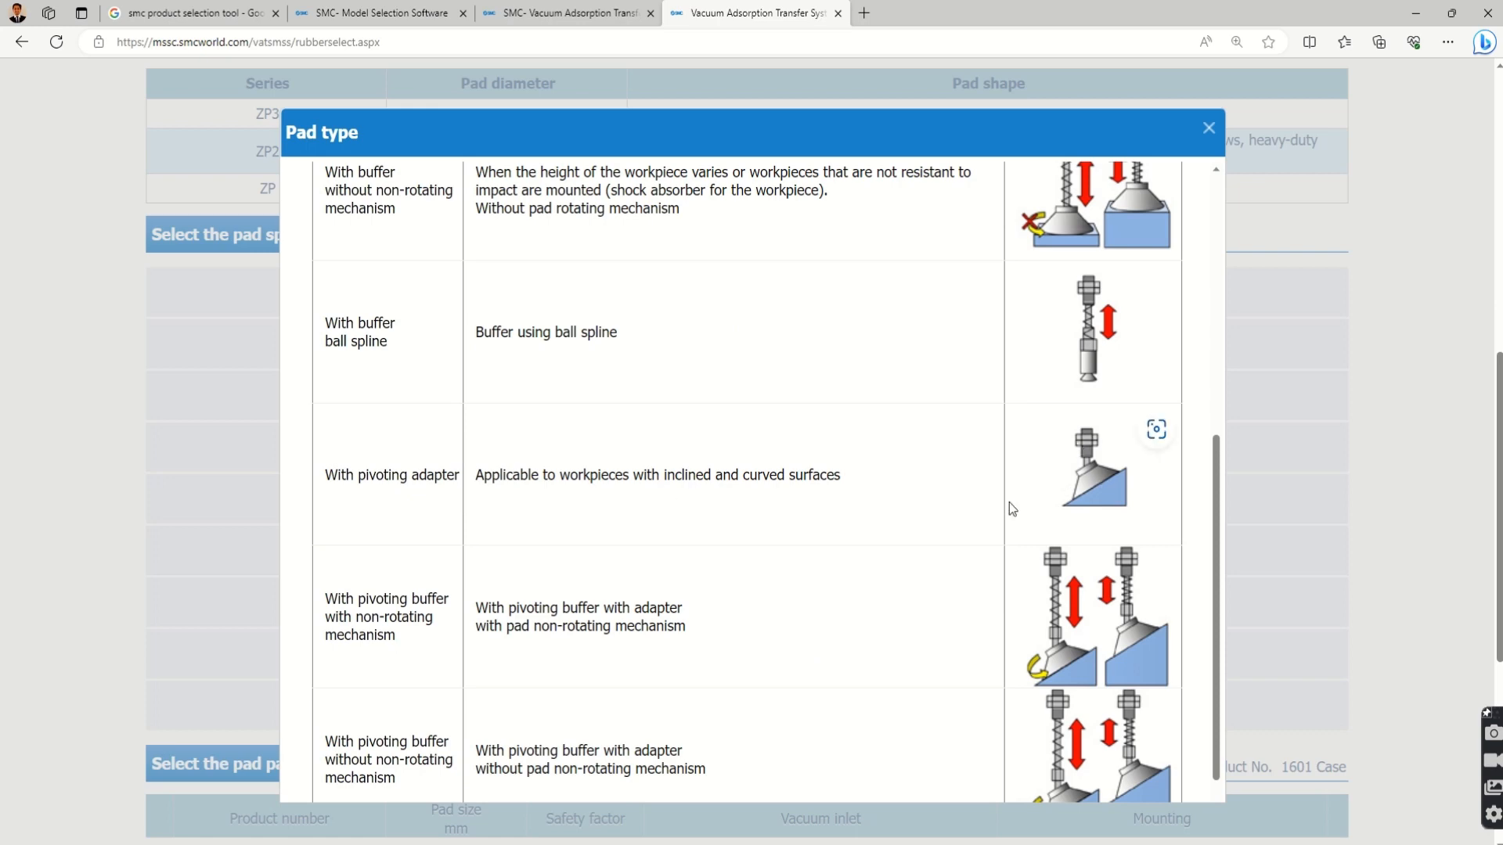
{"action": "scroll", "coordinate": [795, 550], "scroll_direction": "down", "scroll_amount": 1}
{"action": "scroll", "coordinate": [681, 563], "scroll_direction": "up", "scroll_amount": 5}
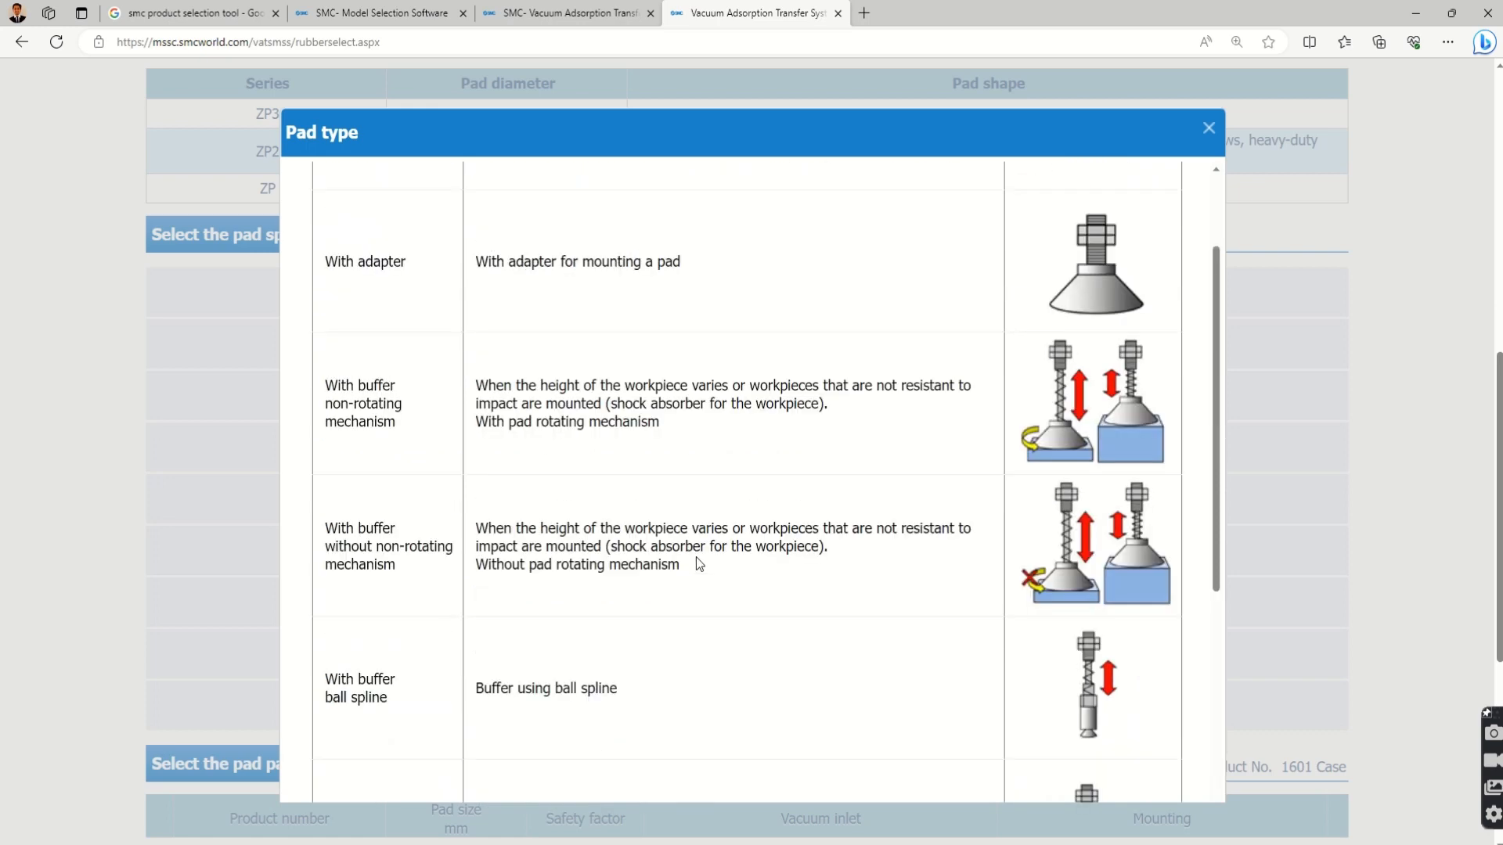
{"action": "left_click", "coordinate": [1208, 130]}
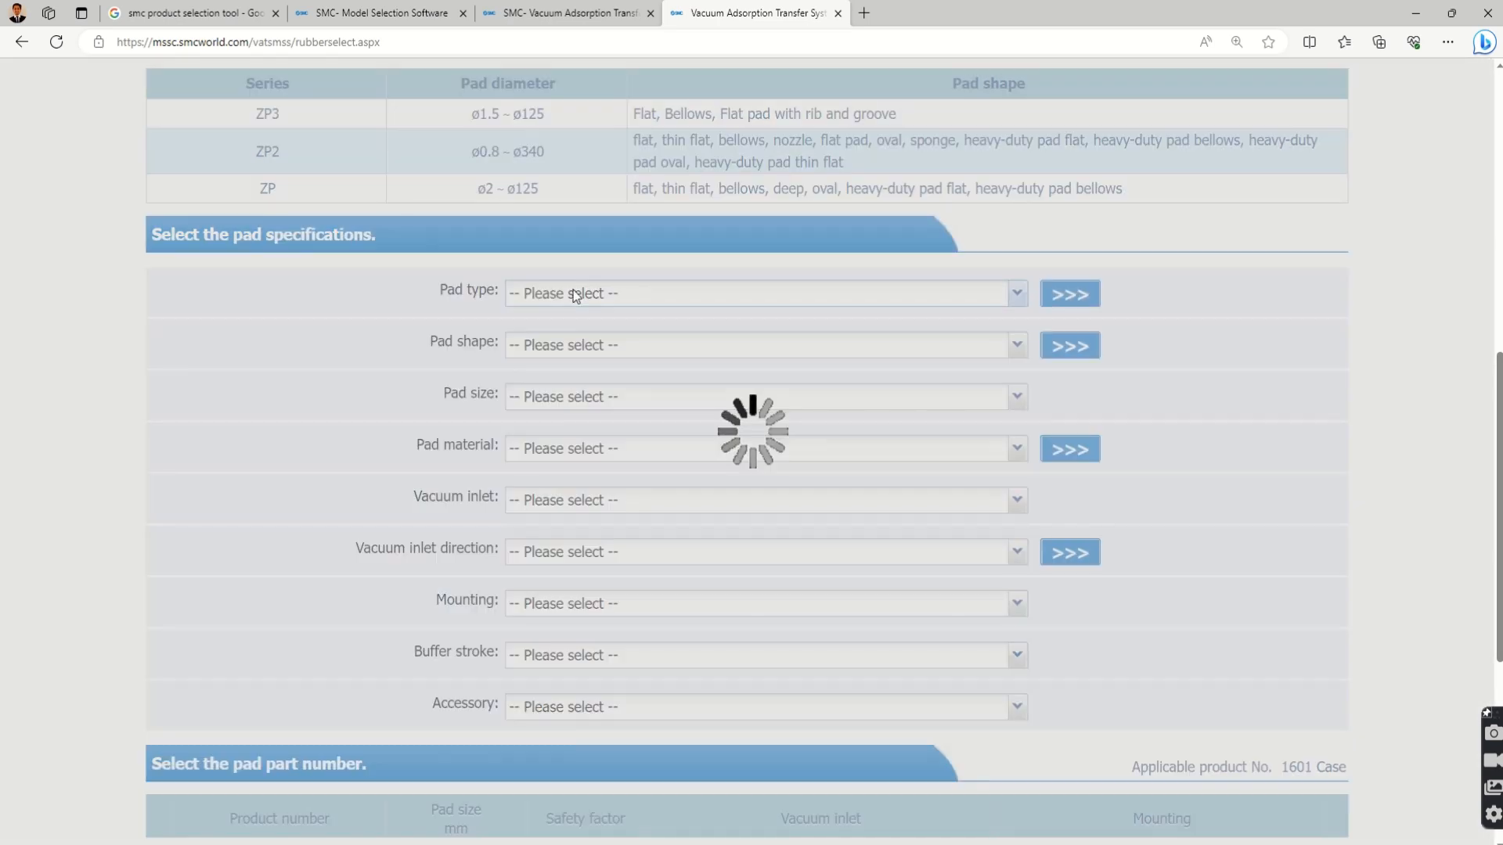
Step: Set the pad type to With adapter in the pad specifications
{"action": "left_click", "coordinate": [573, 293]}
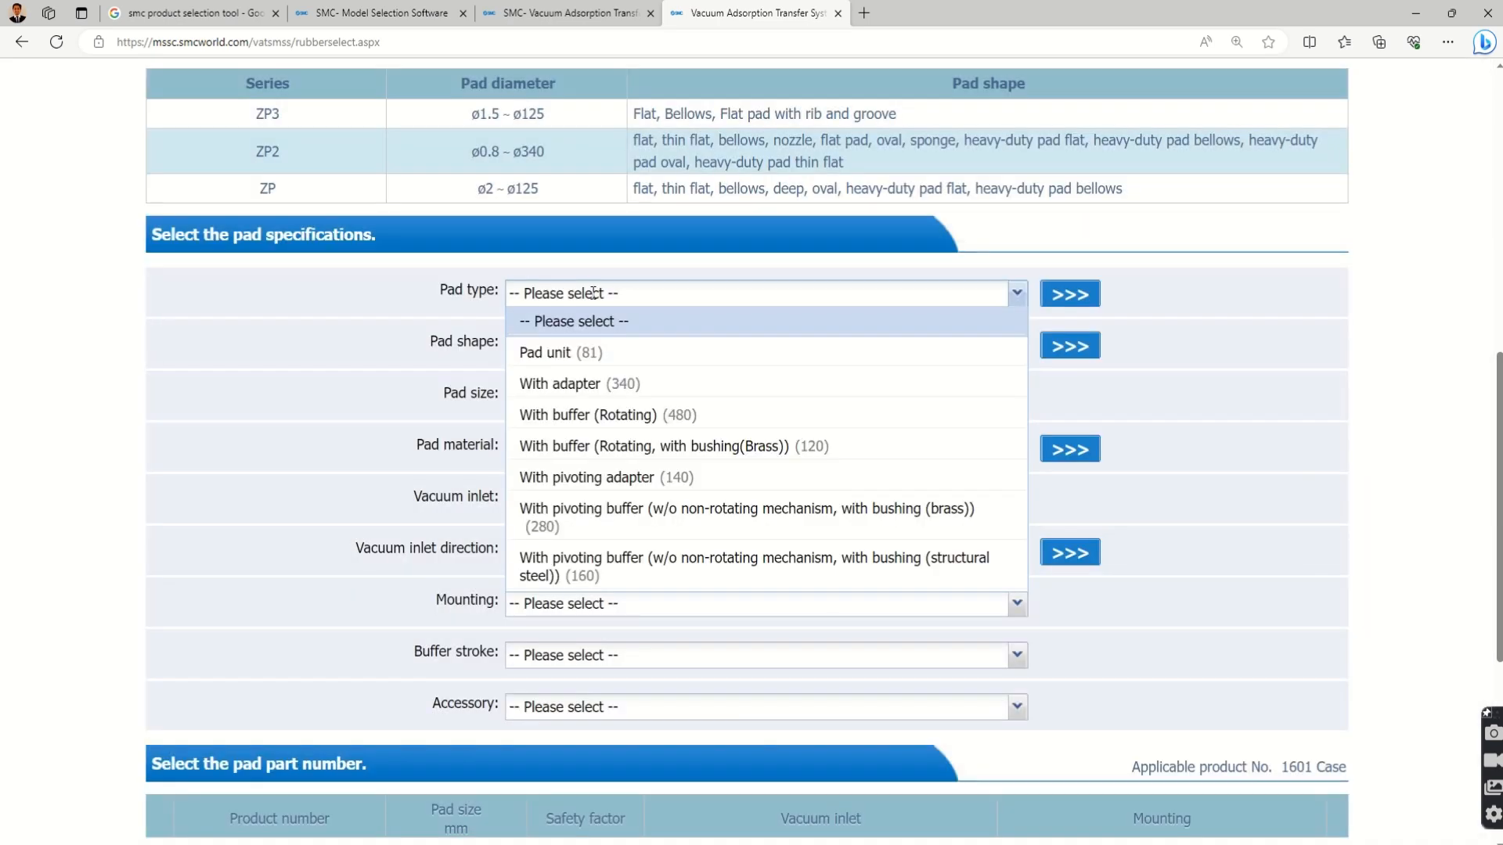
{"action": "left_click", "coordinate": [588, 383]}
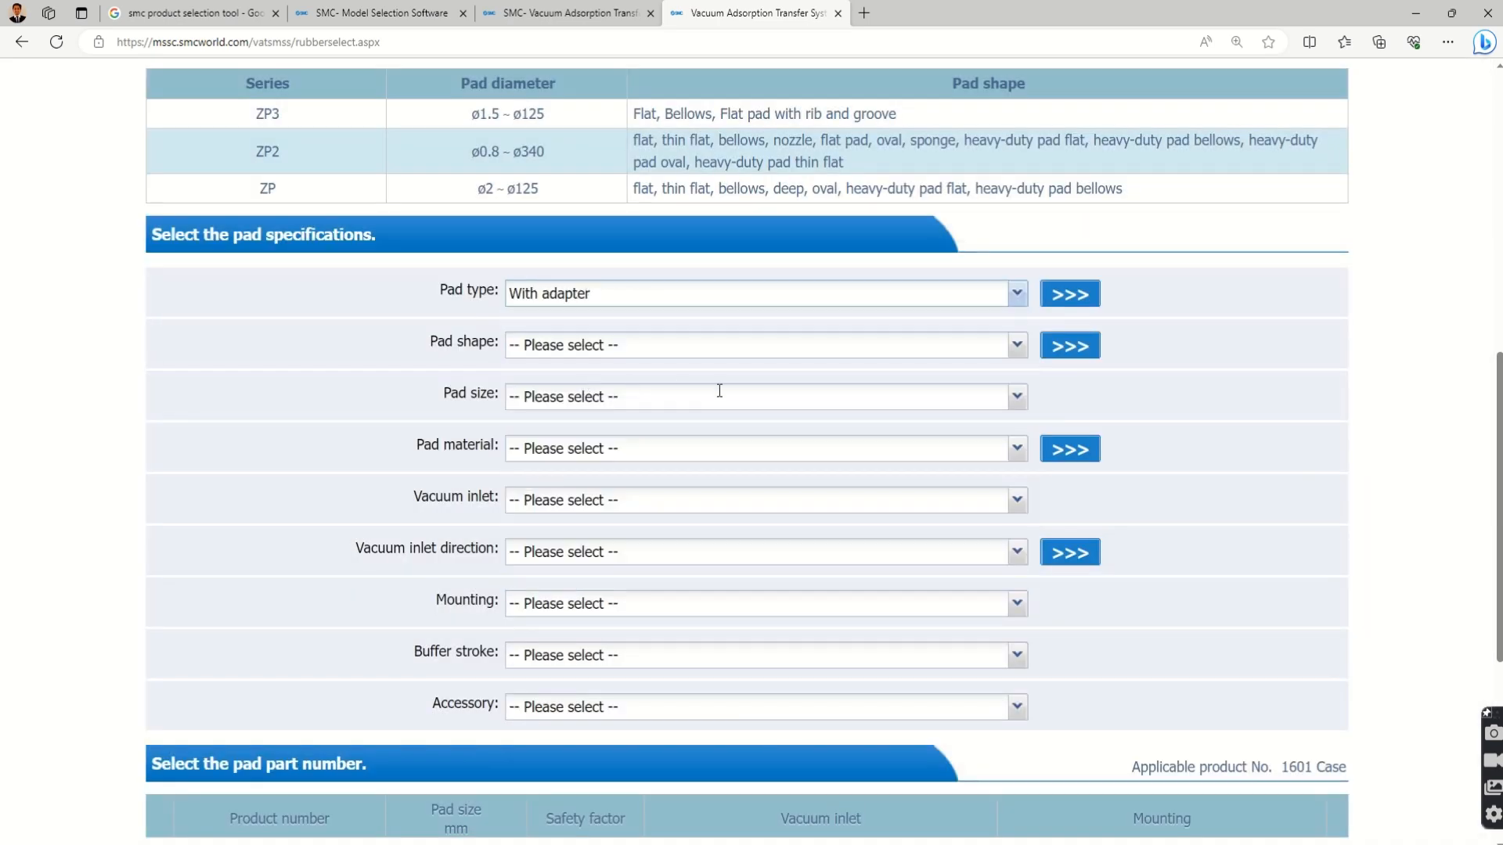
Step: Consult the illustrated pad shape reference, then set the pad shape to Flat with groove (UM) and the pad size to ø100
{"action": "left_click", "coordinate": [1068, 348]}
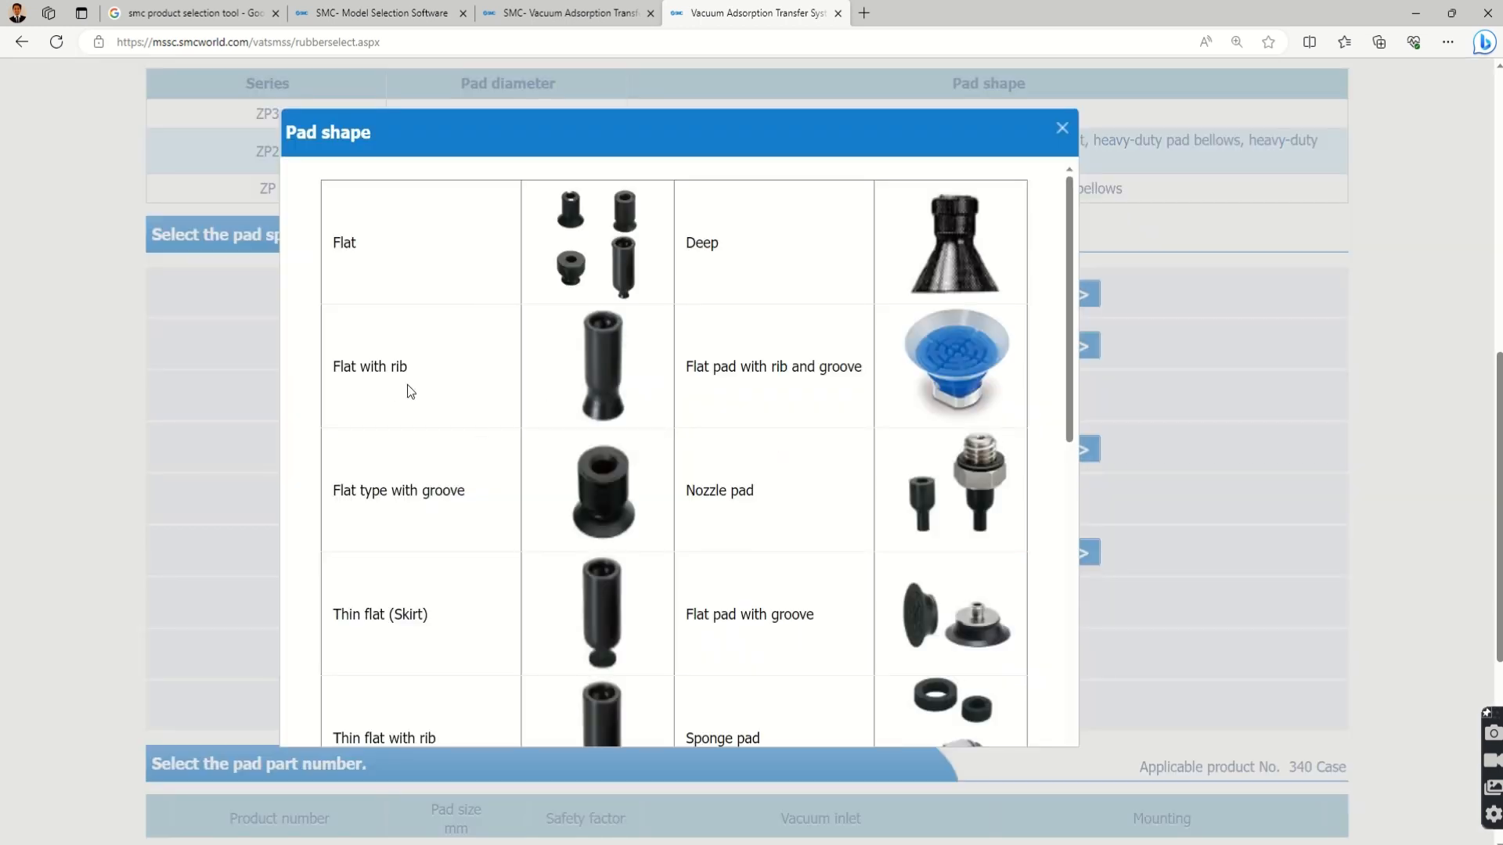
{"action": "scroll", "coordinate": [406, 385], "scroll_direction": "down", "scroll_amount": 7}
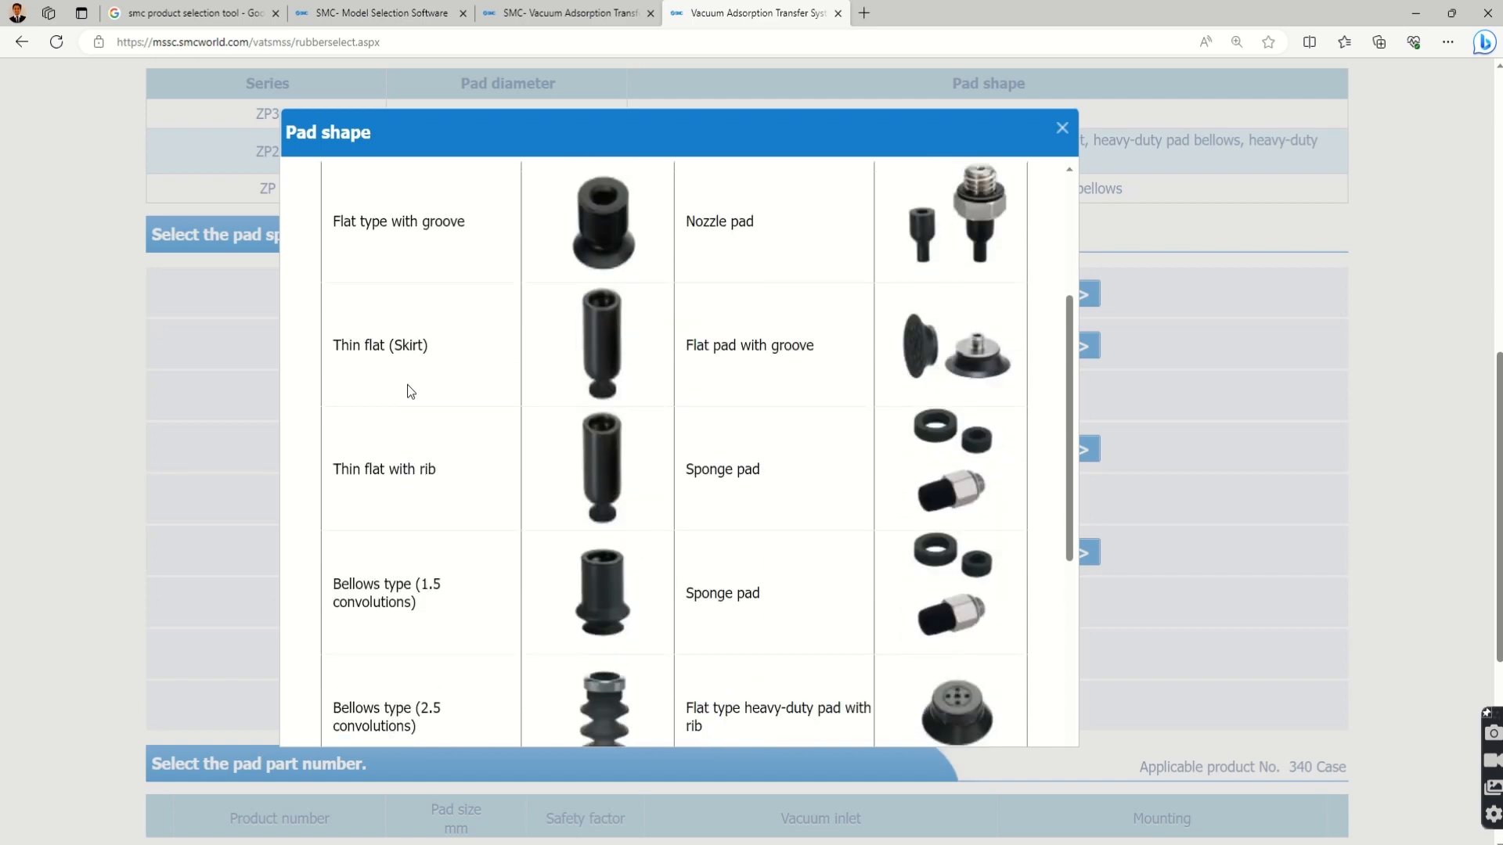
{"action": "scroll", "coordinate": [407, 389], "scroll_direction": "down", "scroll_amount": 2}
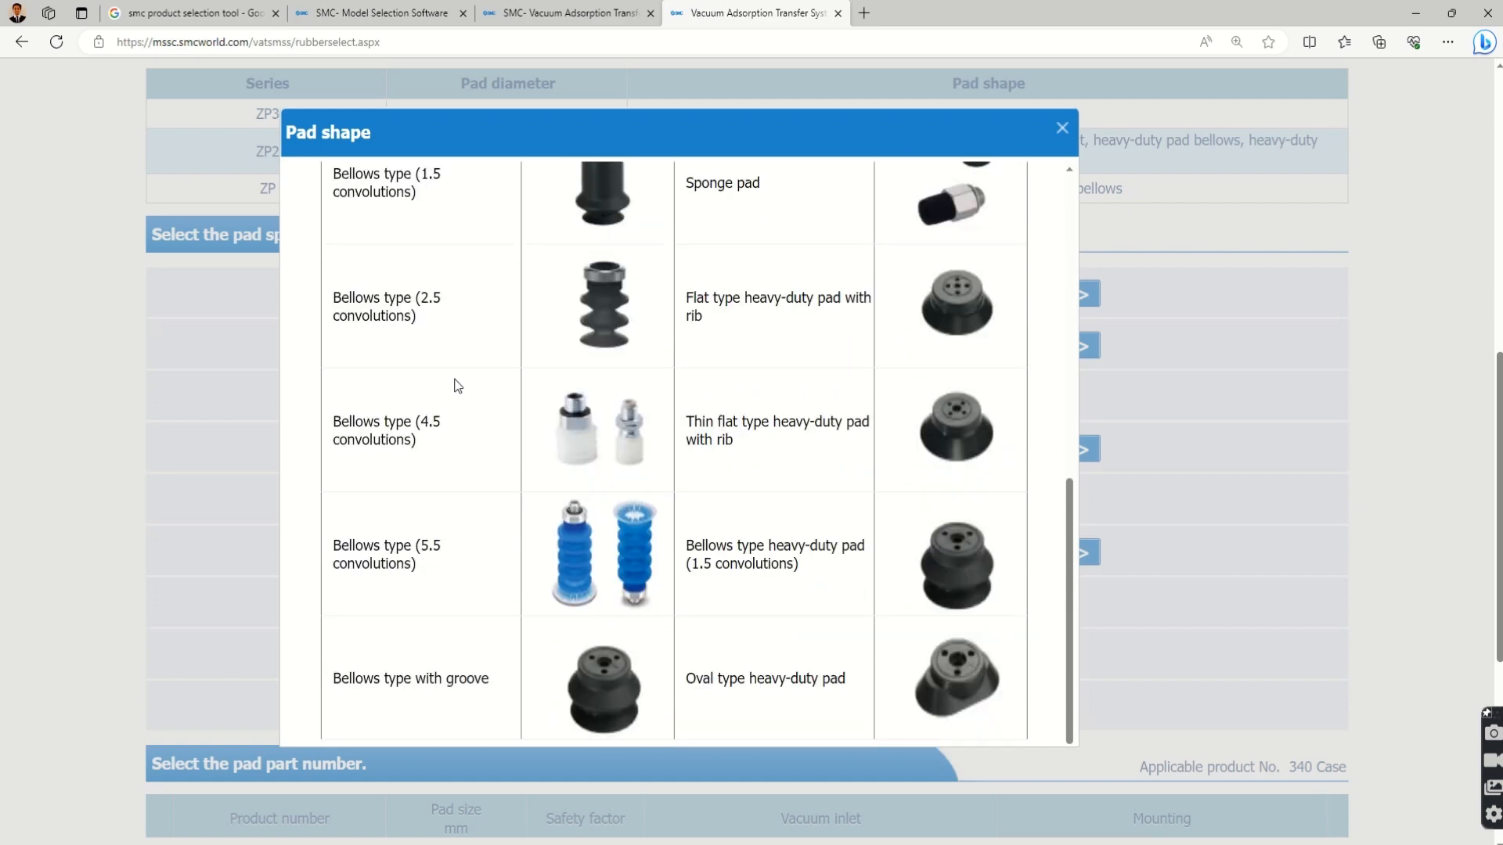
{"action": "scroll", "coordinate": [458, 387], "scroll_direction": "up", "scroll_amount": 9}
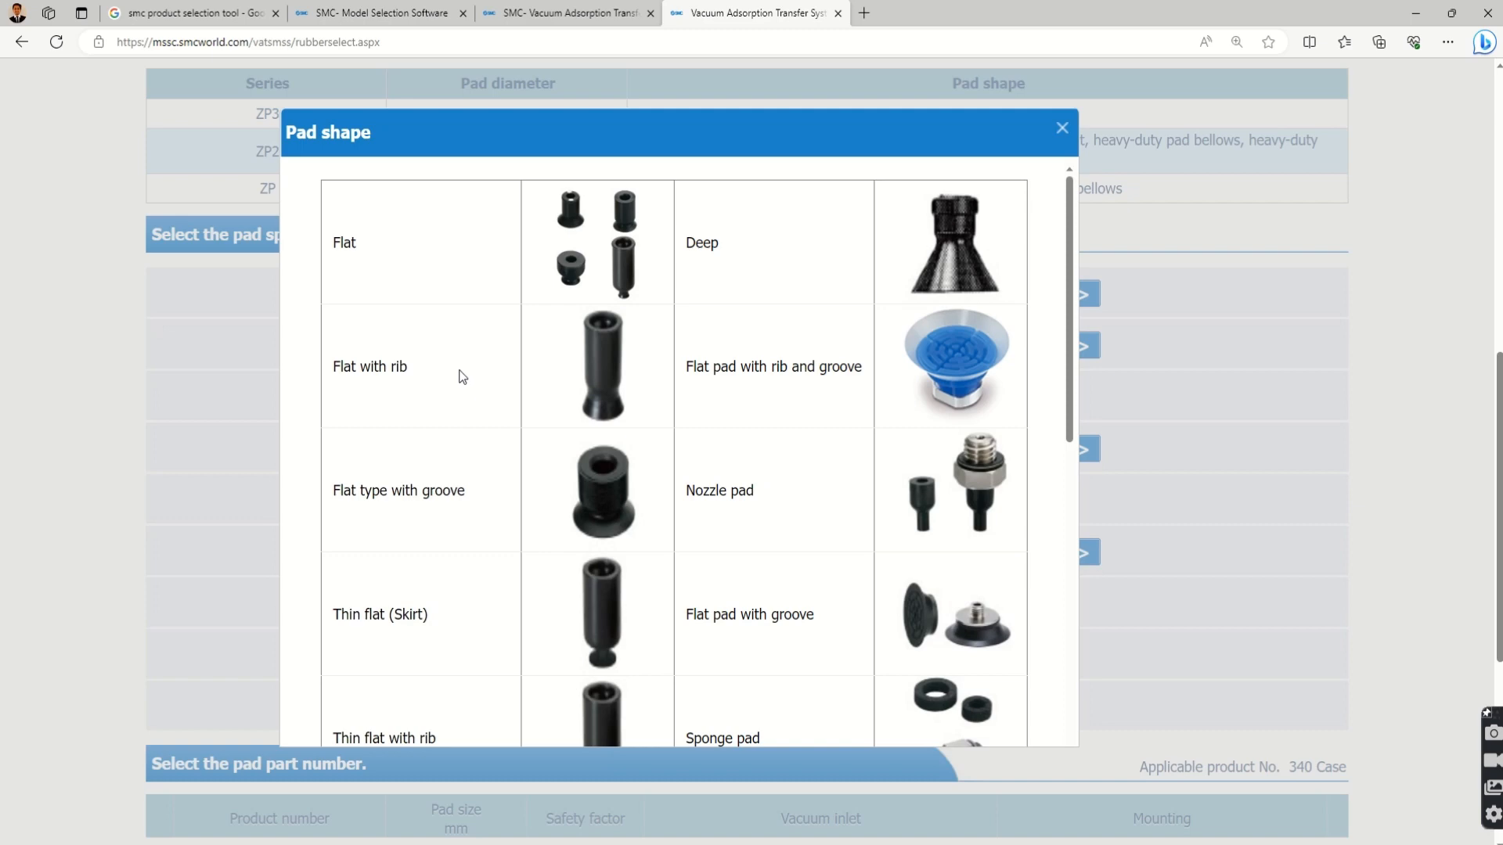
{"action": "left_click", "coordinate": [1062, 131]}
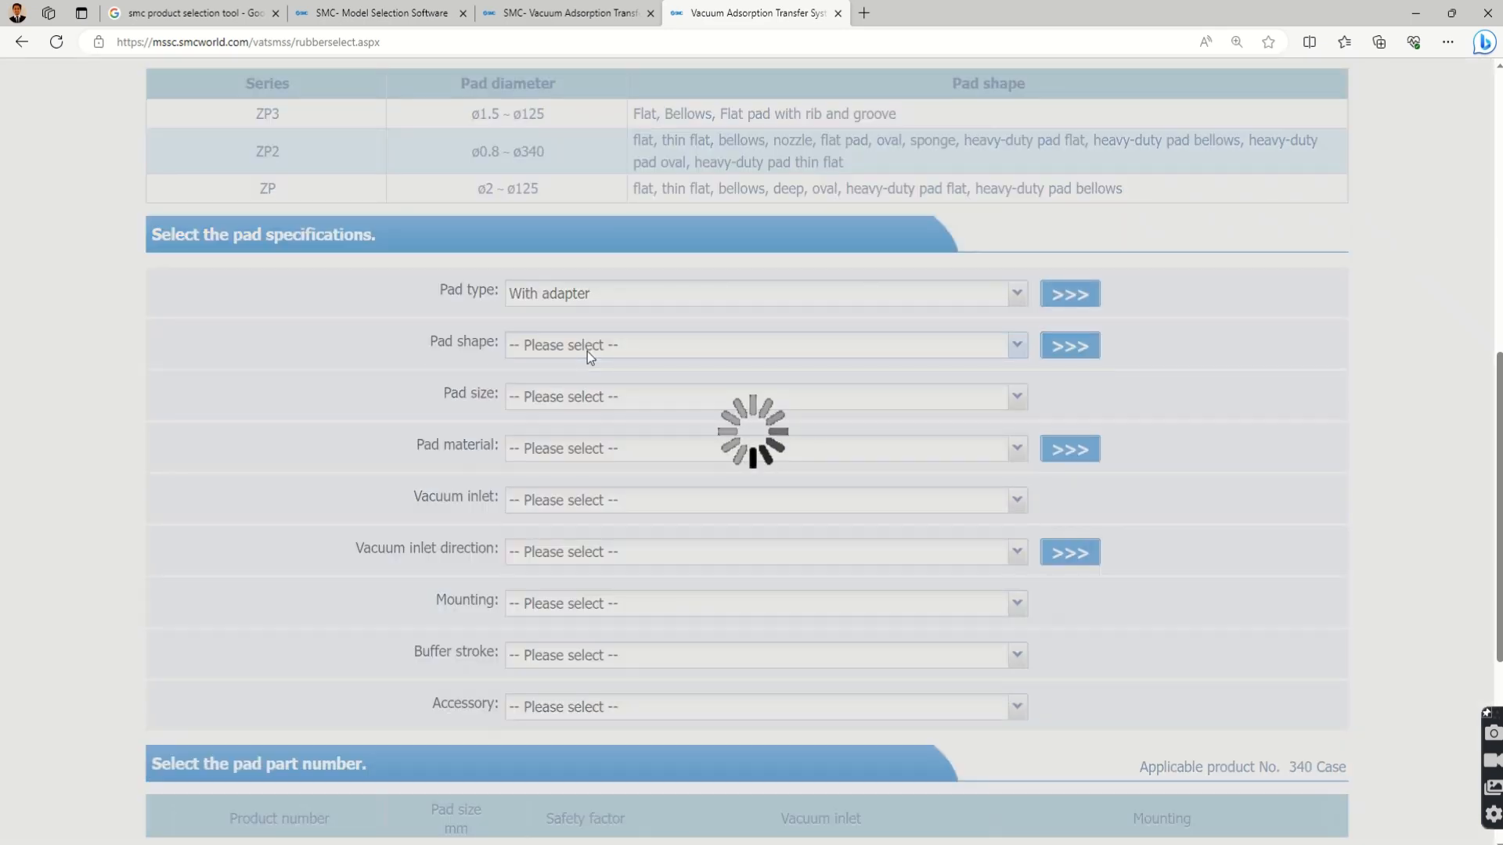
{"action": "left_click", "coordinate": [587, 351]}
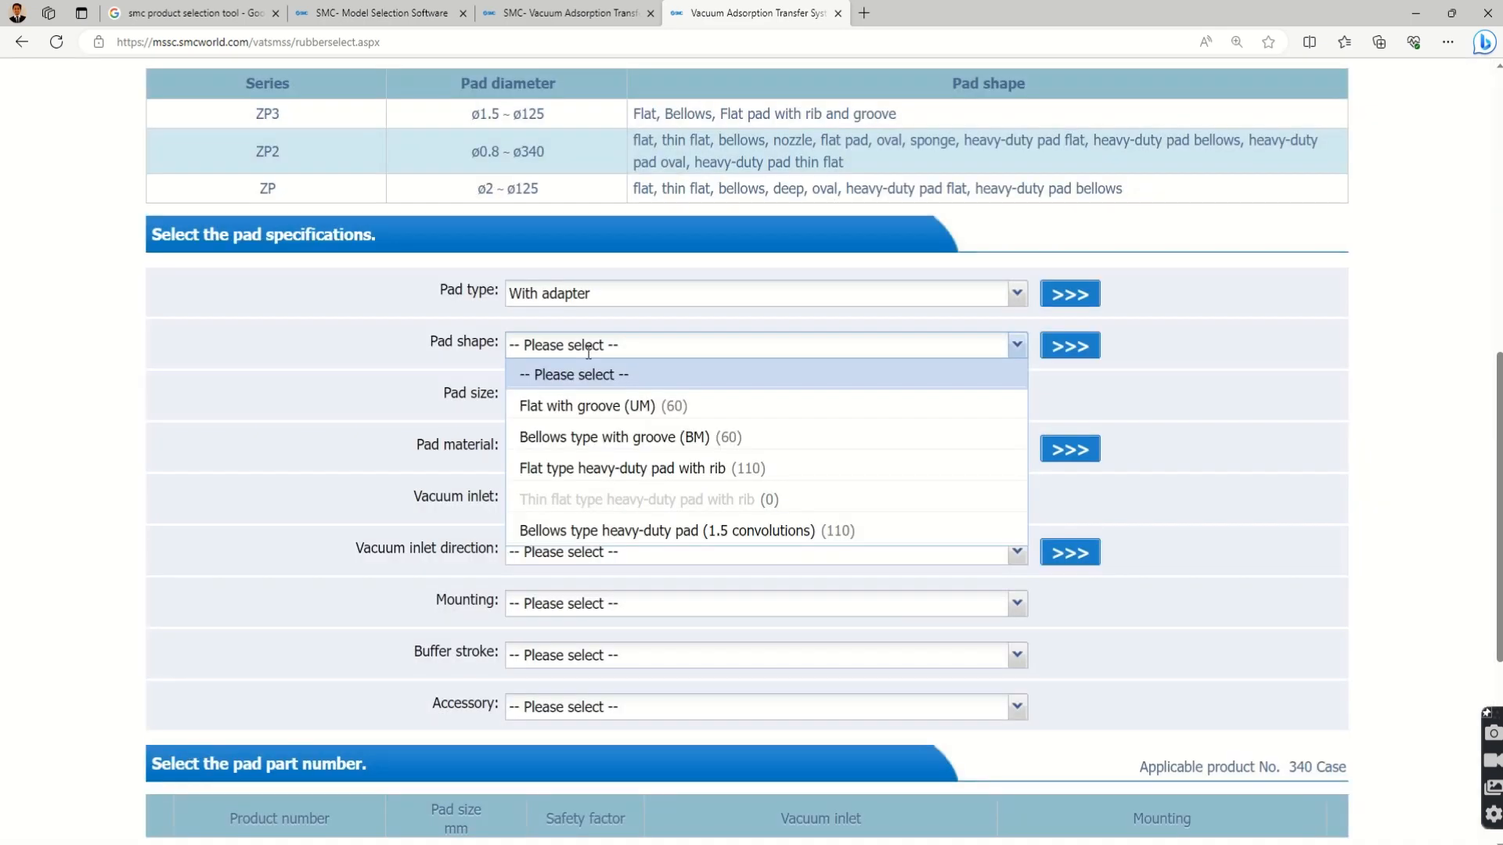
{"action": "left_click", "coordinate": [653, 407]}
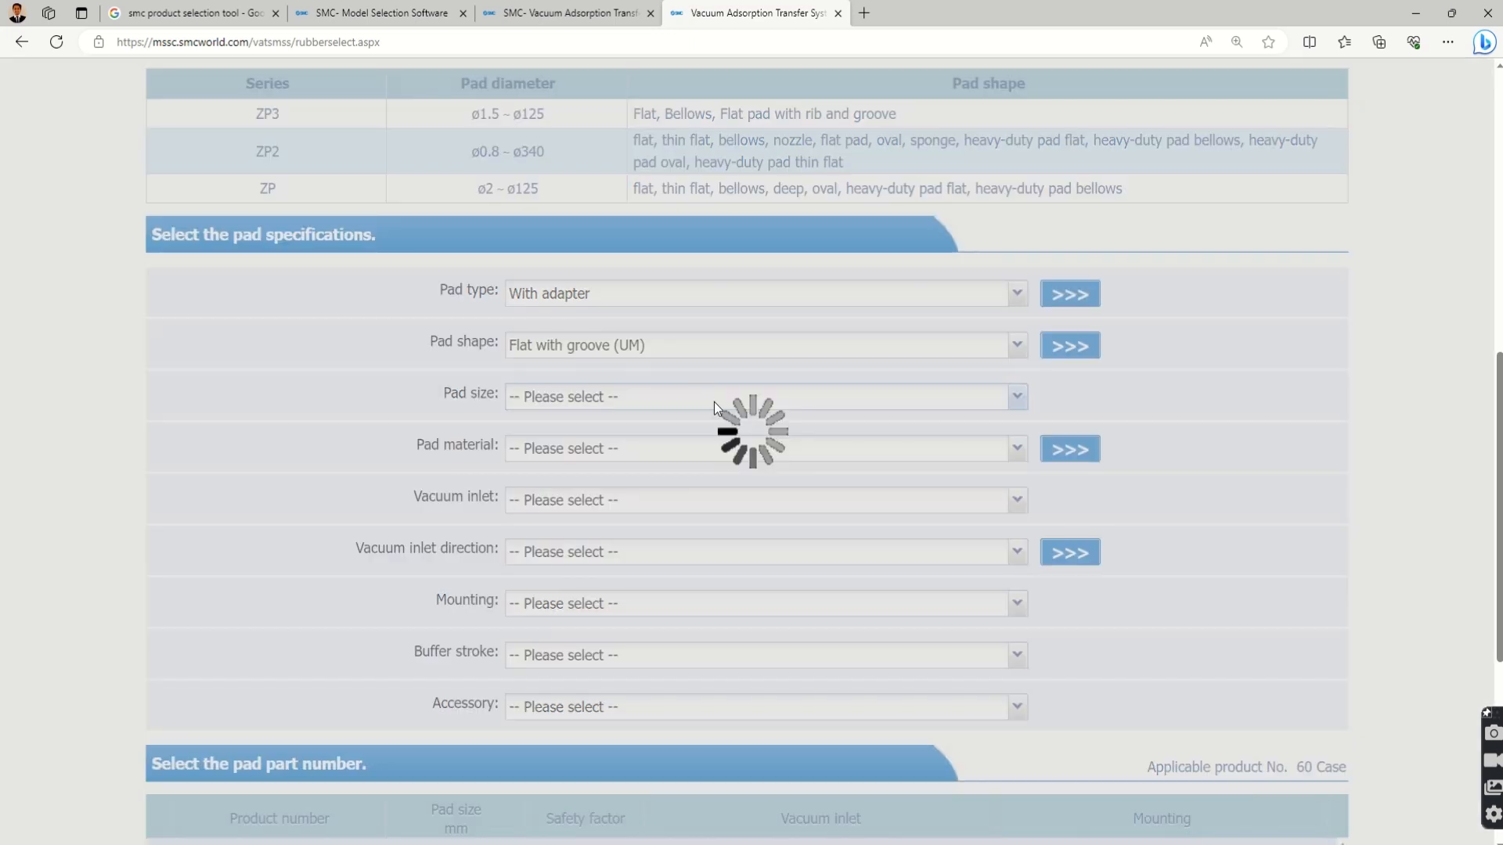
{"action": "left_click", "coordinate": [631, 396]}
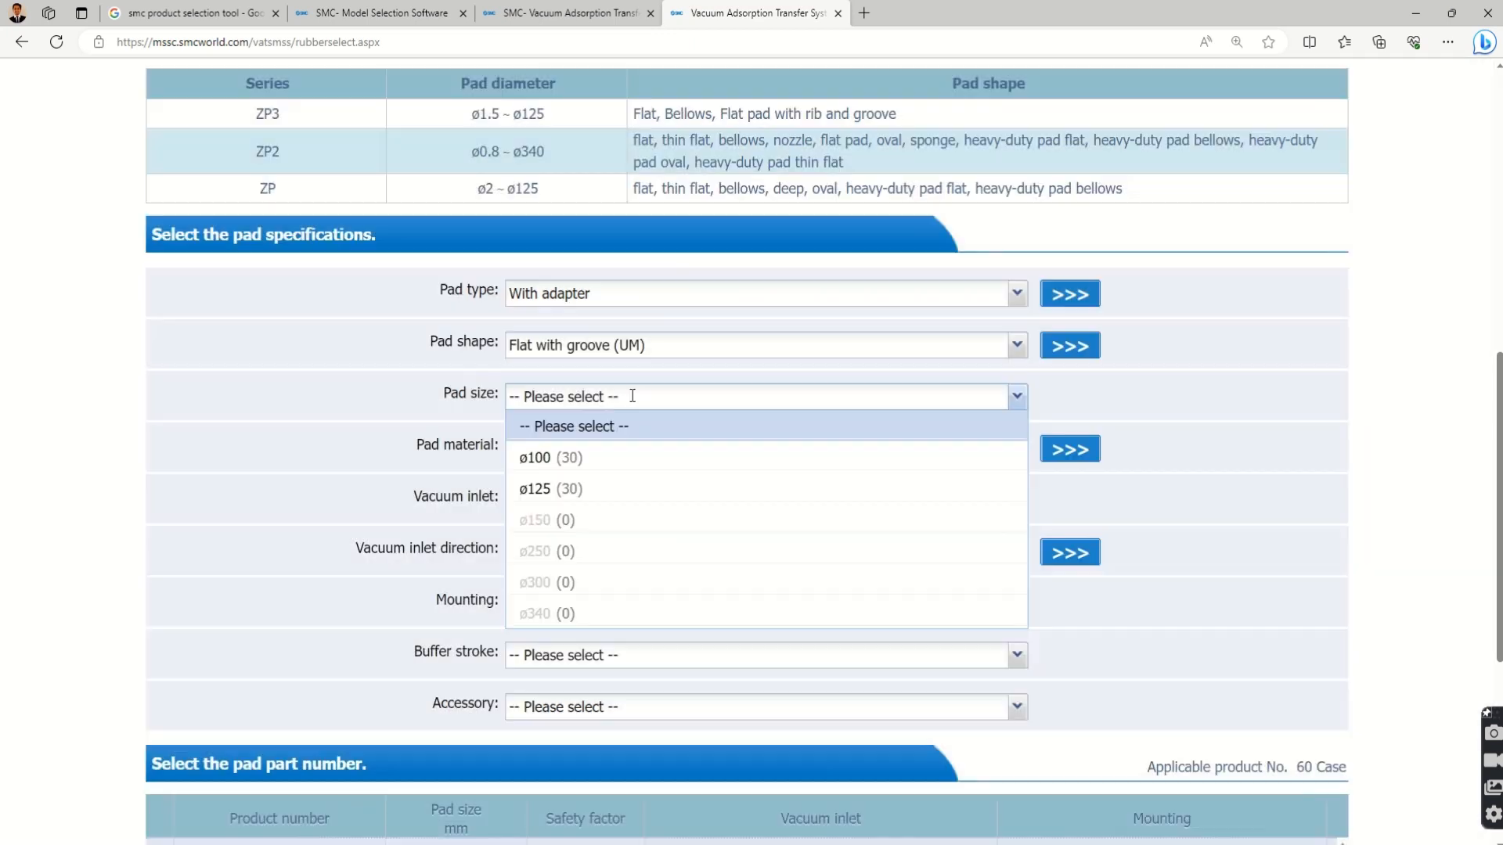
{"action": "left_click", "coordinate": [566, 459]}
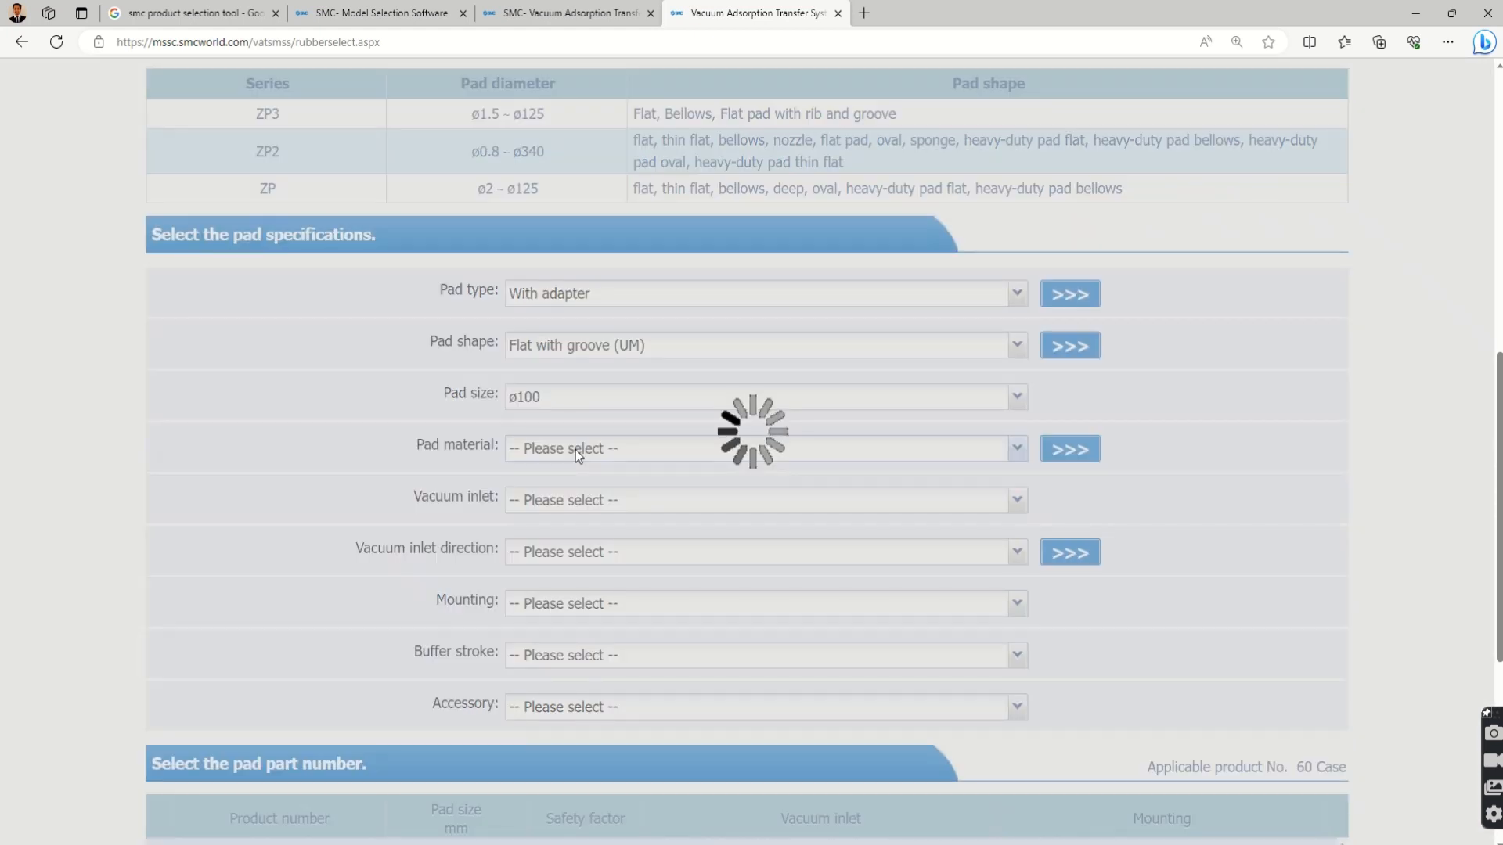
Step: Consult the pad material descriptions and set the pad material to NBR (nitrile rubber) + blast specification
{"action": "left_click", "coordinate": [1058, 452]}
{"action": "left_click", "coordinate": [1057, 454]}
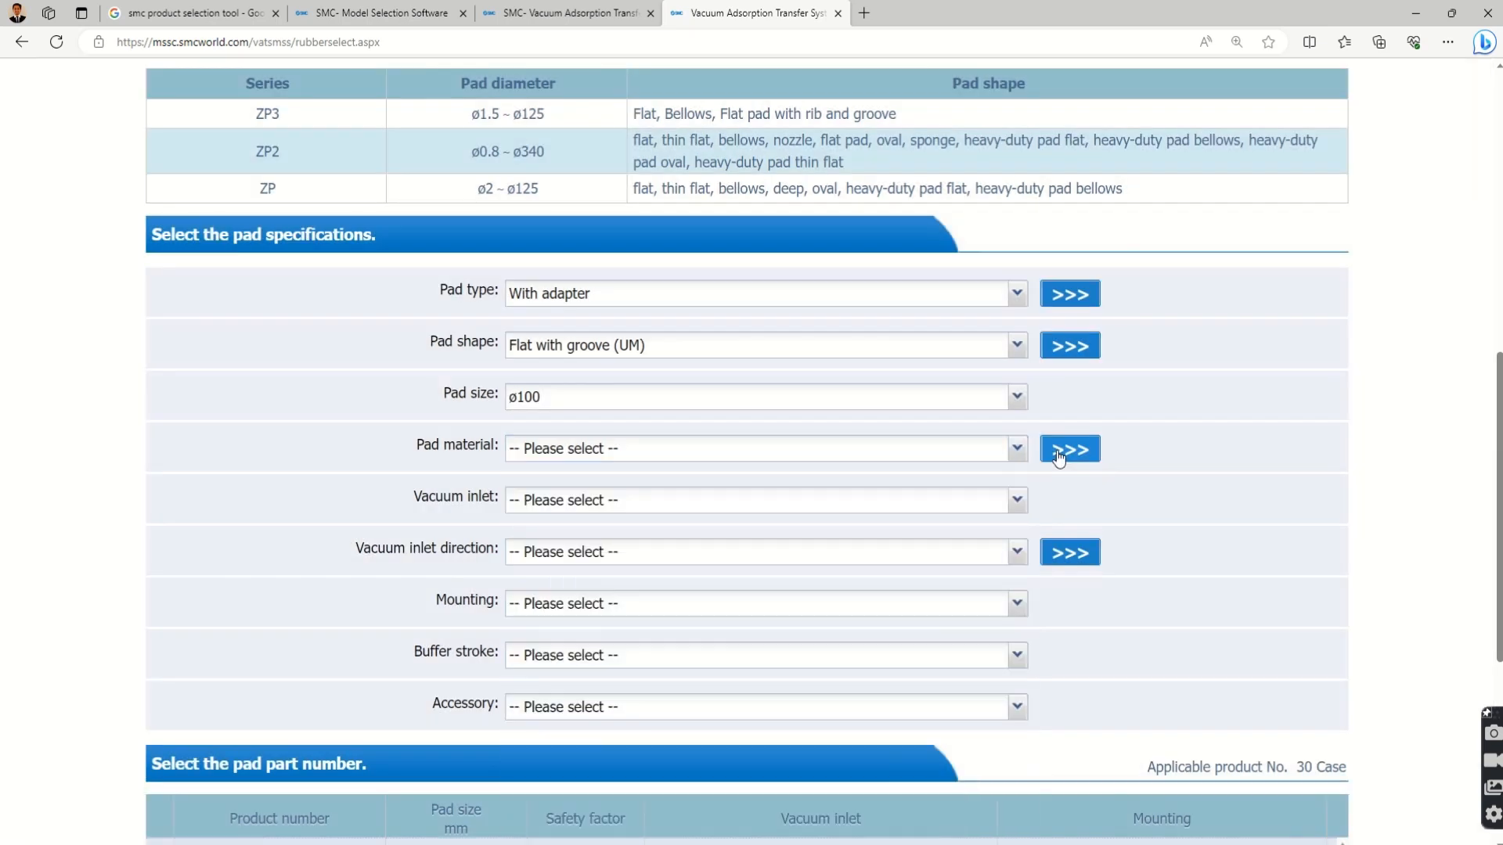
{"action": "left_click", "coordinate": [1065, 460]}
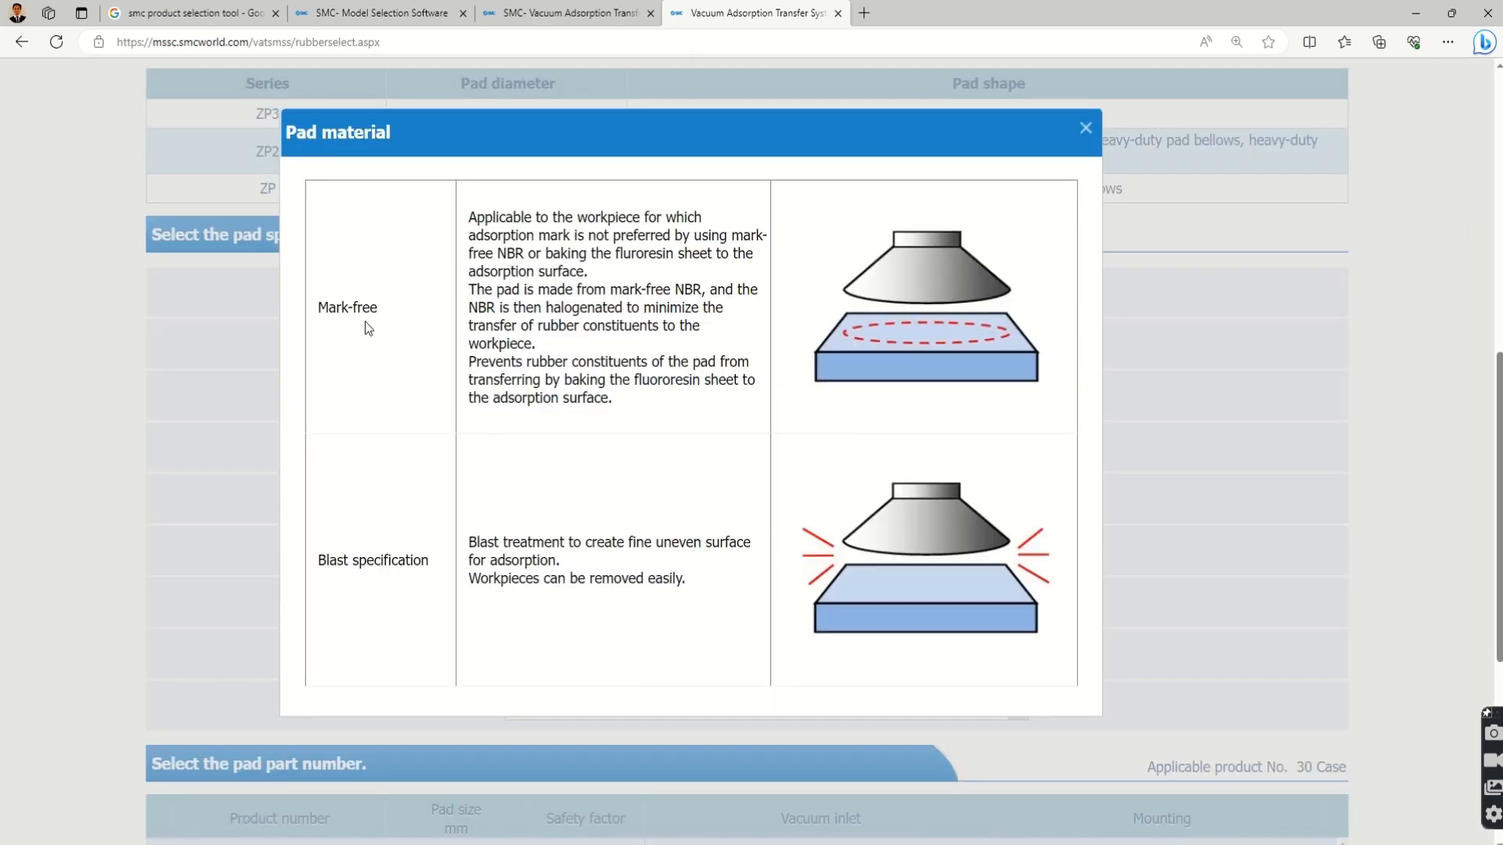
{"action": "scroll", "coordinate": [374, 505], "scroll_direction": "down", "scroll_amount": 1}
{"action": "scroll", "coordinate": [374, 506], "scroll_direction": "down", "scroll_amount": 3}
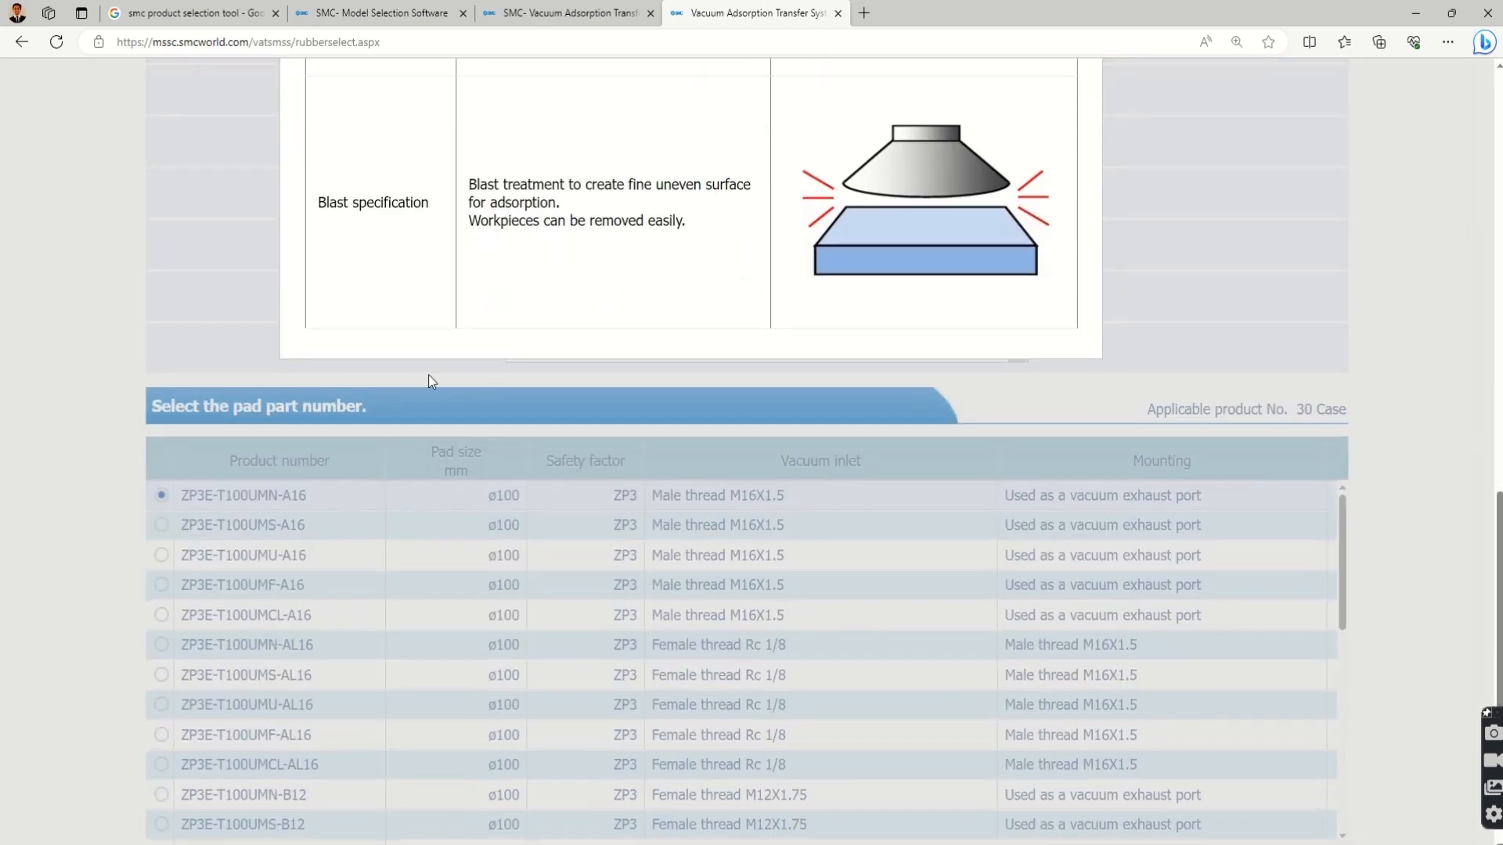
{"action": "scroll", "coordinate": [429, 376], "scroll_direction": "up", "scroll_amount": 5}
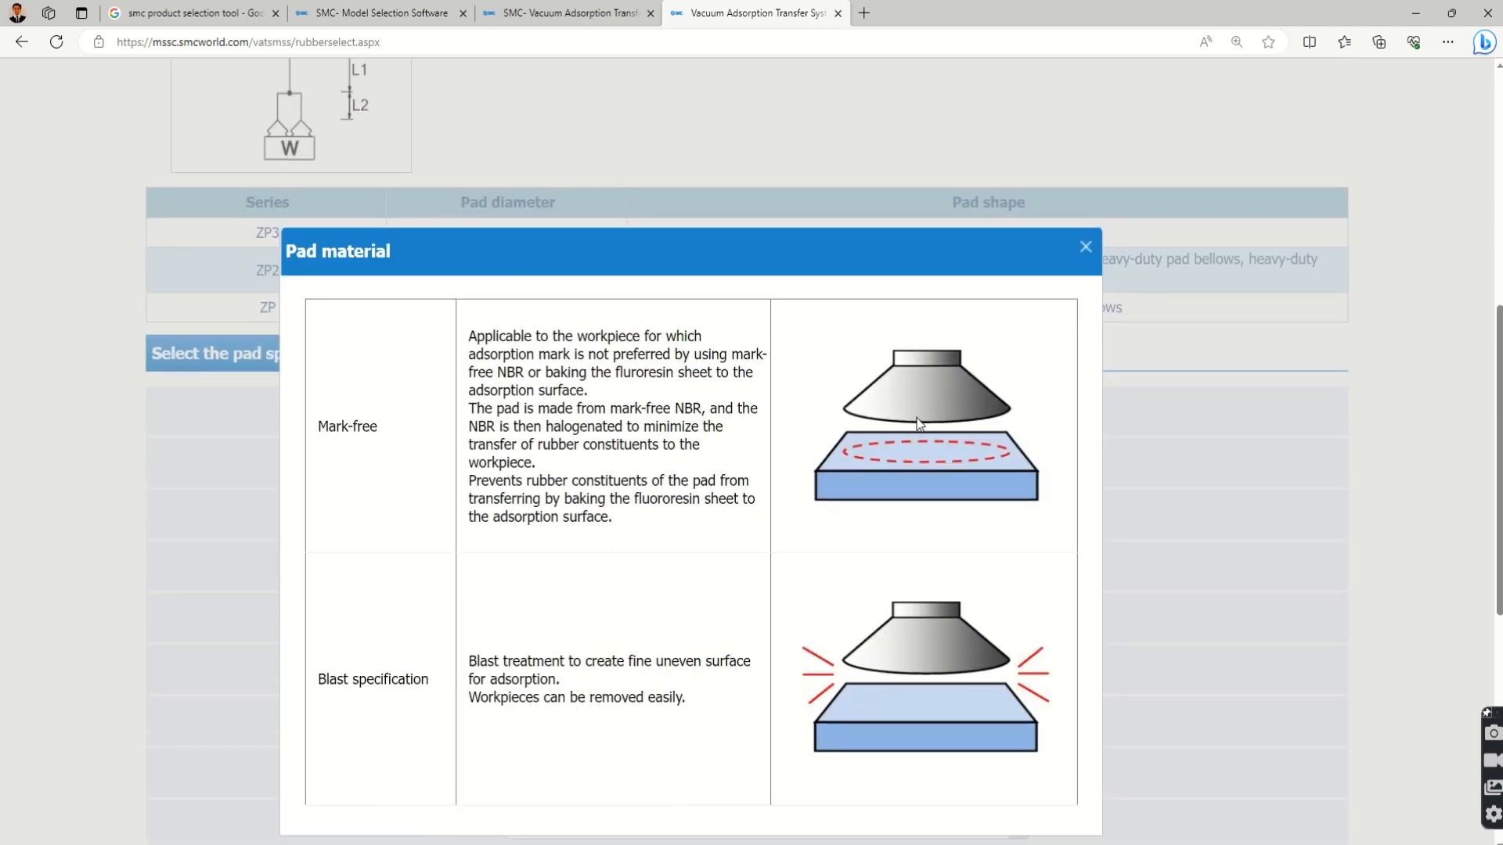
{"action": "left_click", "coordinate": [1084, 248]}
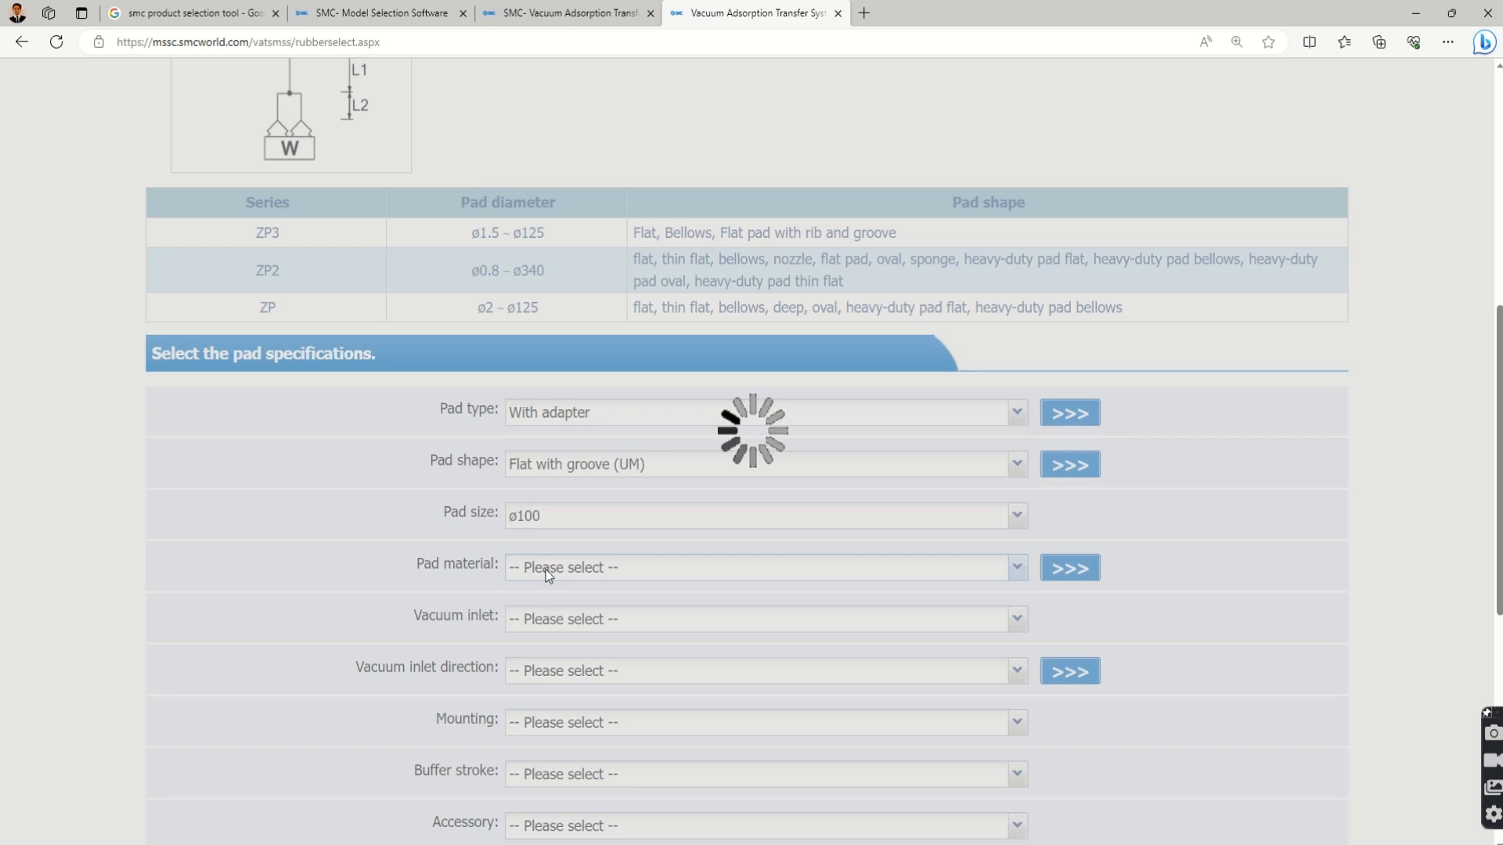
{"action": "left_click", "coordinate": [546, 570]}
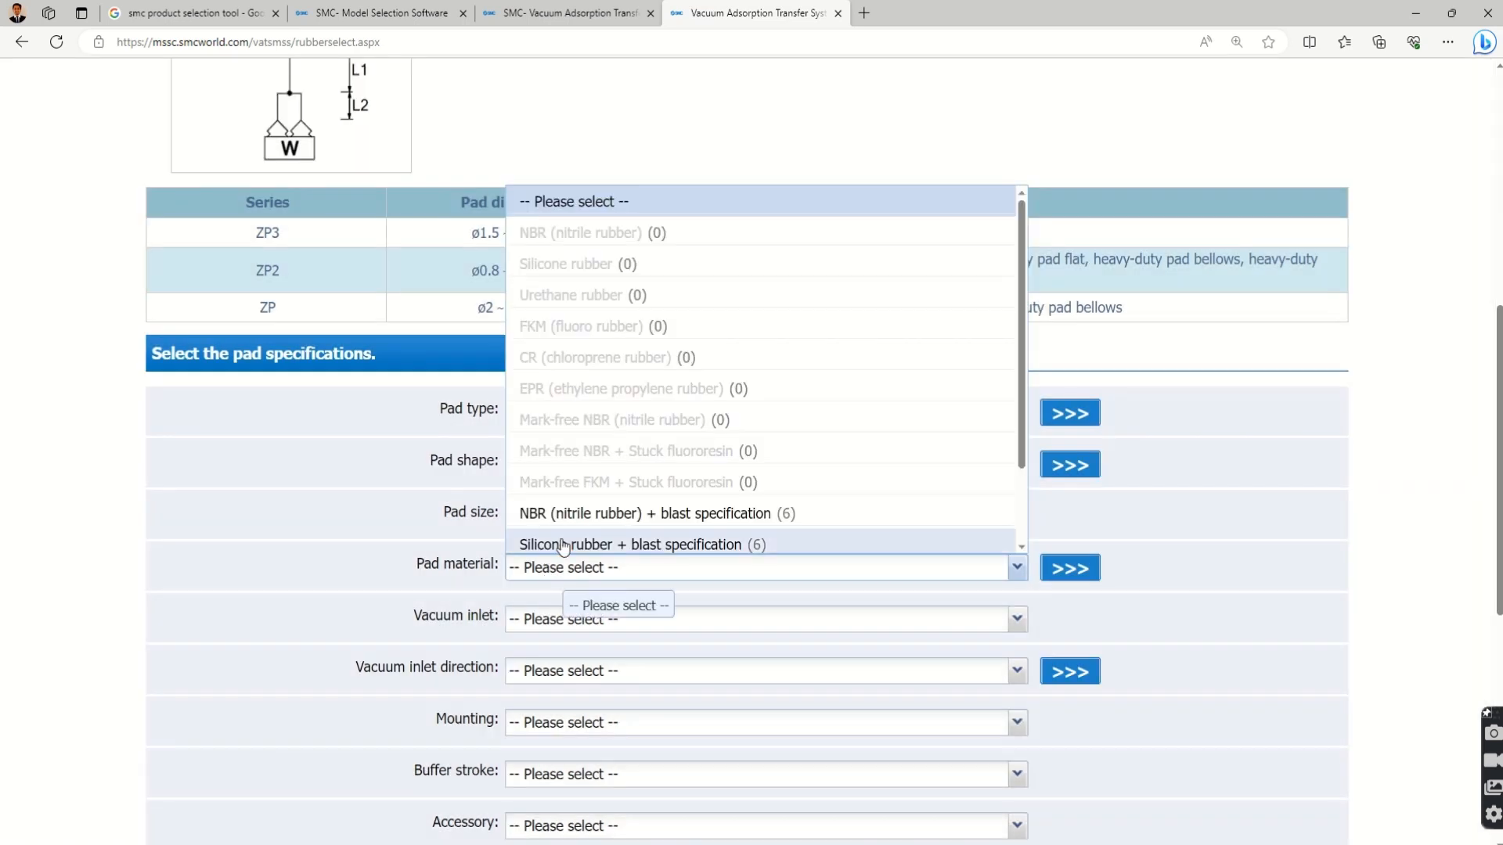
{"action": "scroll", "coordinate": [598, 509], "scroll_direction": "down", "scroll_amount": 2}
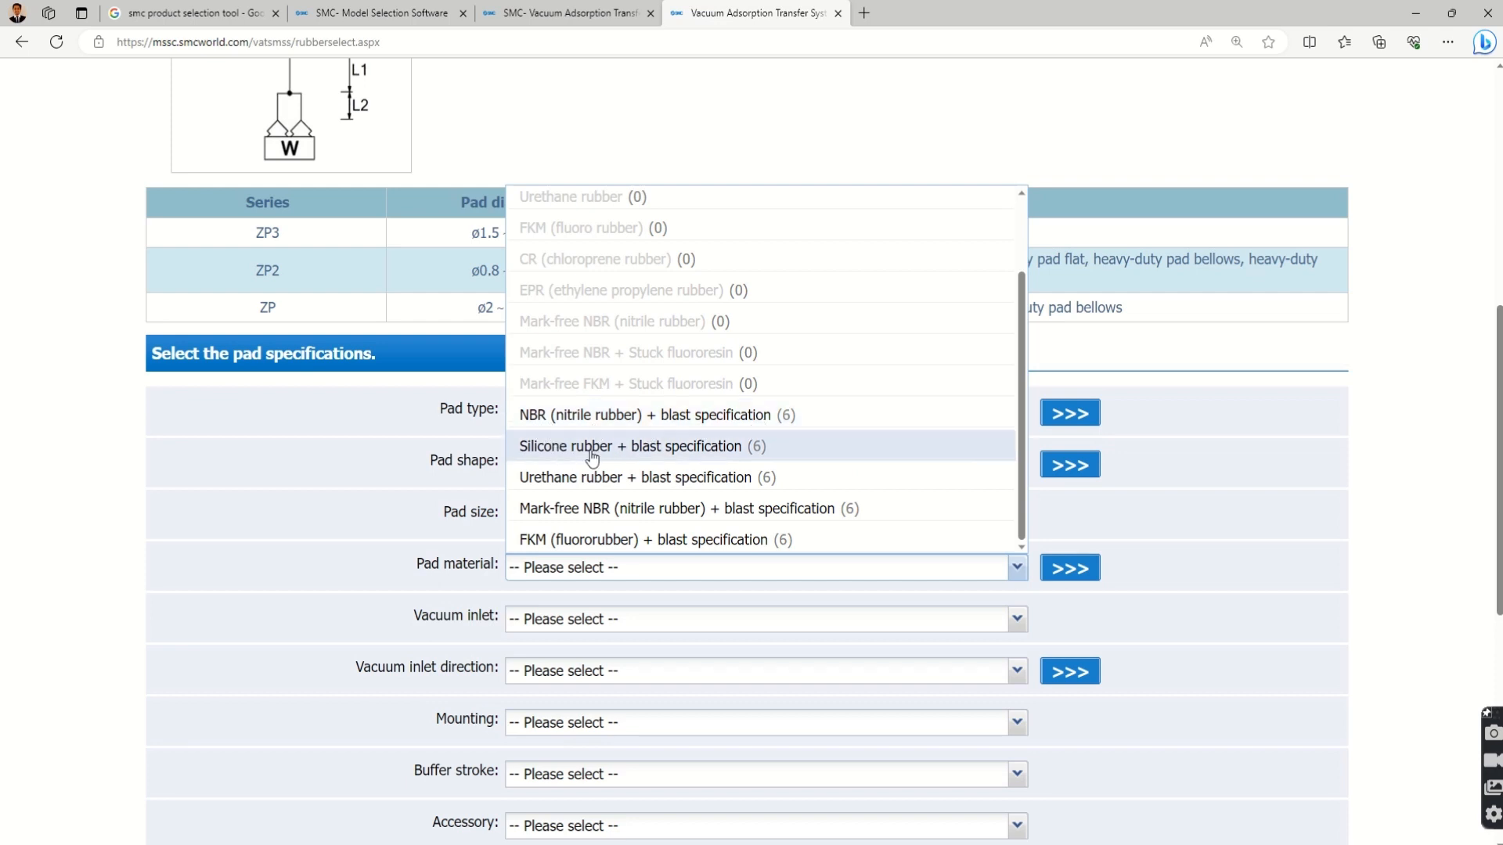
{"action": "left_click", "coordinate": [532, 415]}
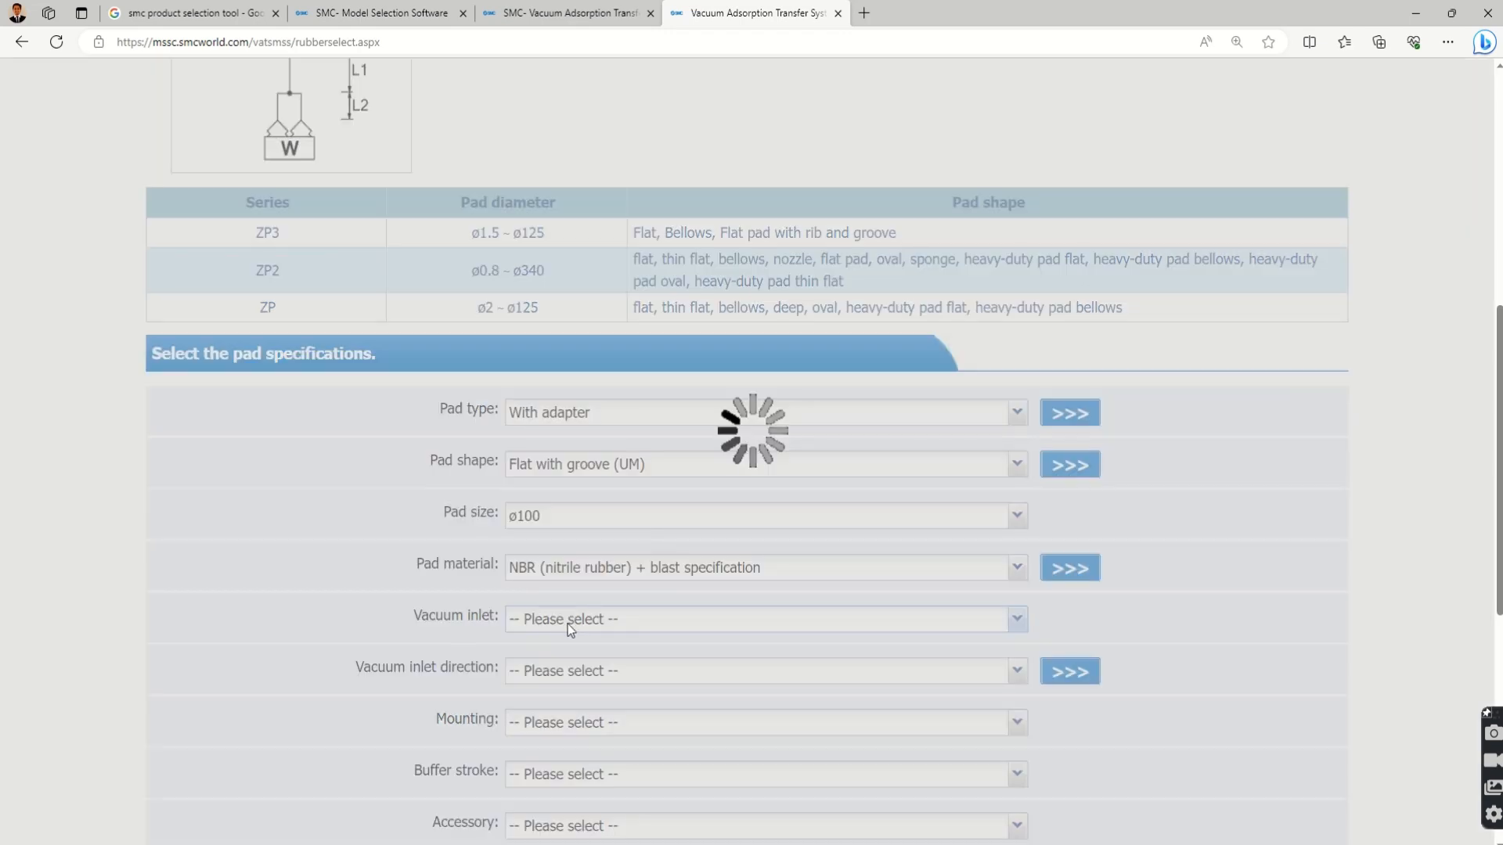
Step: Set the vacuum inlet to Male thread M16X1.5 in the pad specifications
{"action": "left_click", "coordinate": [565, 623]}
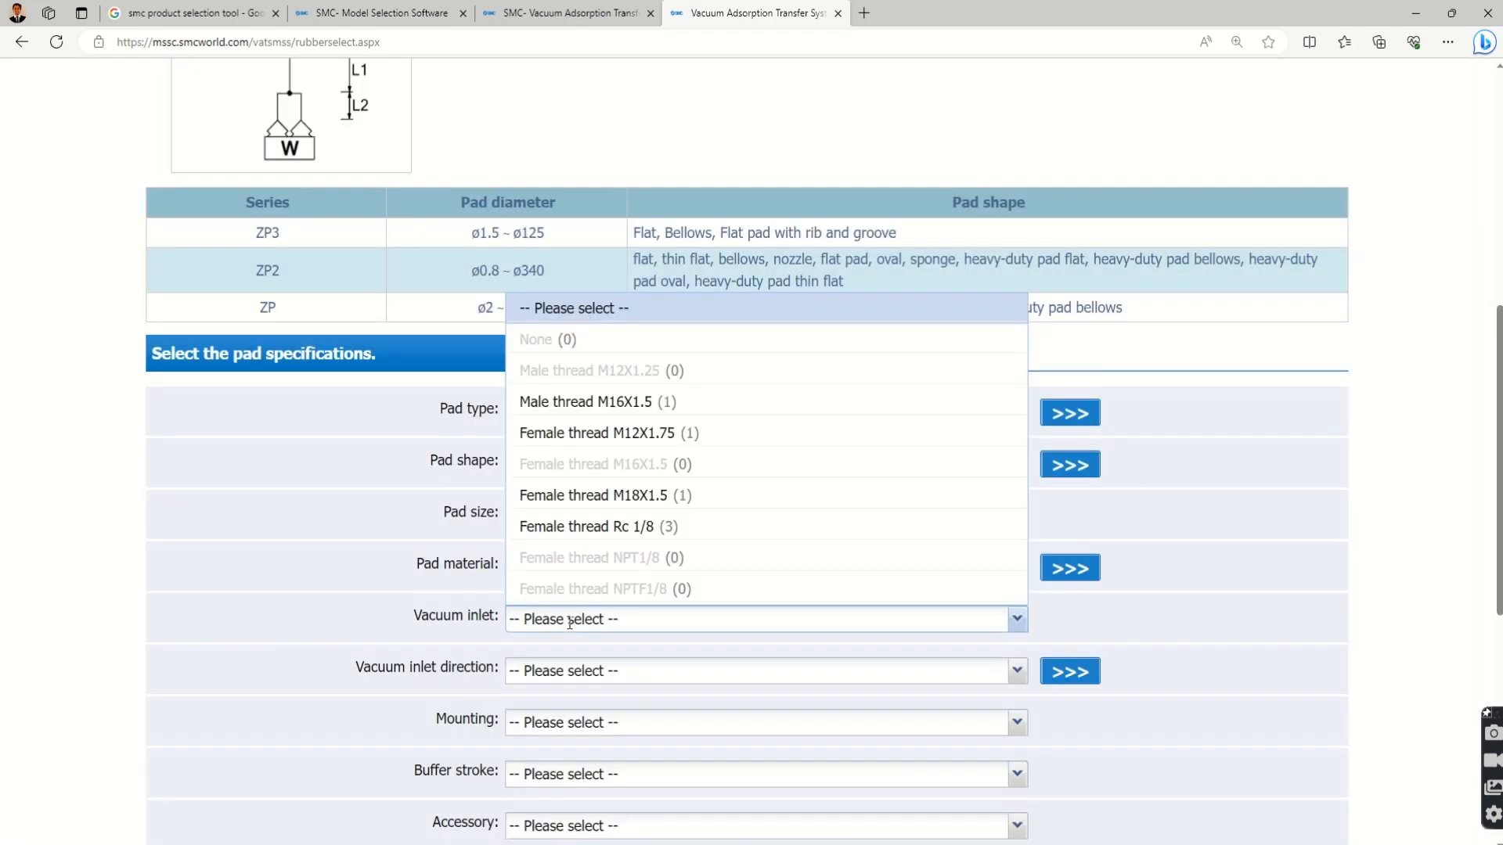
{"action": "scroll", "coordinate": [532, 532], "scroll_direction": "up", "scroll_amount": 2}
{"action": "left_click", "coordinate": [596, 524]}
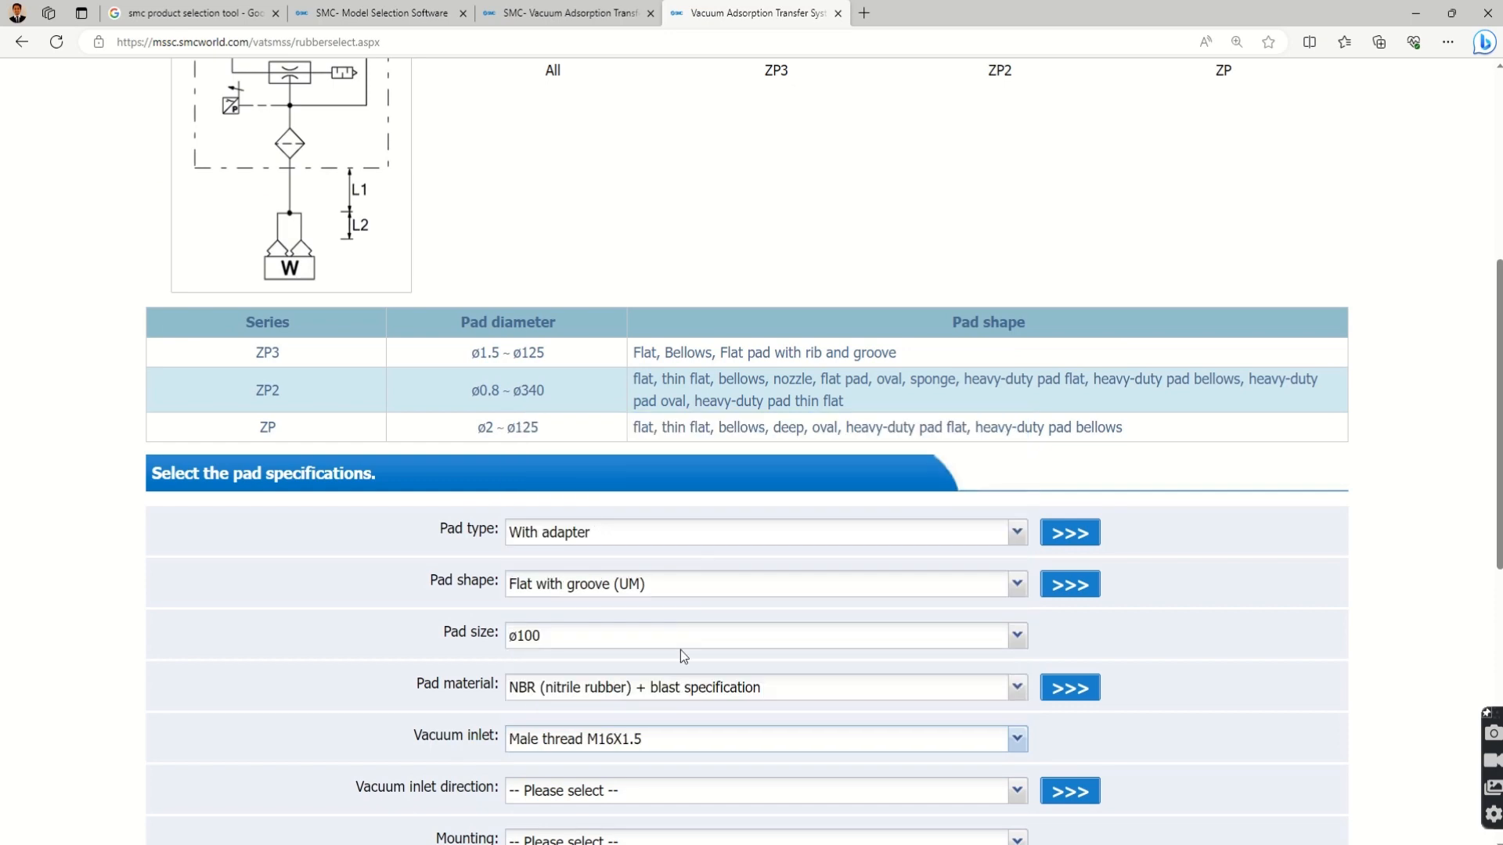
Step: Consult the illustrated vacuum inlet direction reference, then set the vacuum inlet direction to Vertical in the pad specifications
{"action": "scroll", "coordinate": [679, 649], "scroll_direction": "down", "scroll_amount": 3}
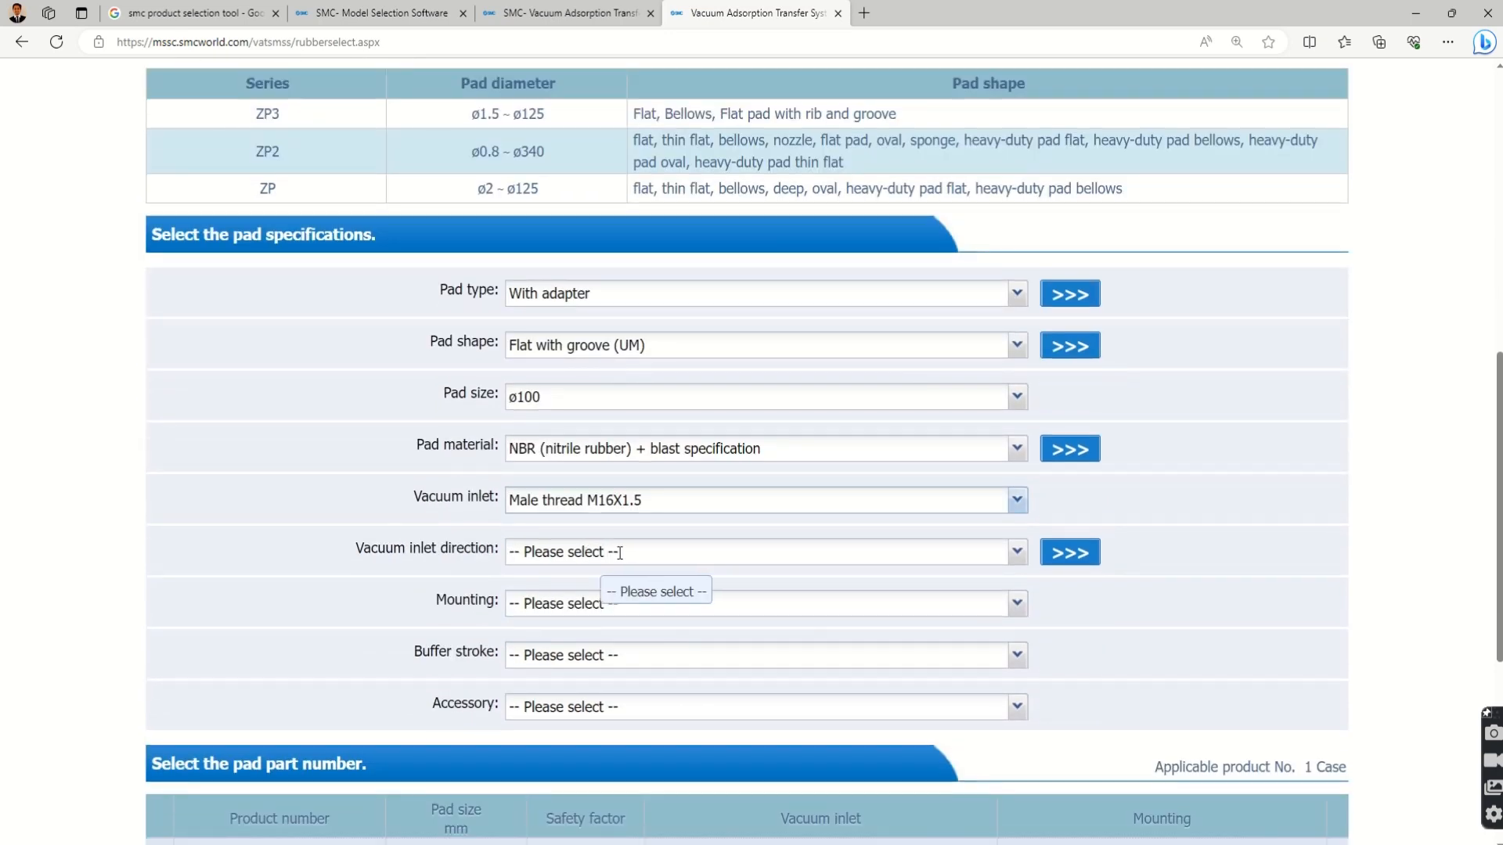
{"action": "left_click", "coordinate": [622, 553]}
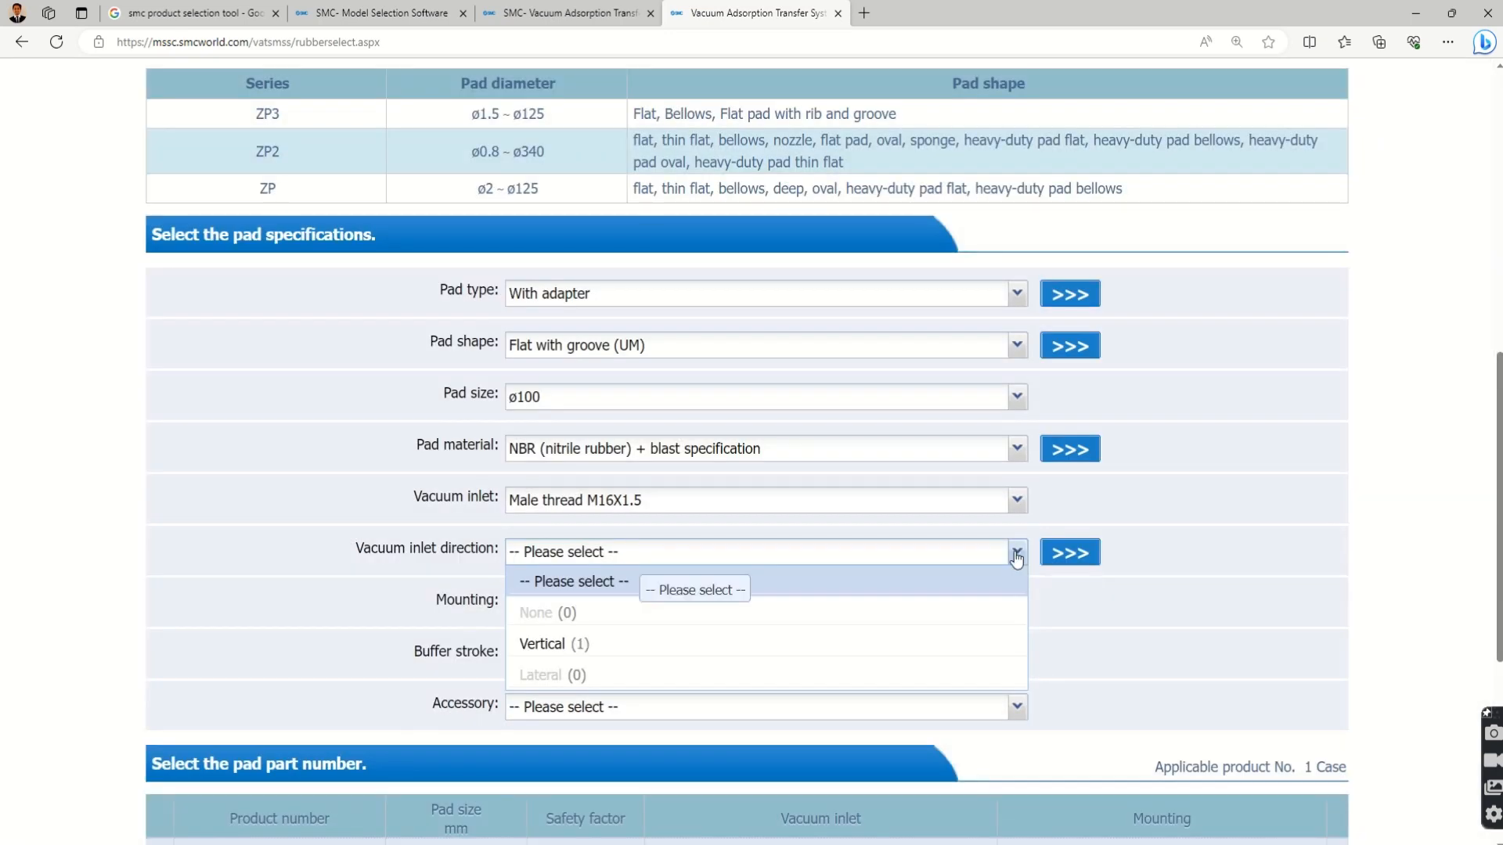
{"action": "left_click", "coordinate": [1069, 552]}
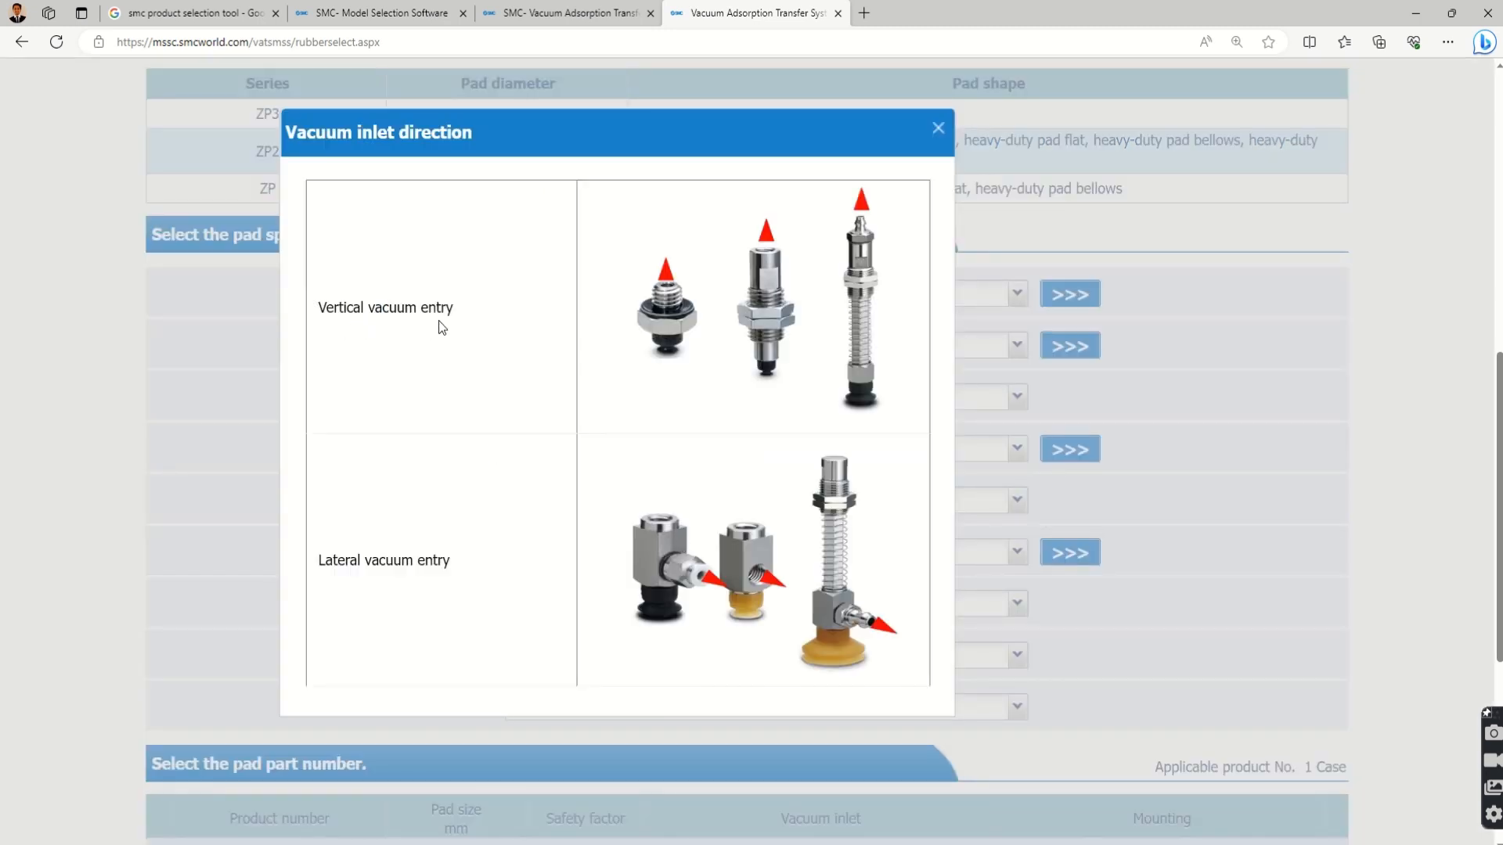
{"action": "scroll", "coordinate": [453, 580], "scroll_direction": "down", "scroll_amount": 5}
{"action": "scroll", "coordinate": [678, 476], "scroll_direction": "up", "scroll_amount": 7}
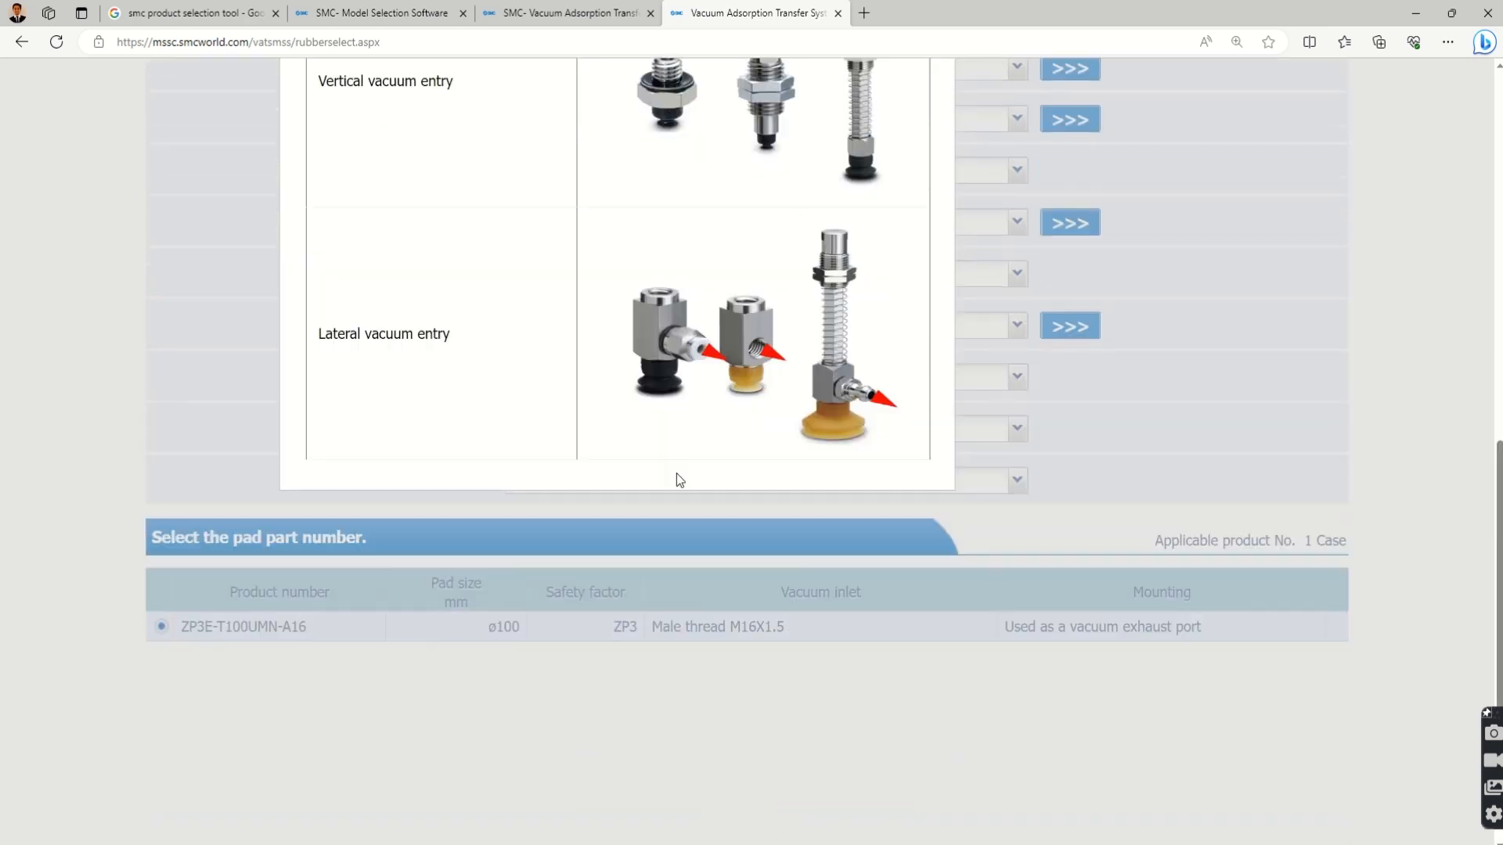
{"action": "scroll", "coordinate": [859, 605], "scroll_direction": "down", "scroll_amount": 2}
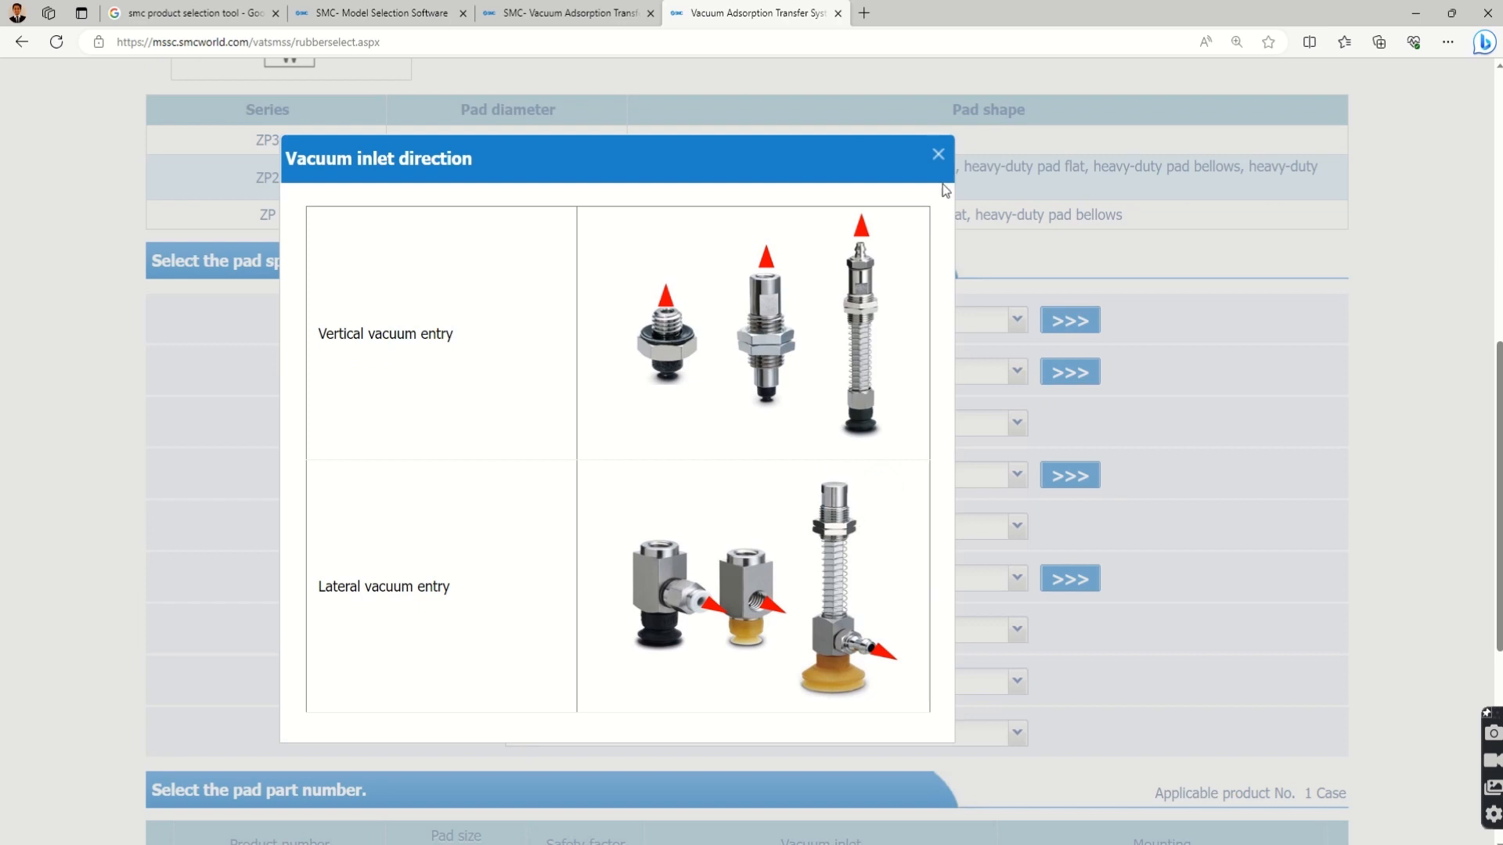
{"action": "left_click", "coordinate": [938, 155]}
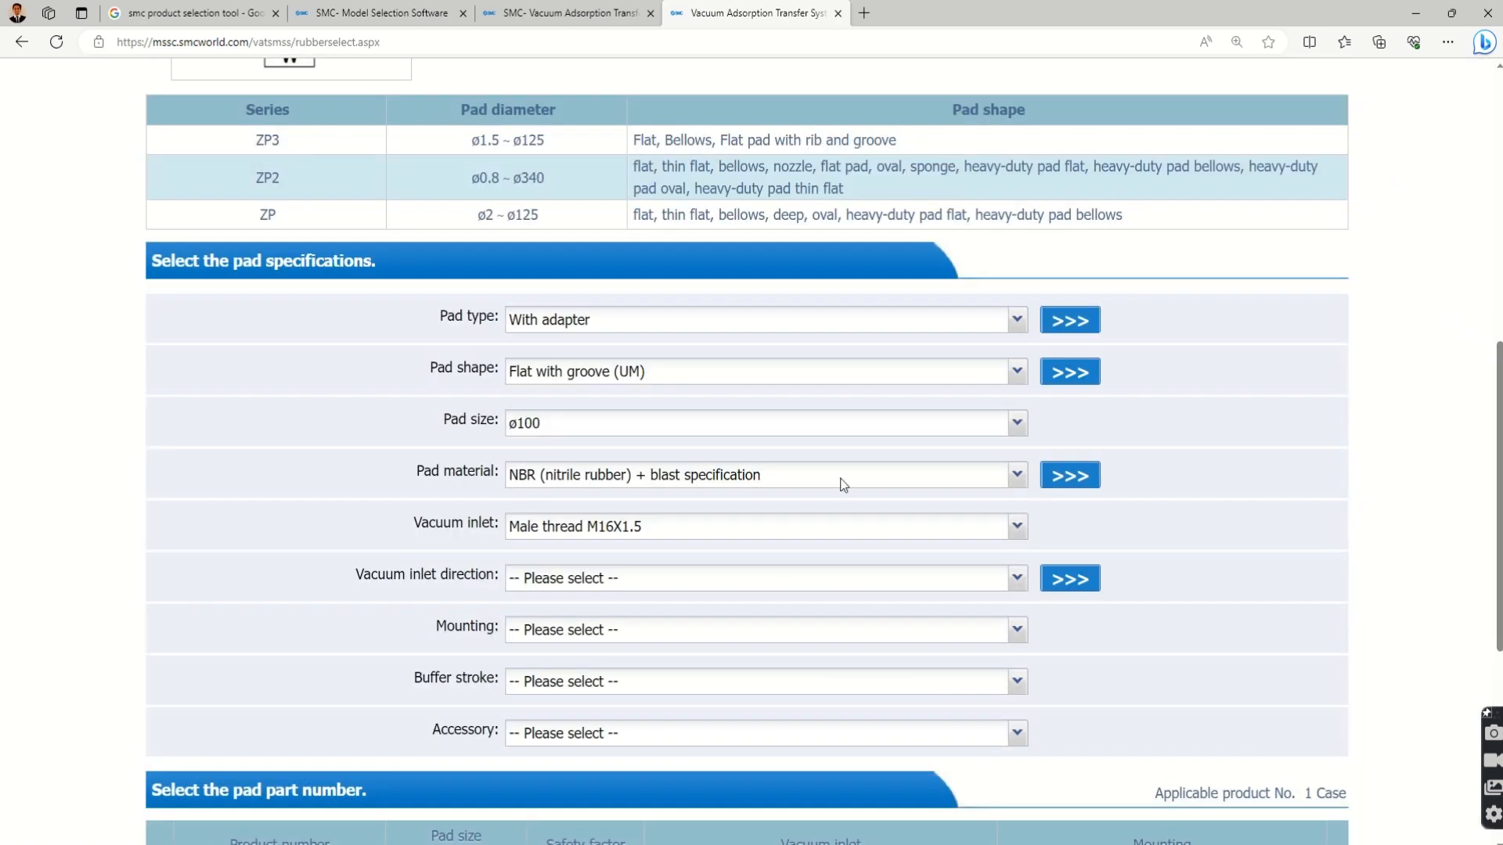
{"action": "left_click", "coordinate": [657, 580]}
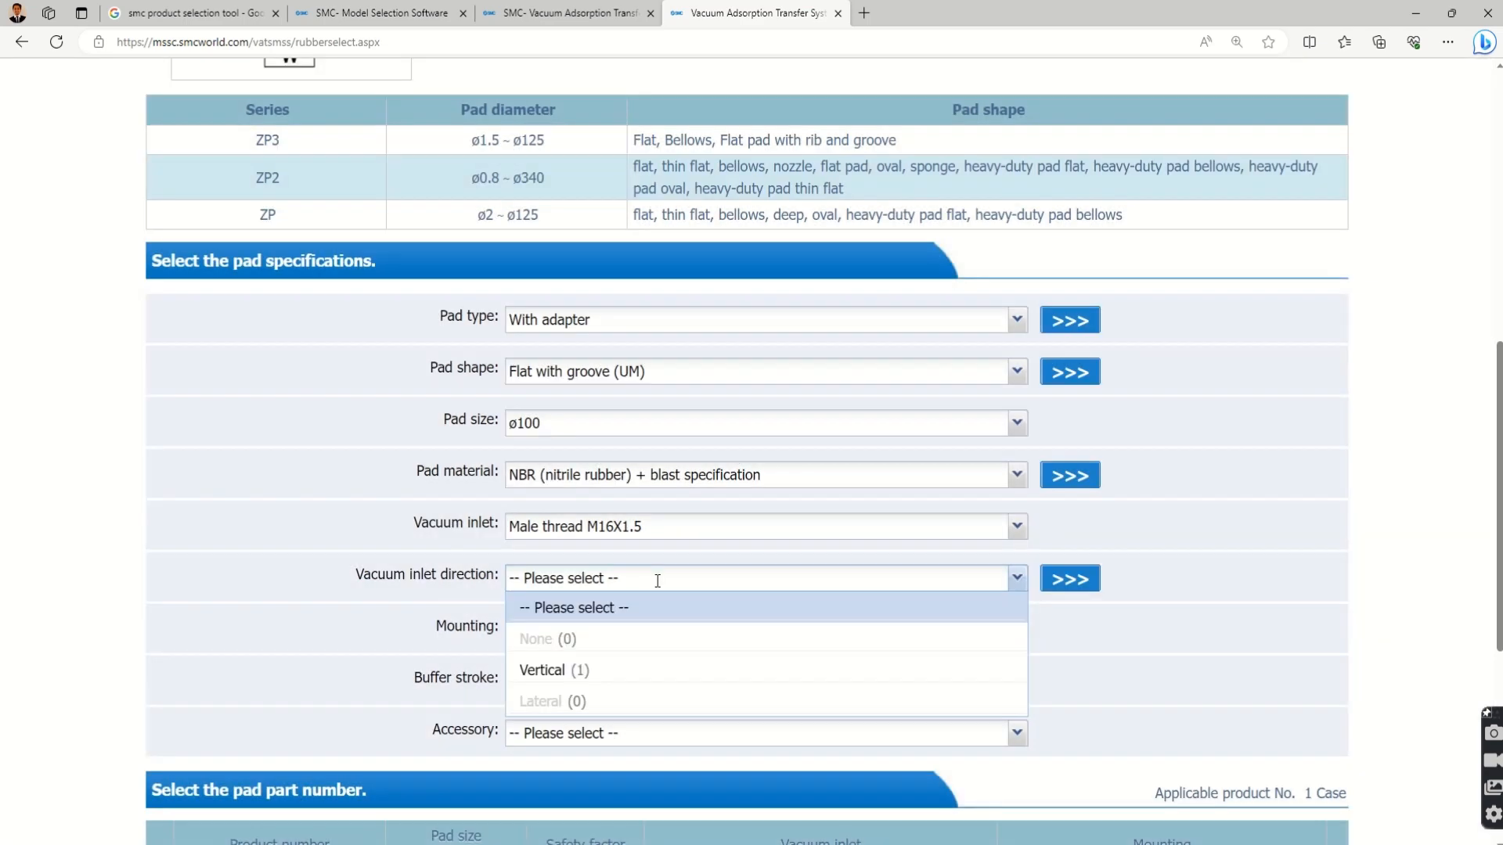
{"action": "scroll", "coordinate": [704, 618], "scroll_direction": "down", "scroll_amount": 1}
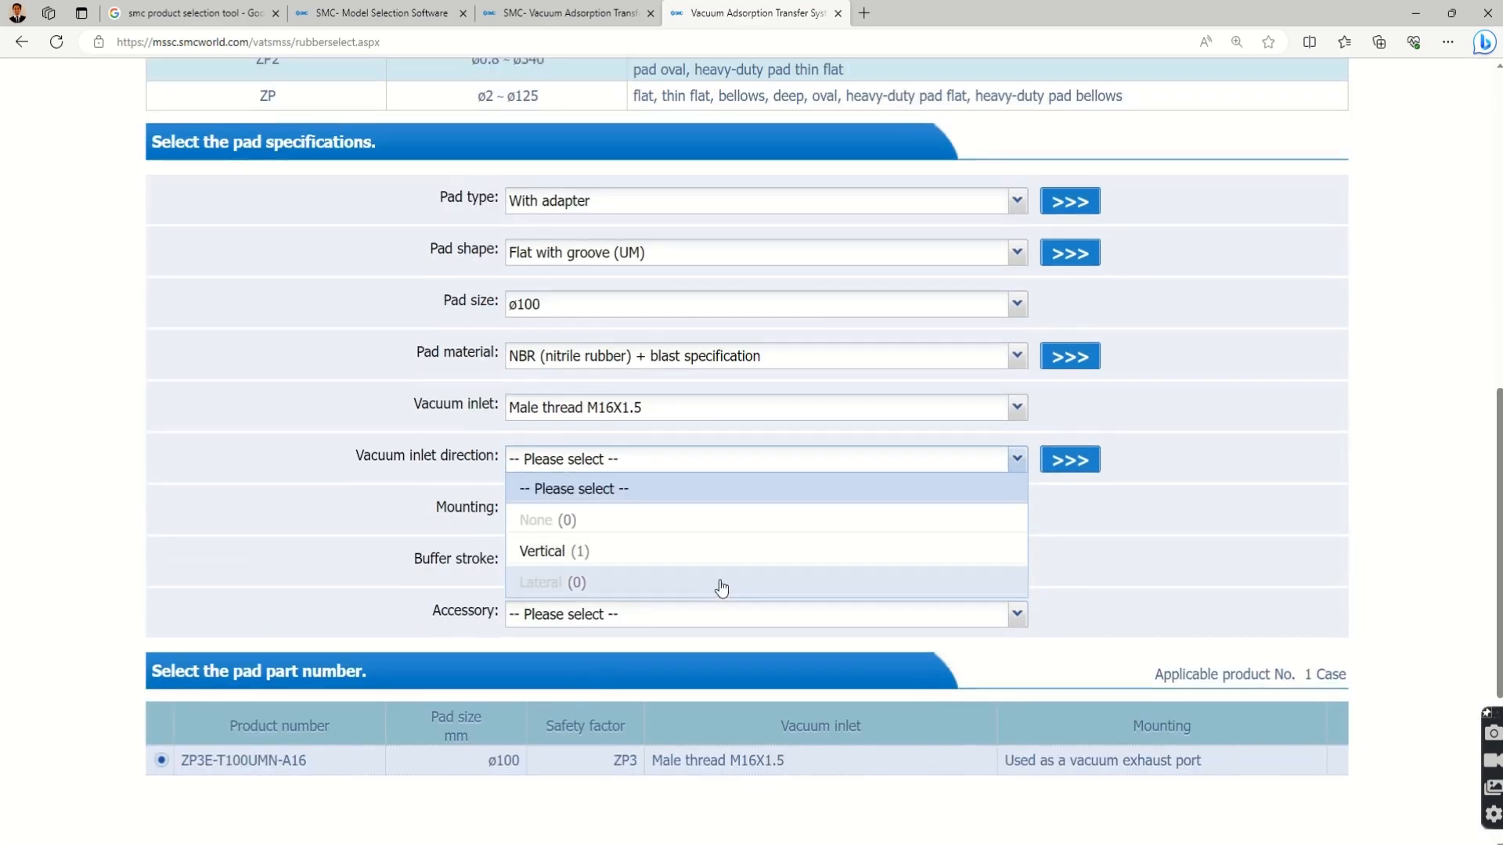
{"action": "left_click", "coordinate": [548, 551]}
Step: Set the pad mounting to Used as a vacuum exhaust port and check the buffer stroke options without choosing one
{"action": "left_click", "coordinate": [632, 507]}
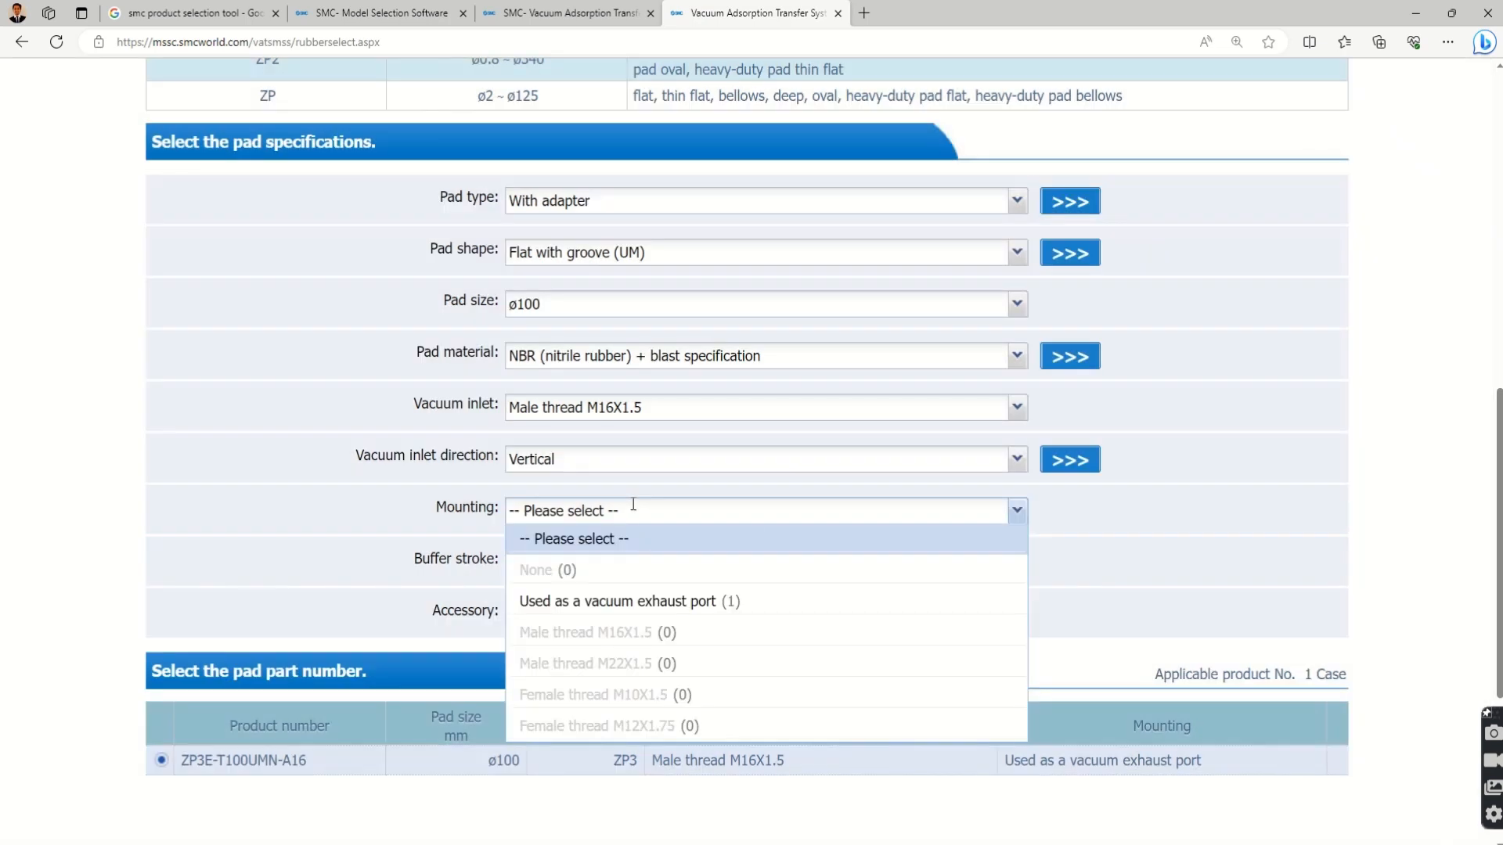
{"action": "left_click", "coordinate": [624, 601]}
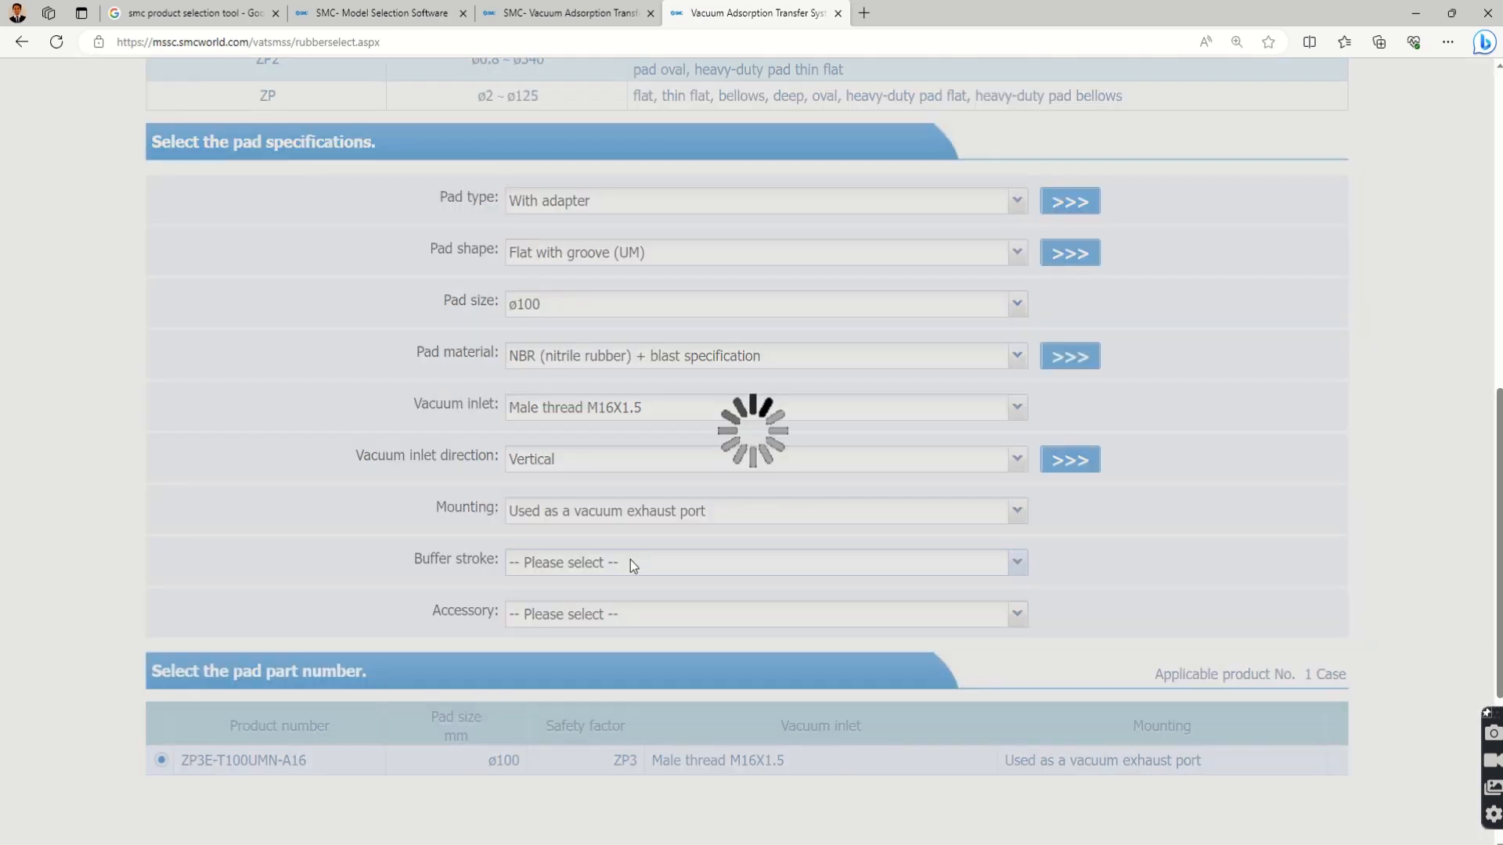
{"action": "left_click", "coordinate": [630, 560]}
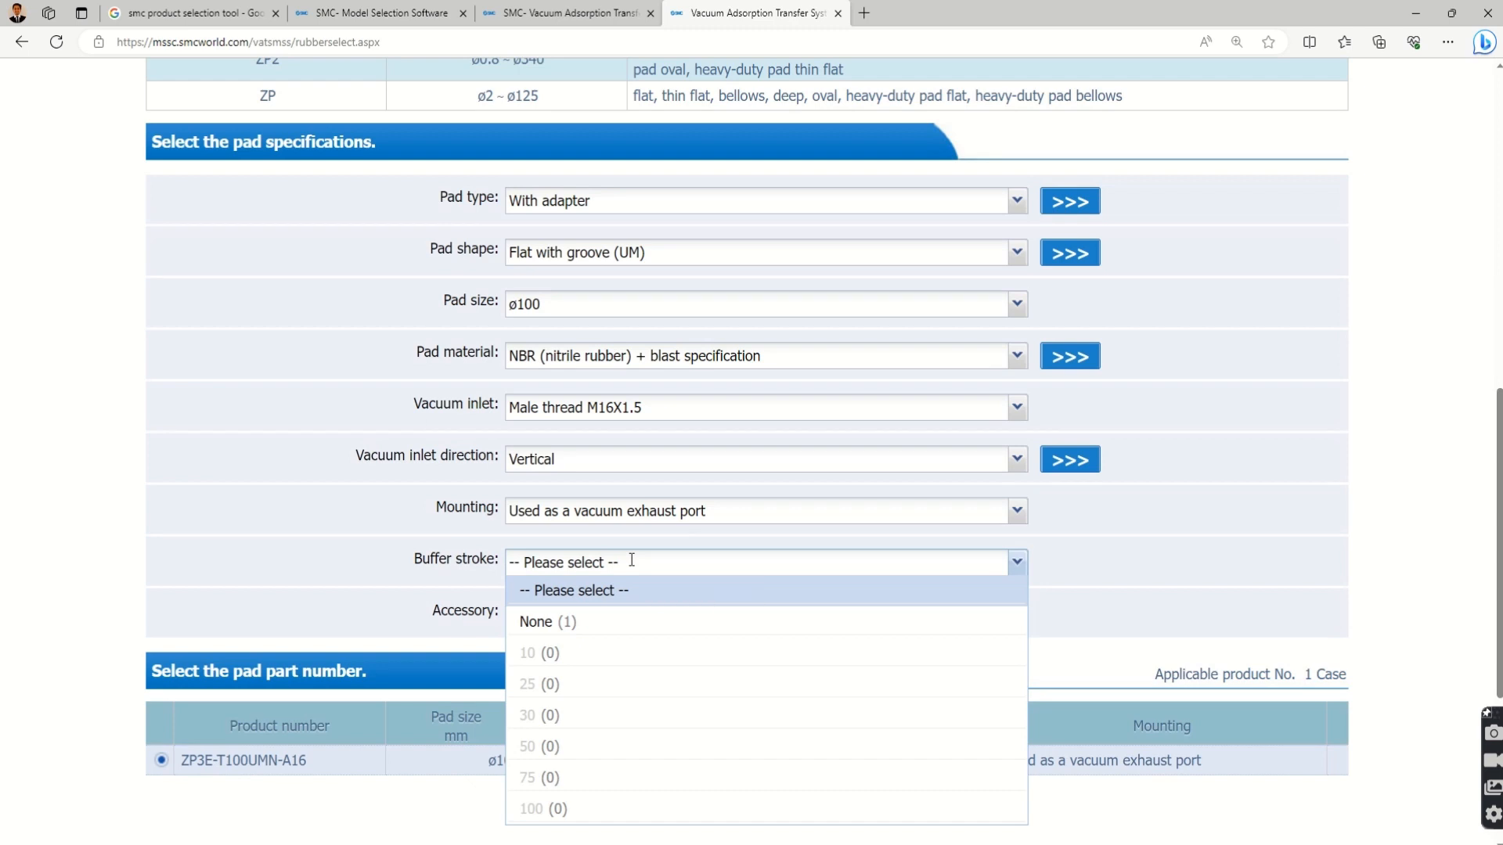
{"action": "left_click", "coordinate": [631, 561]}
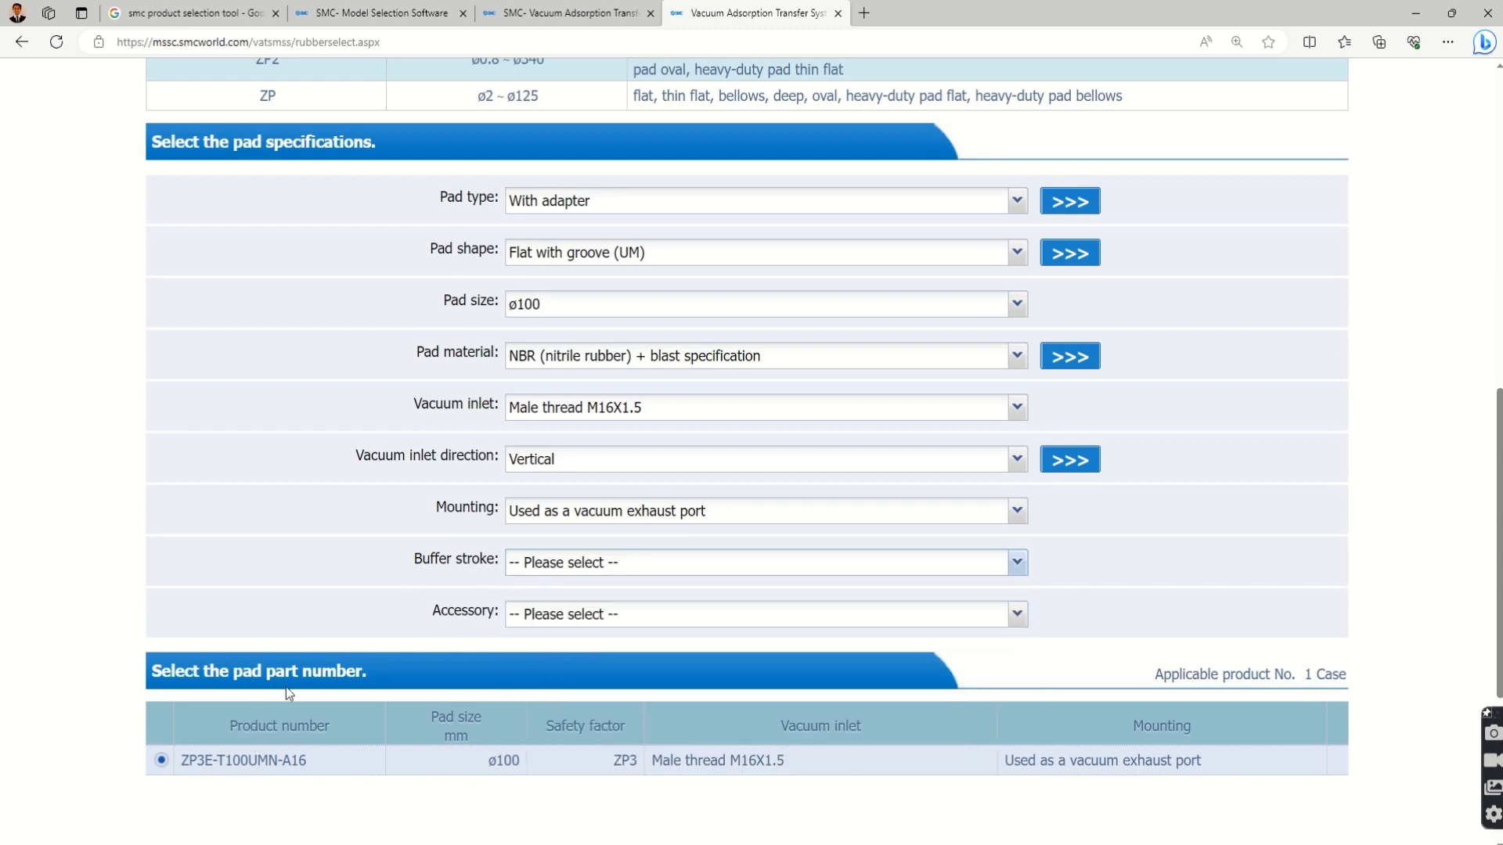
Step: Accept pad part number ZP3E-T100UMN-A16 and continue to the tube selection stage
{"action": "scroll", "coordinate": [216, 578], "scroll_direction": "down", "scroll_amount": 2}
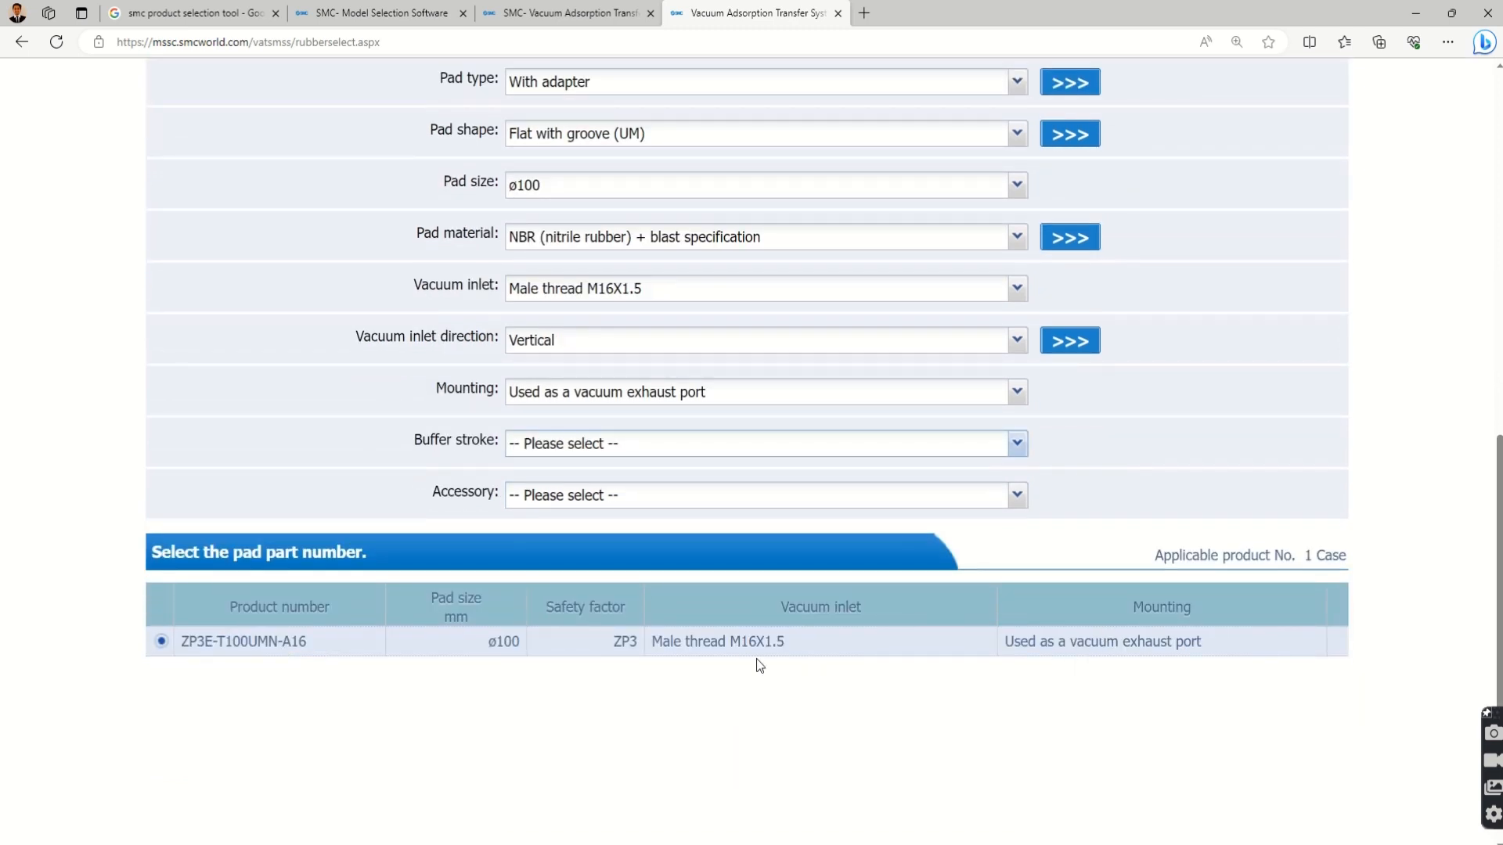
{"action": "scroll", "coordinate": [663, 677], "scroll_direction": "down", "scroll_amount": 3}
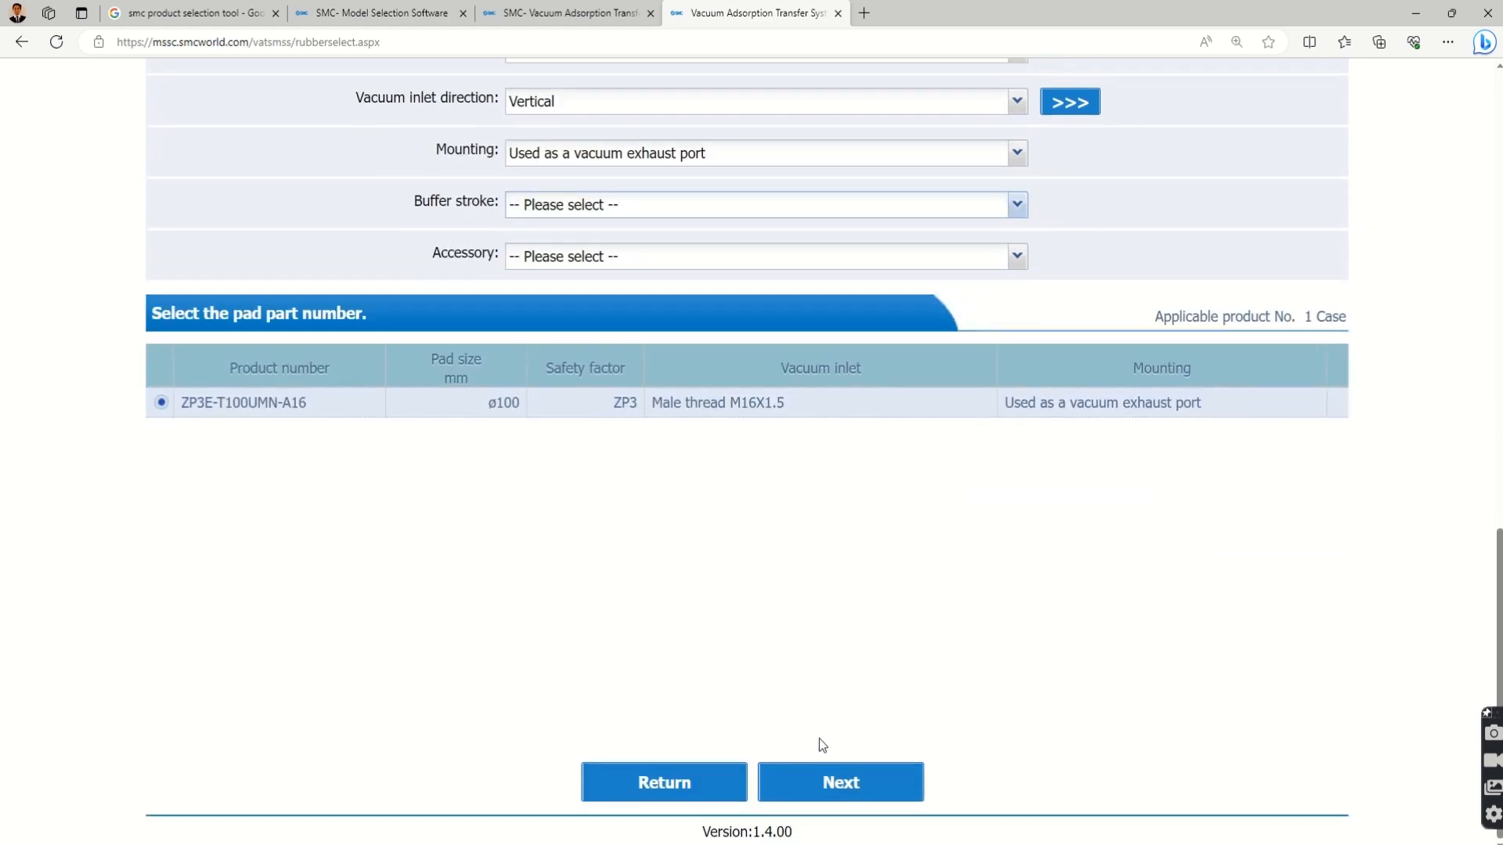
{"action": "left_click", "coordinate": [822, 783]}
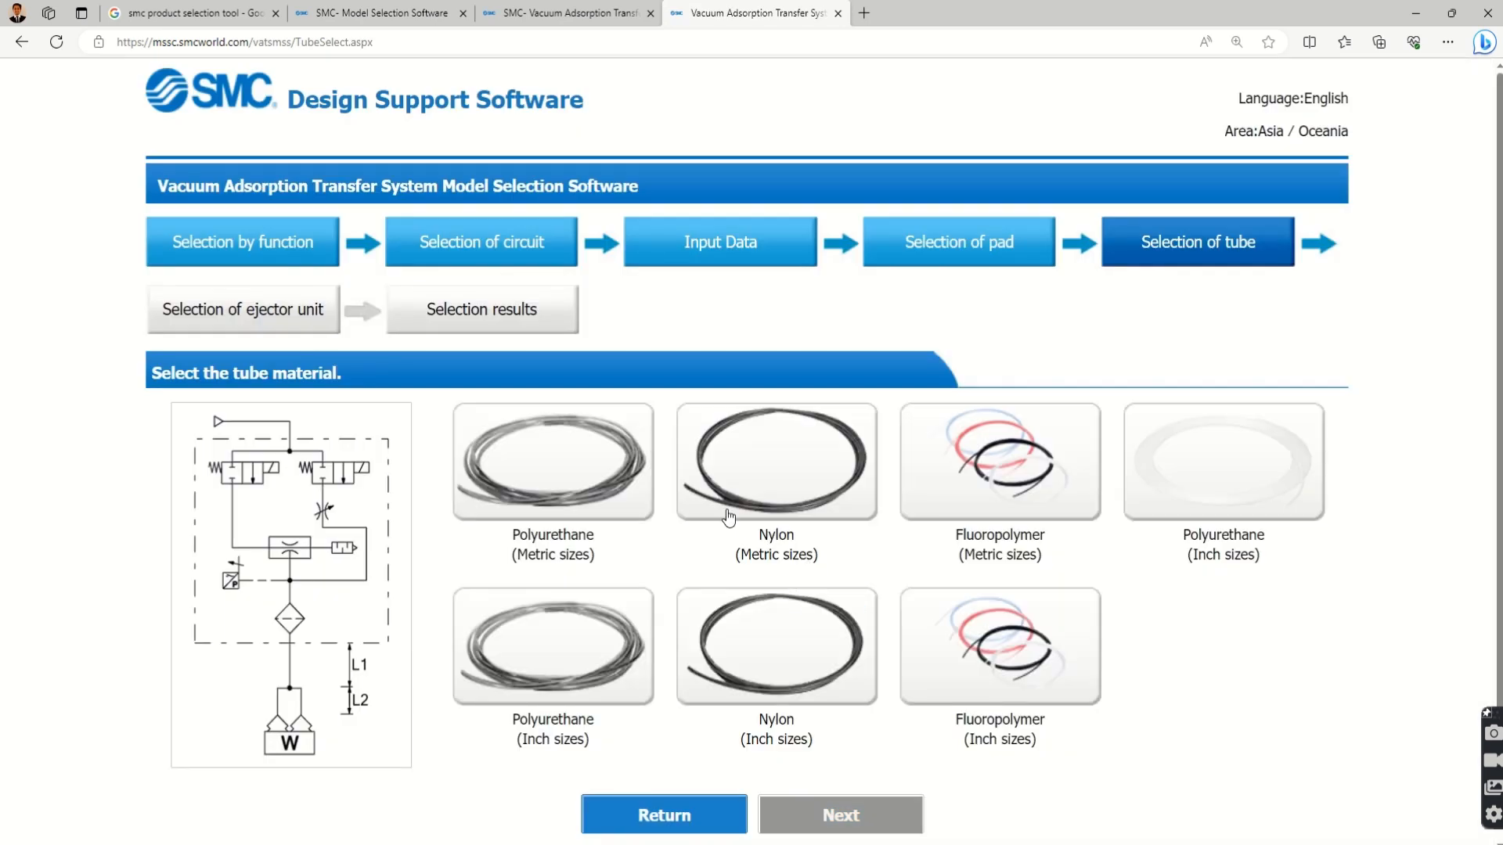
Step: Choose Polyurethane (Metric sizes) as the tube material, keeping Polyurethane Tubing (TU) as the tube series
{"action": "scroll", "coordinate": [603, 532], "scroll_direction": "down", "scroll_amount": 1}
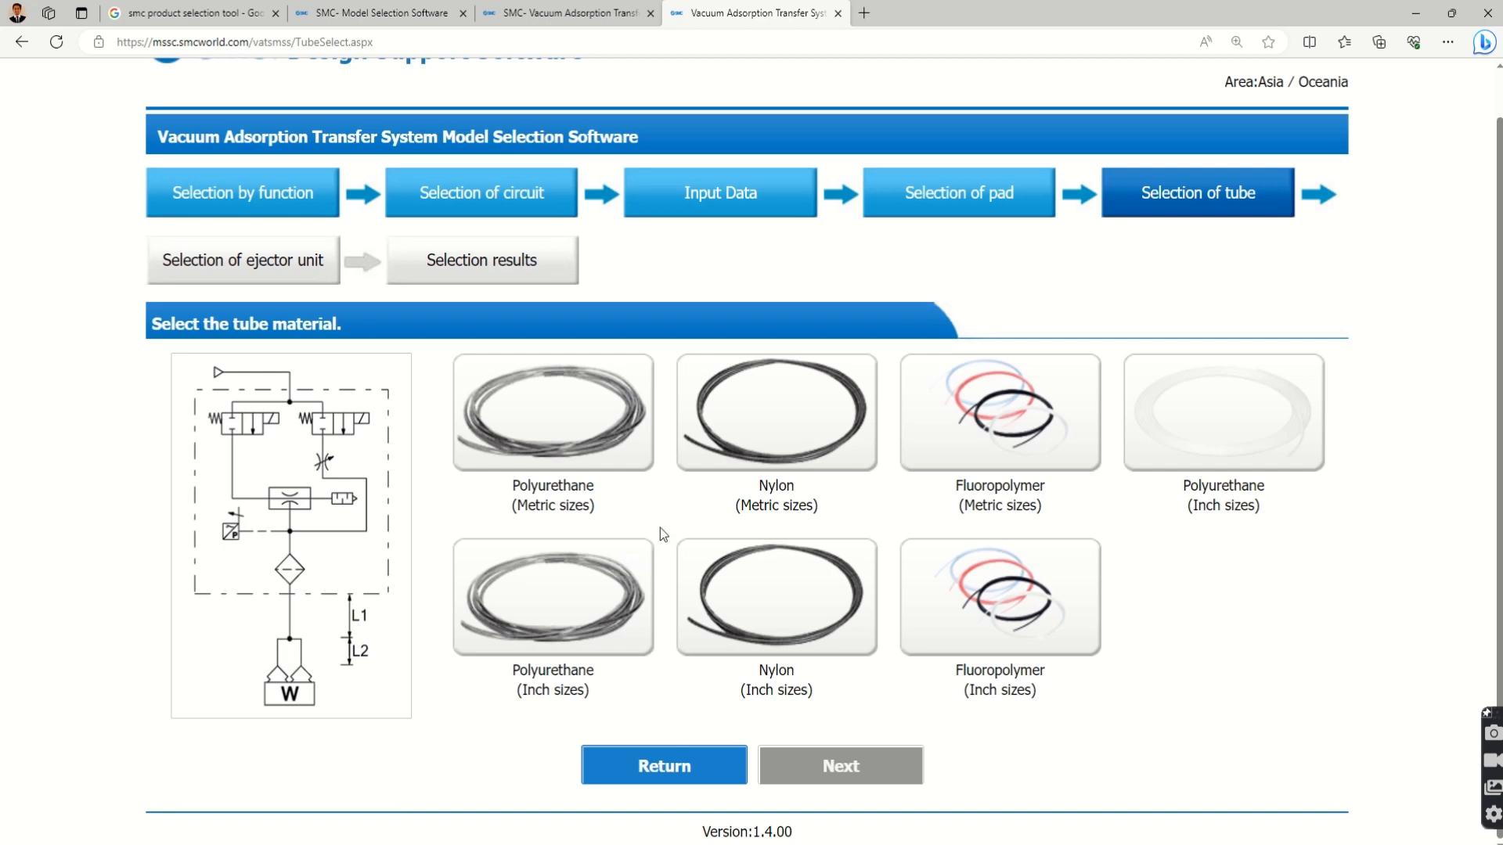
{"action": "left_click", "coordinate": [618, 372]}
{"action": "scroll", "coordinate": [859, 673], "scroll_direction": "down", "scroll_amount": 2}
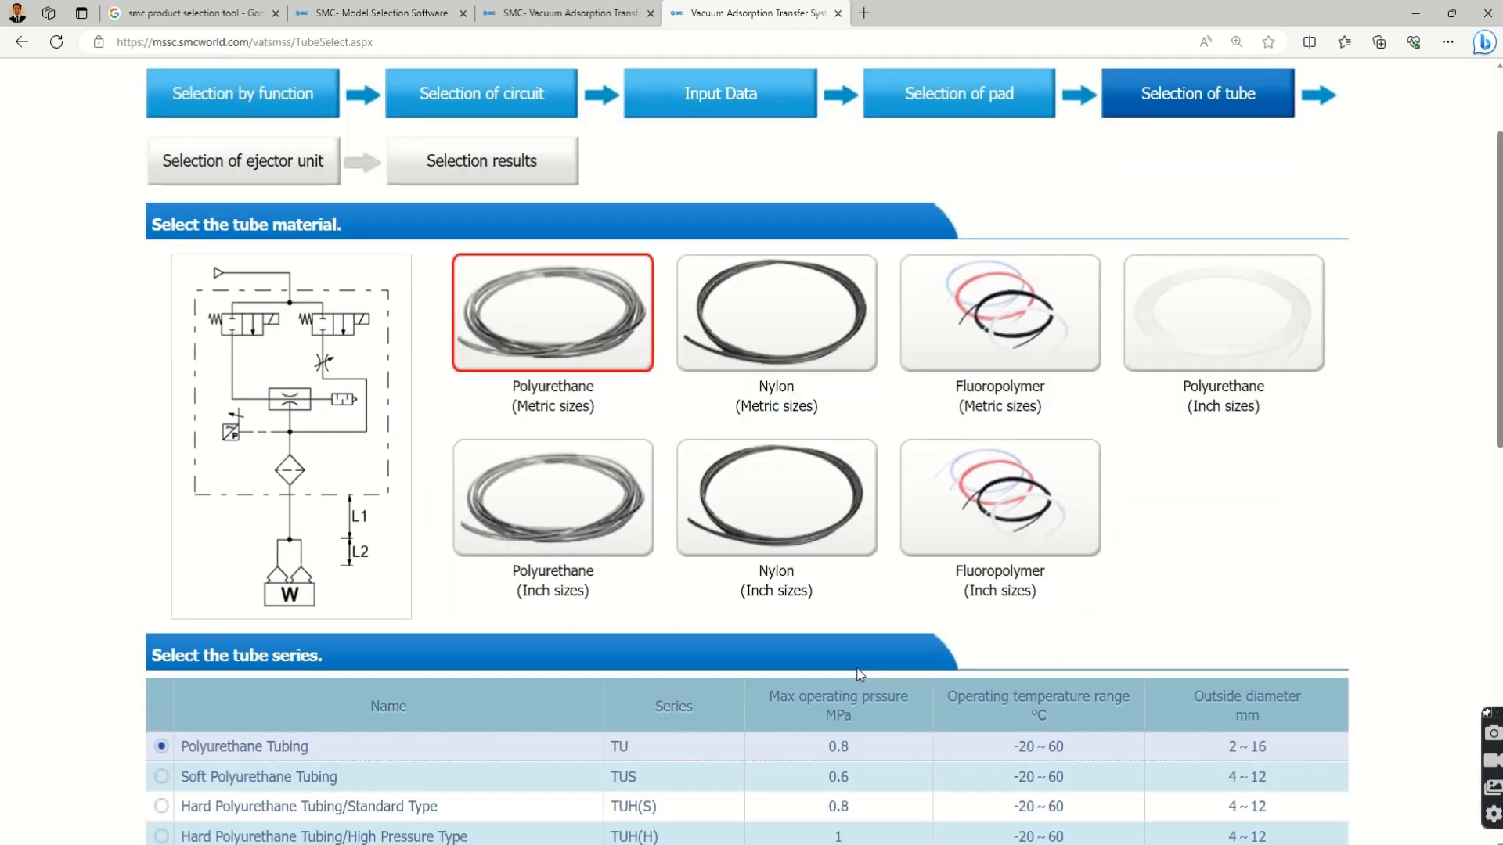
{"action": "scroll", "coordinate": [859, 673], "scroll_direction": "down", "scroll_amount": 5}
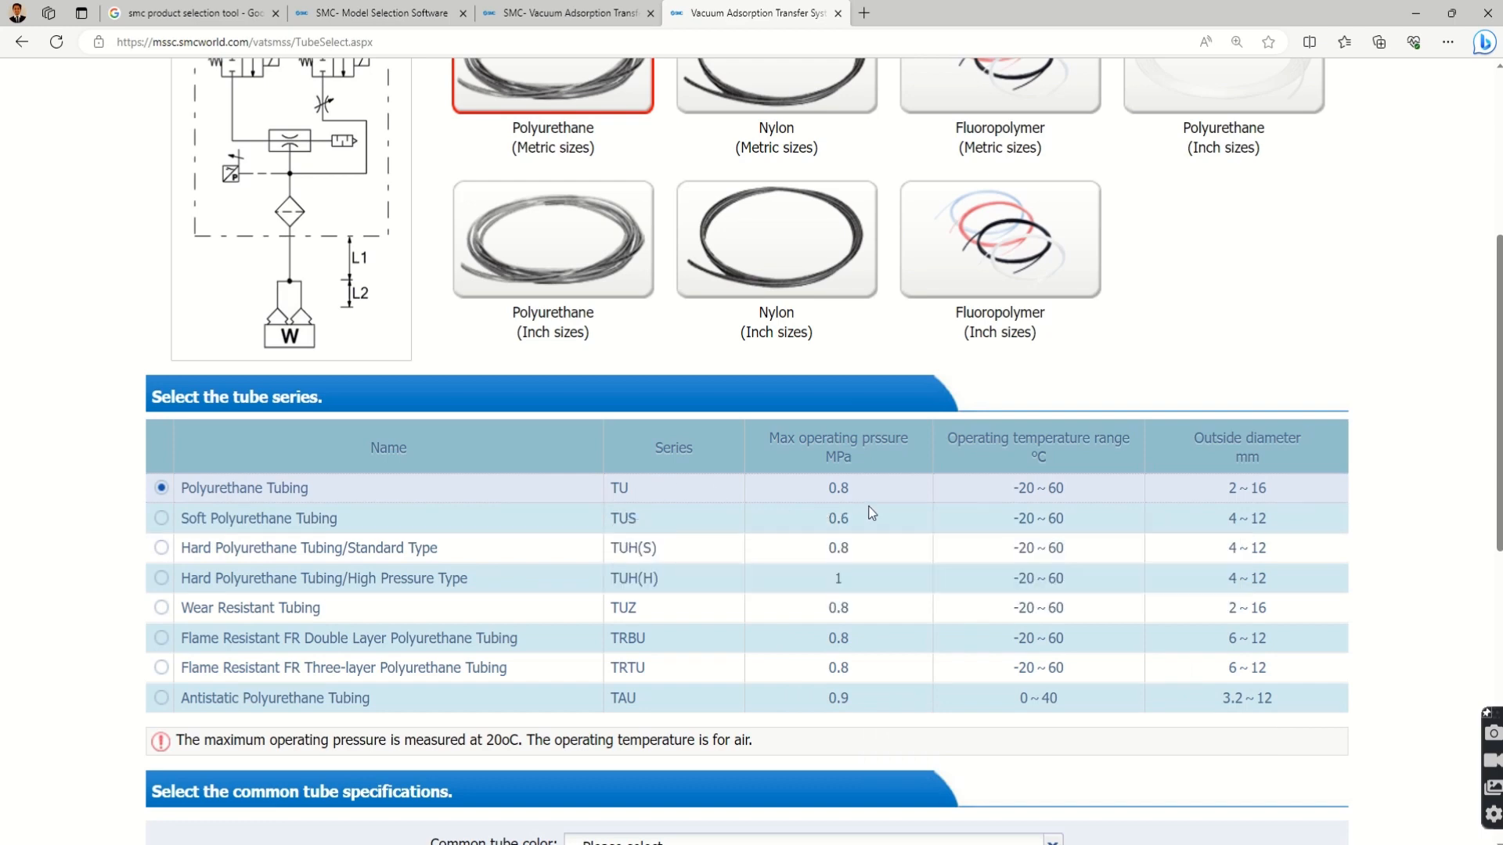
{"action": "scroll", "coordinate": [744, 589], "scroll_direction": "down", "scroll_amount": 3}
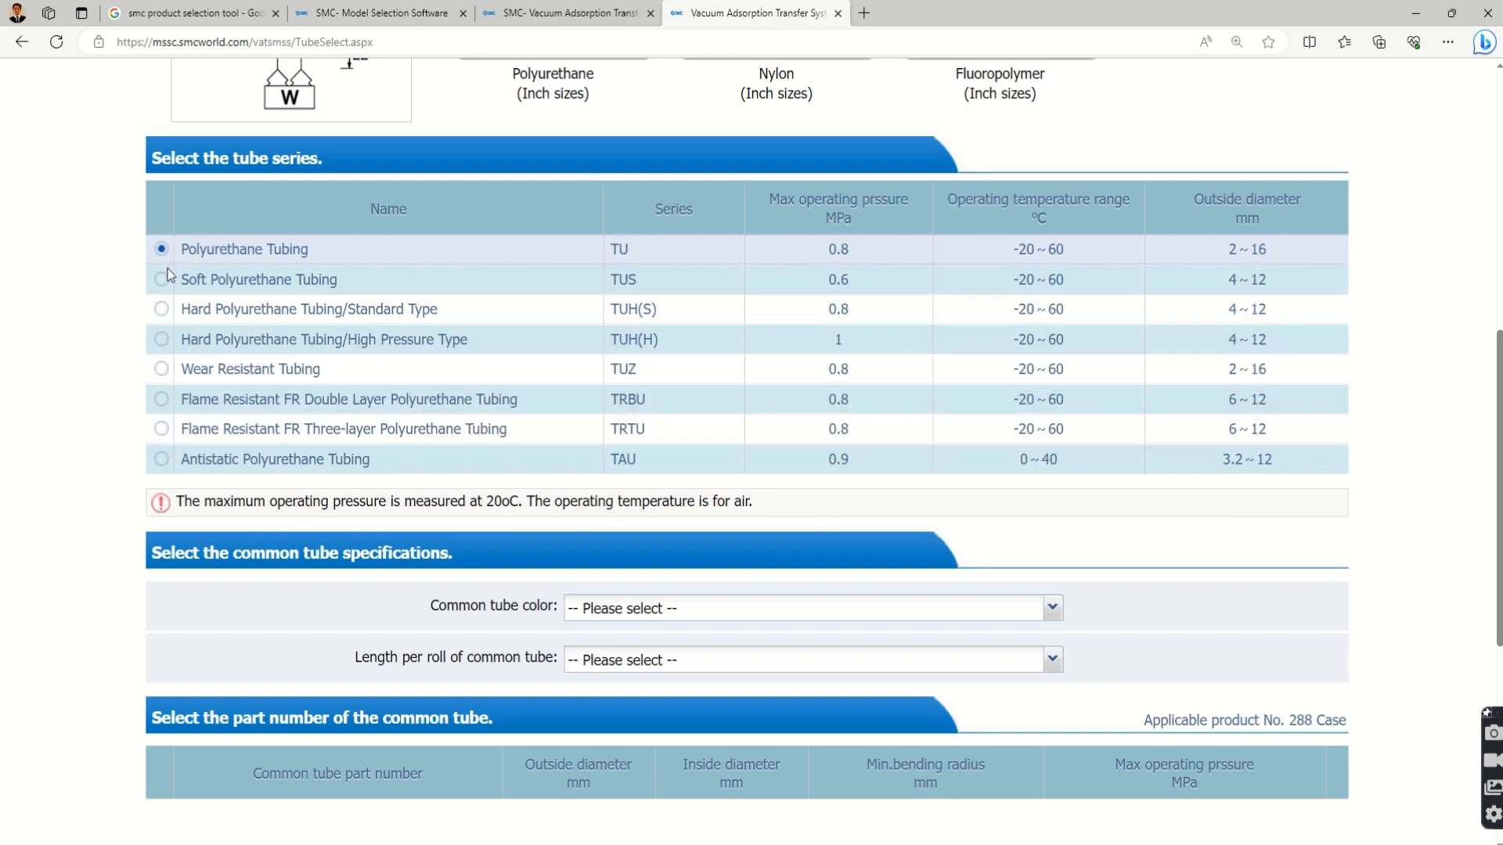
{"action": "scroll", "coordinate": [509, 606], "scroll_direction": "down", "scroll_amount": 2}
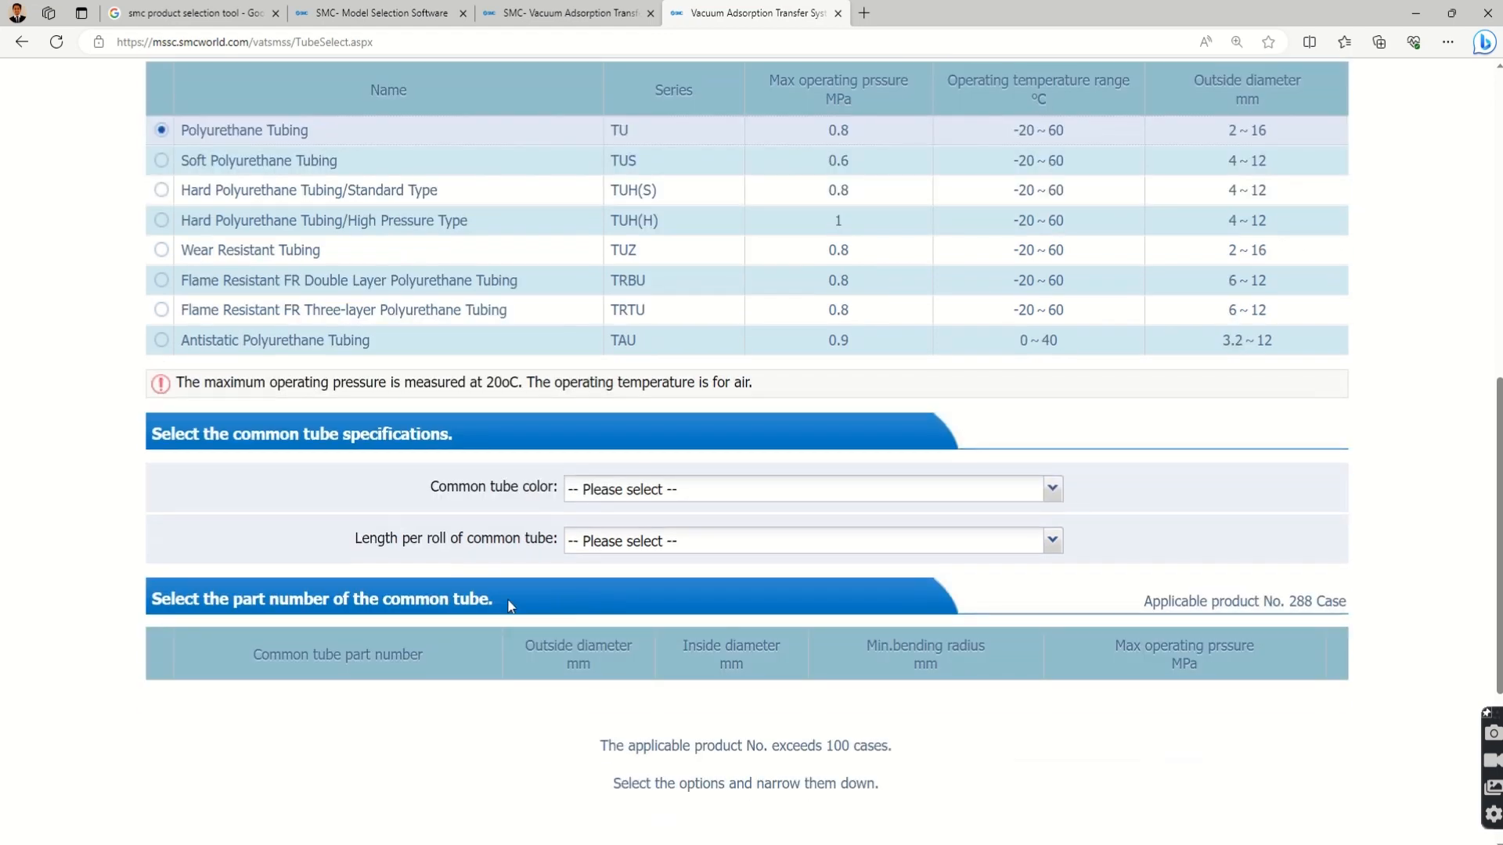
Step: Set the common tube color to Solid blue and its length per roll to 20 m roll
{"action": "left_click", "coordinate": [599, 493]}
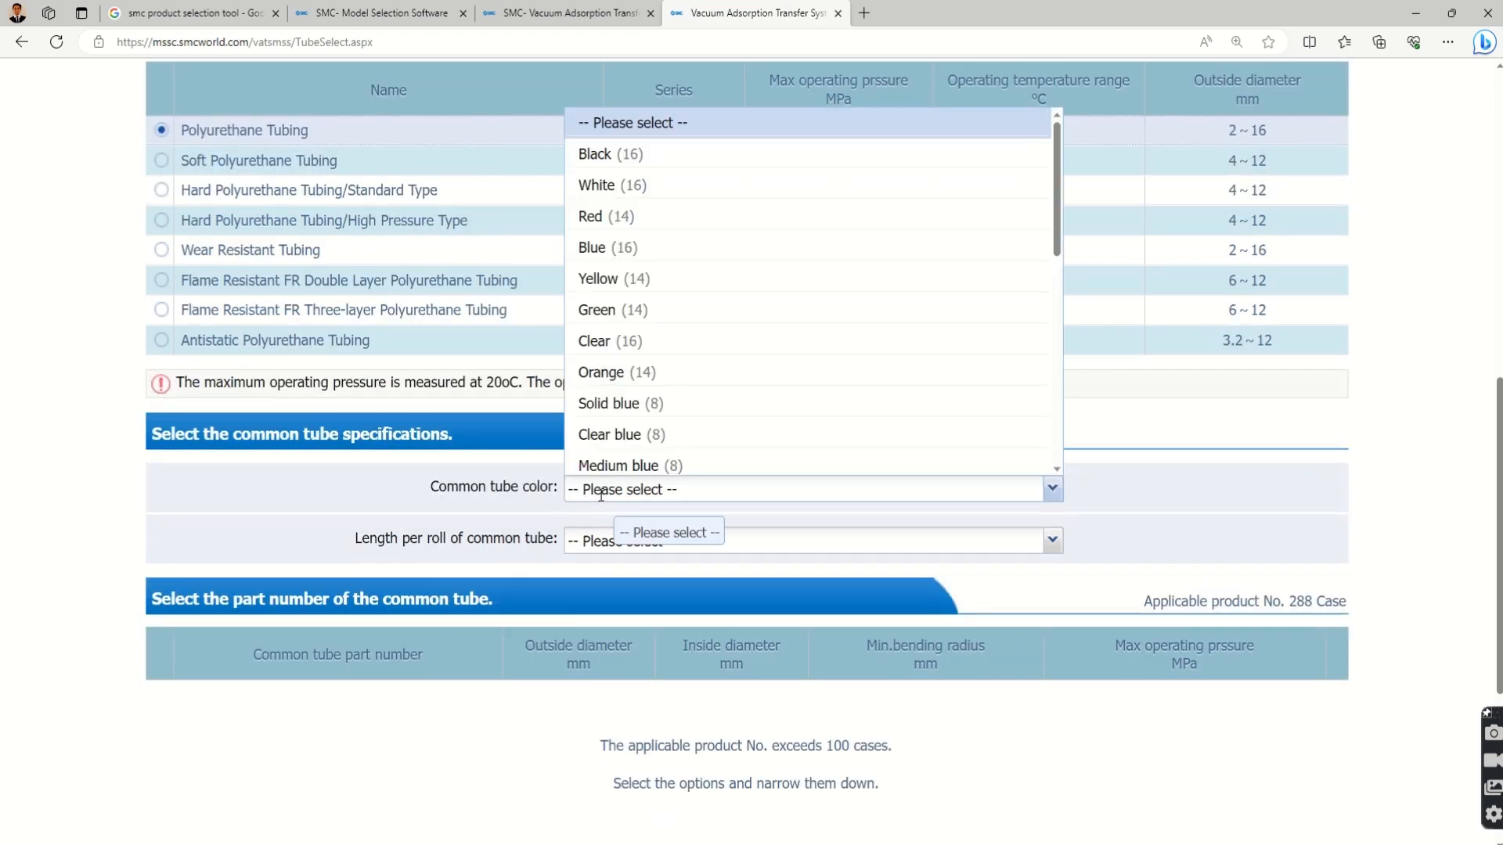
{"action": "left_click", "coordinate": [604, 405]}
{"action": "left_click", "coordinate": [620, 543]}
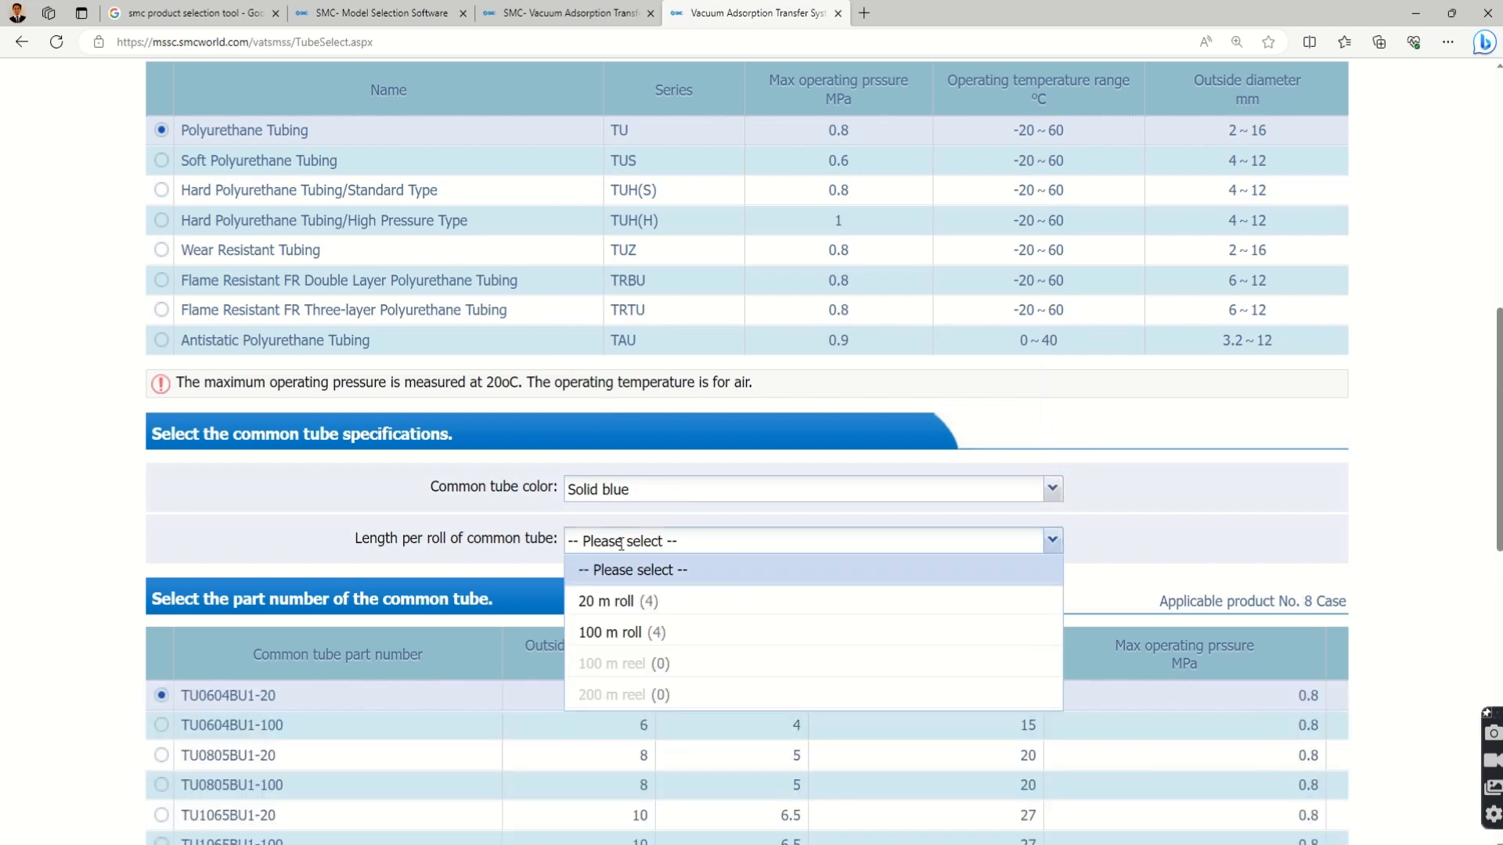
{"action": "left_click", "coordinate": [610, 601]}
Step: Set the branch tube color to Blue and its length per roll to 20 m roll
{"action": "scroll", "coordinate": [636, 569], "scroll_direction": "down", "scroll_amount": 6}
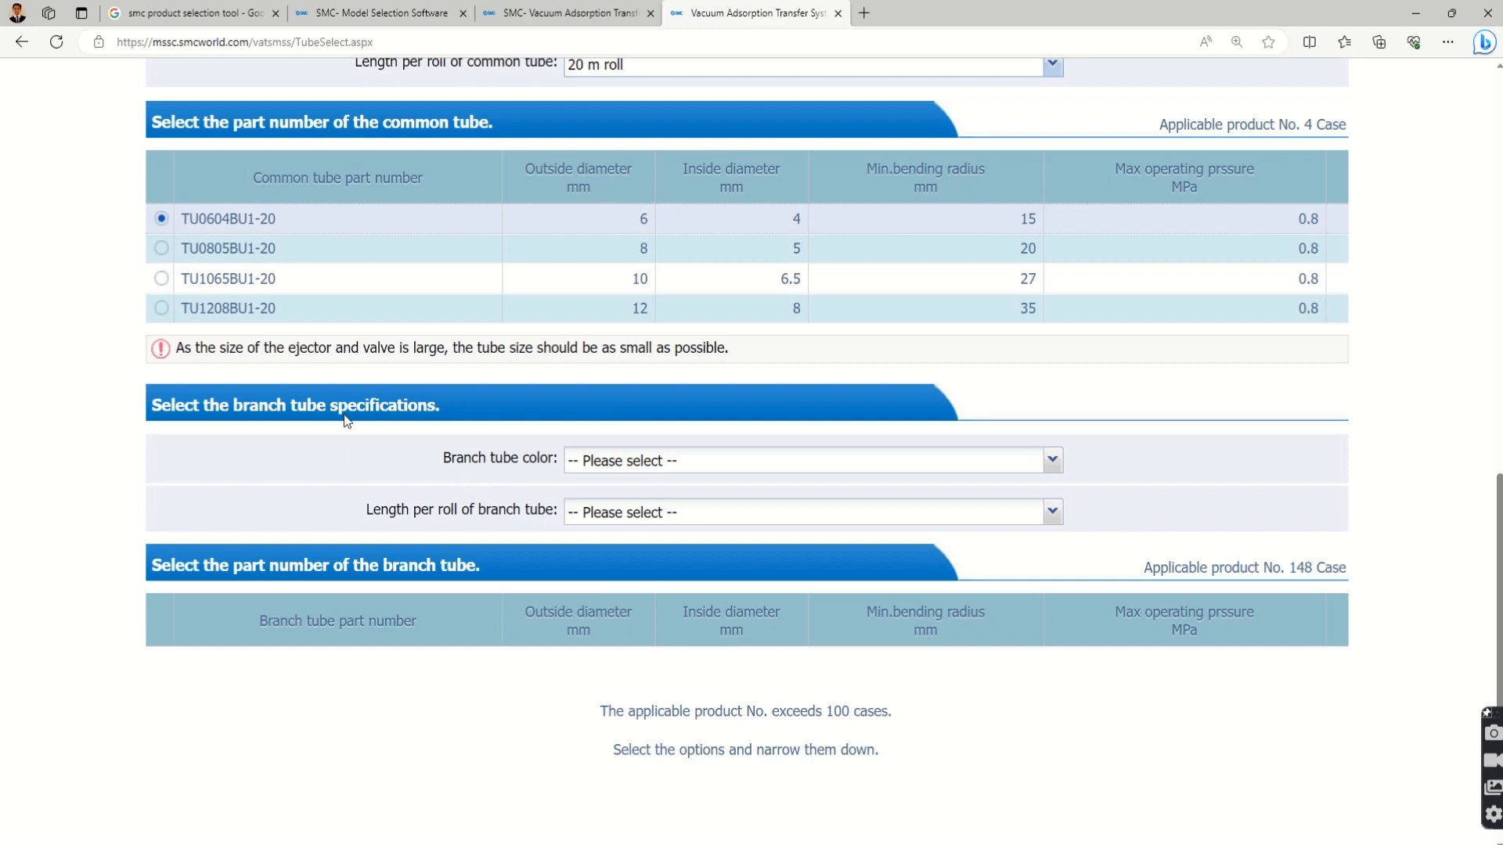
{"action": "scroll", "coordinate": [692, 479], "scroll_direction": "down", "scroll_amount": 4}
{"action": "scroll", "coordinate": [641, 556], "scroll_direction": "up", "scroll_amount": 3}
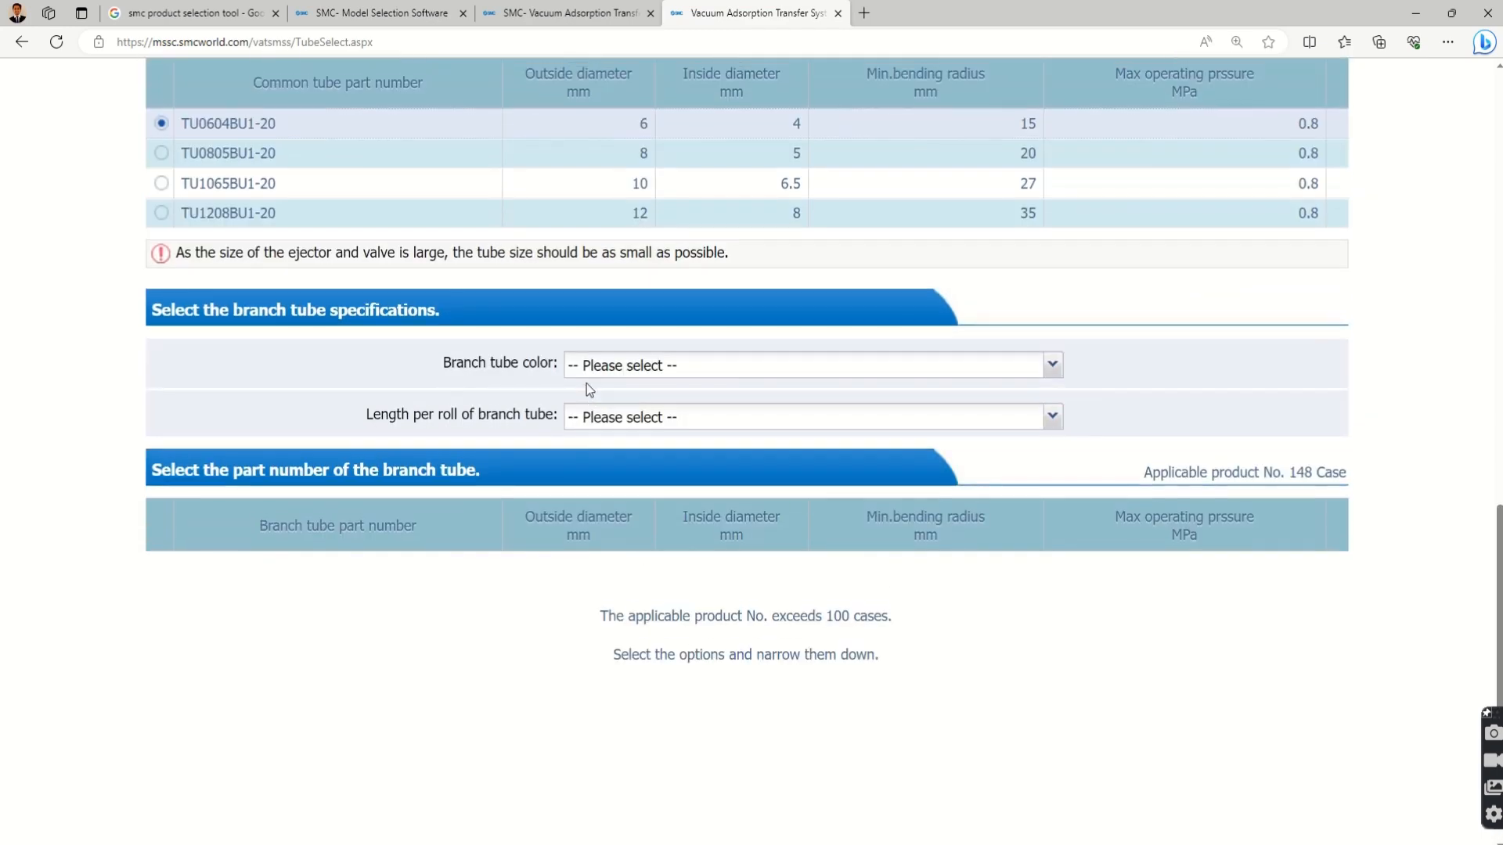
{"action": "left_click", "coordinate": [601, 367]}
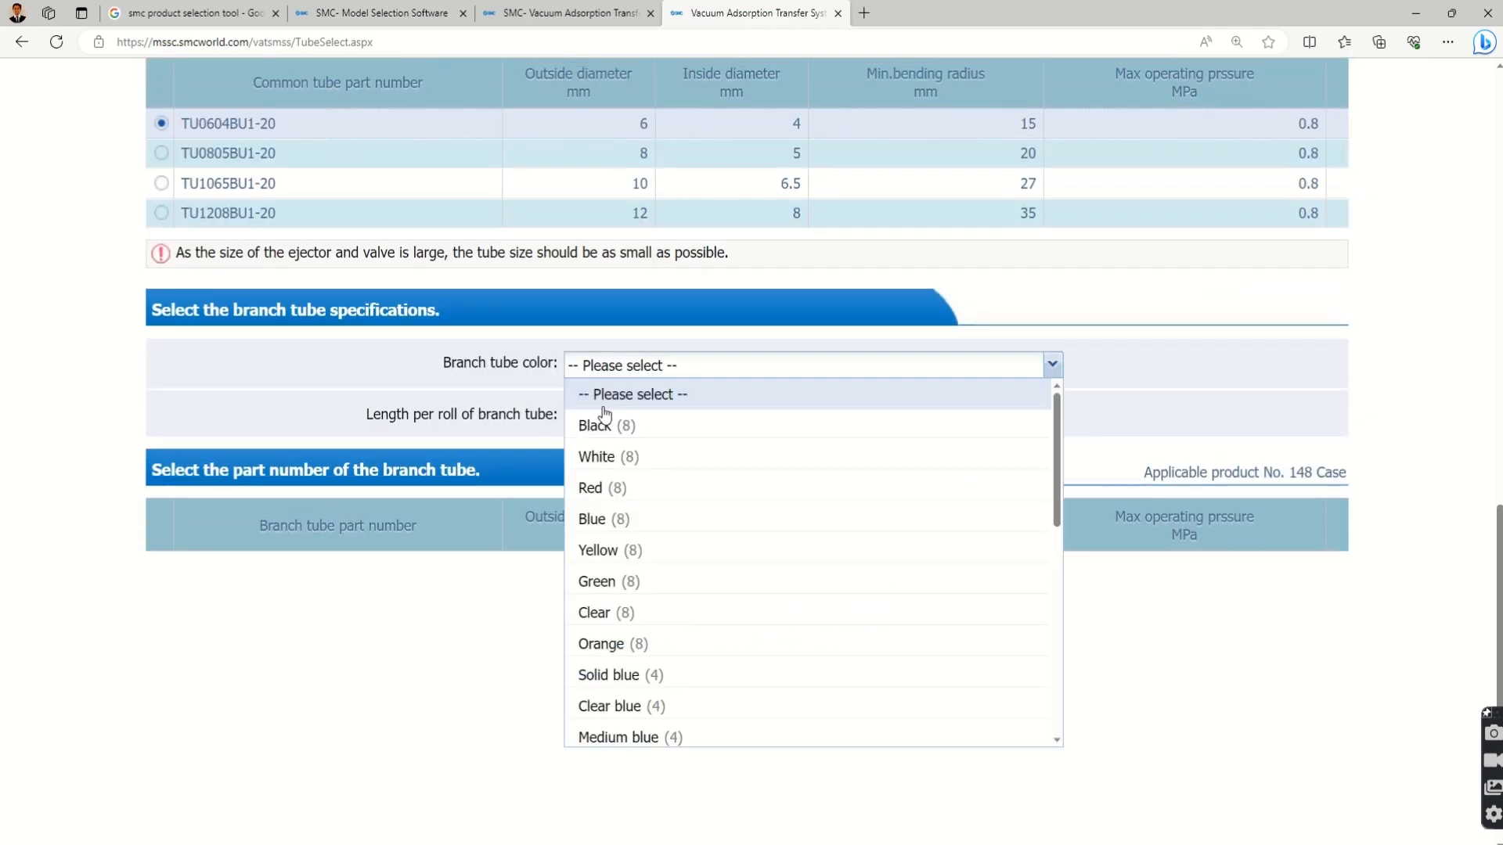
{"action": "left_click", "coordinate": [613, 520]}
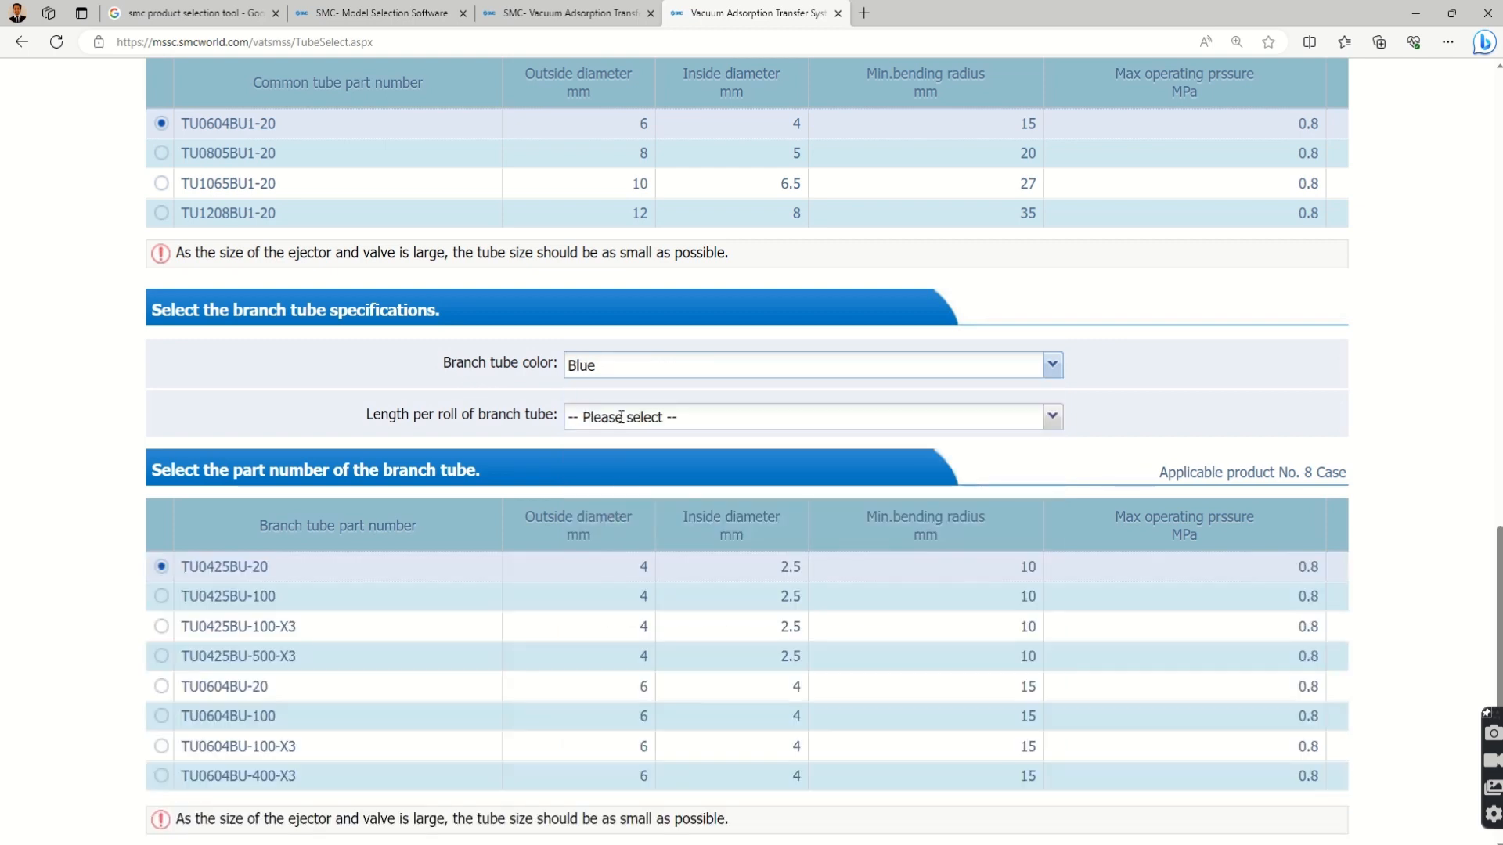
{"action": "left_click", "coordinate": [615, 417]}
{"action": "left_click", "coordinate": [618, 479]}
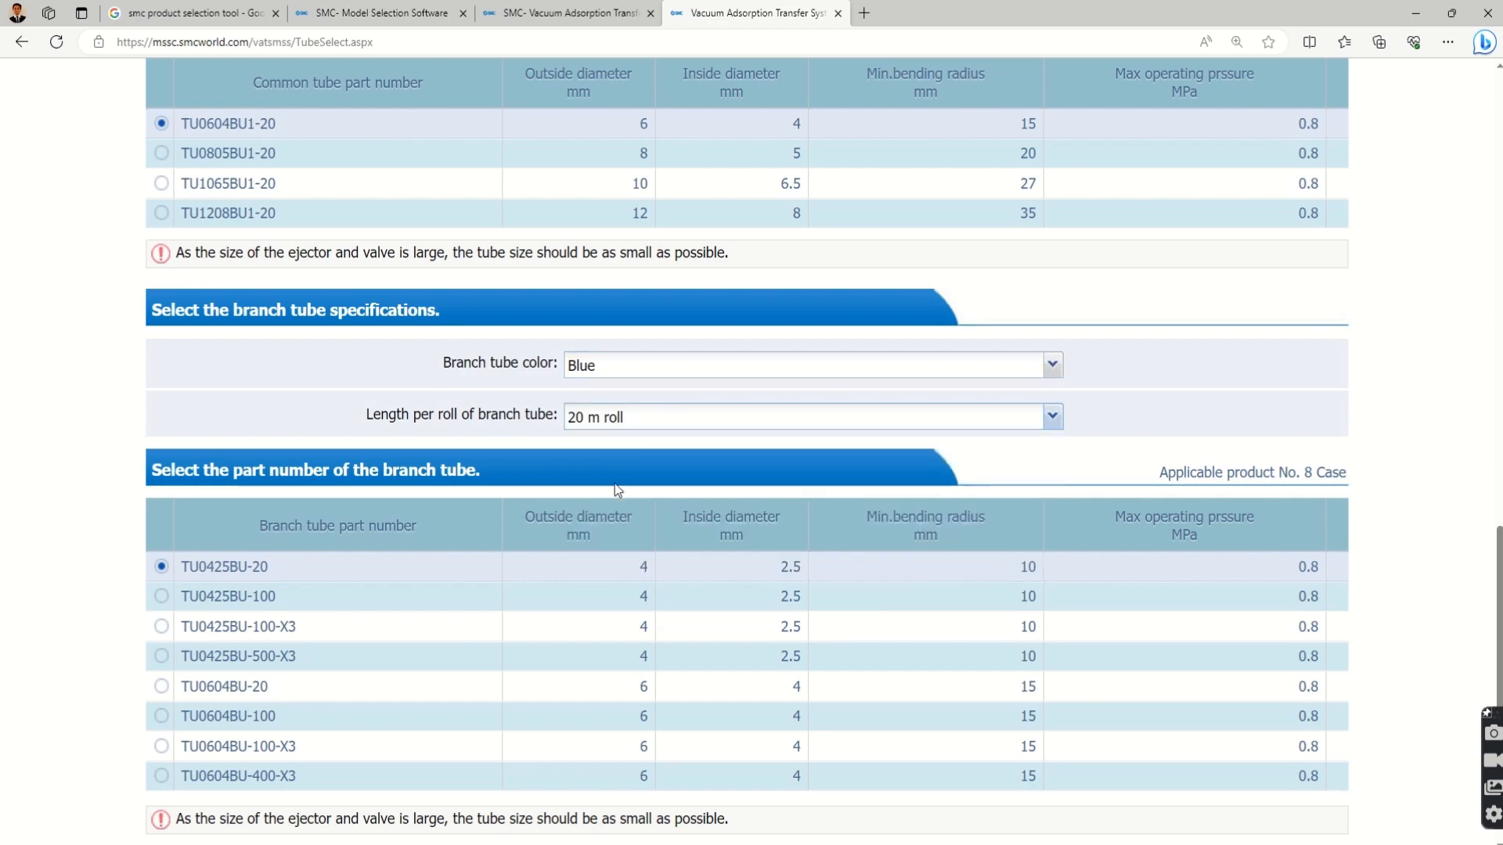
Step: Continue to the ejector unit selection and choose the ZK2[]A: Compact Vacuum Ejector series
{"action": "left_click", "coordinate": [862, 765]}
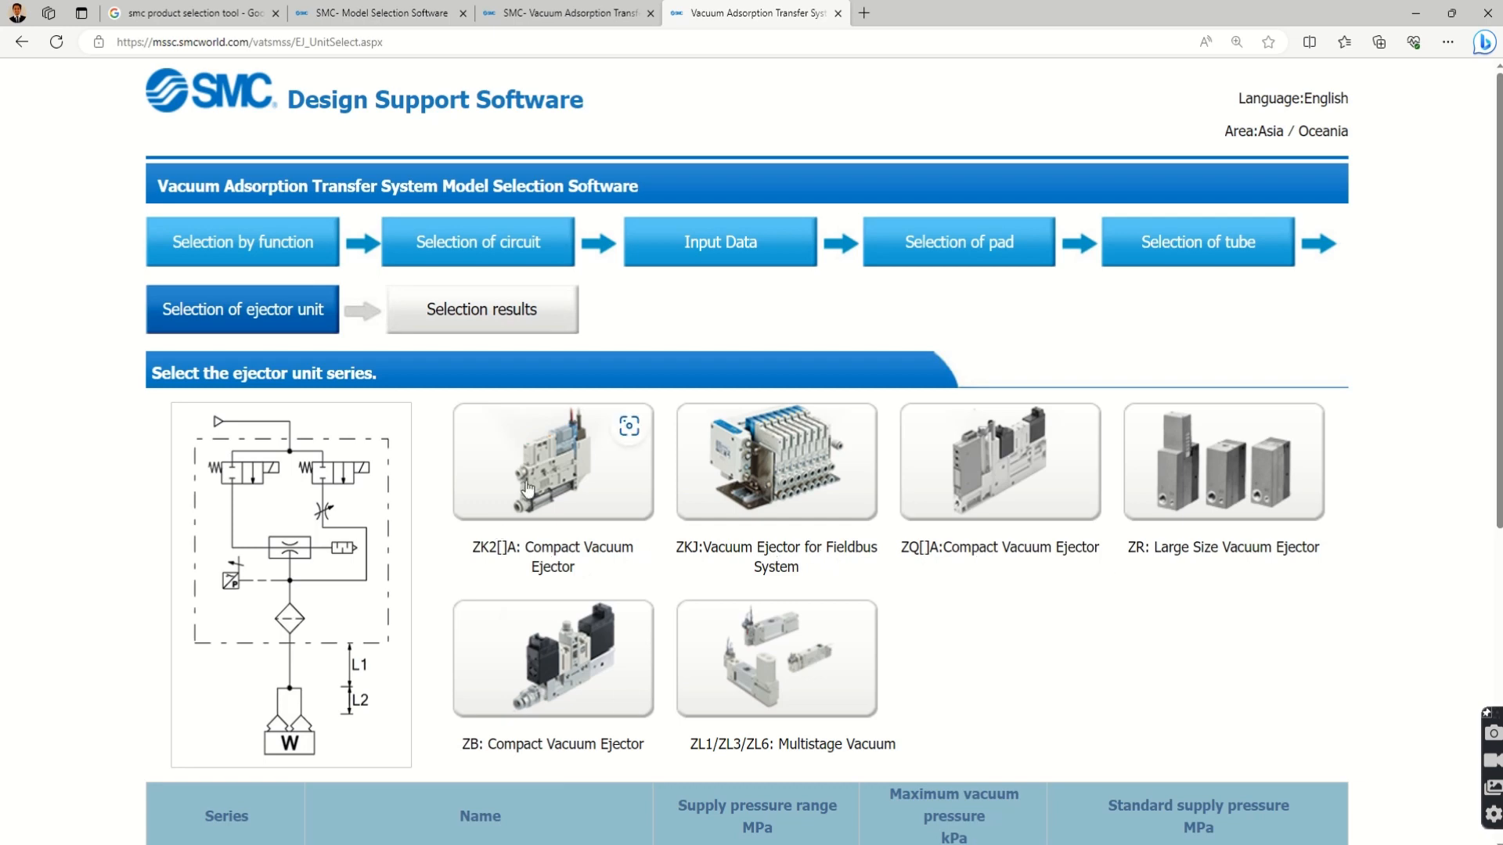
{"action": "scroll", "coordinate": [909, 600], "scroll_direction": "down", "scroll_amount": 3}
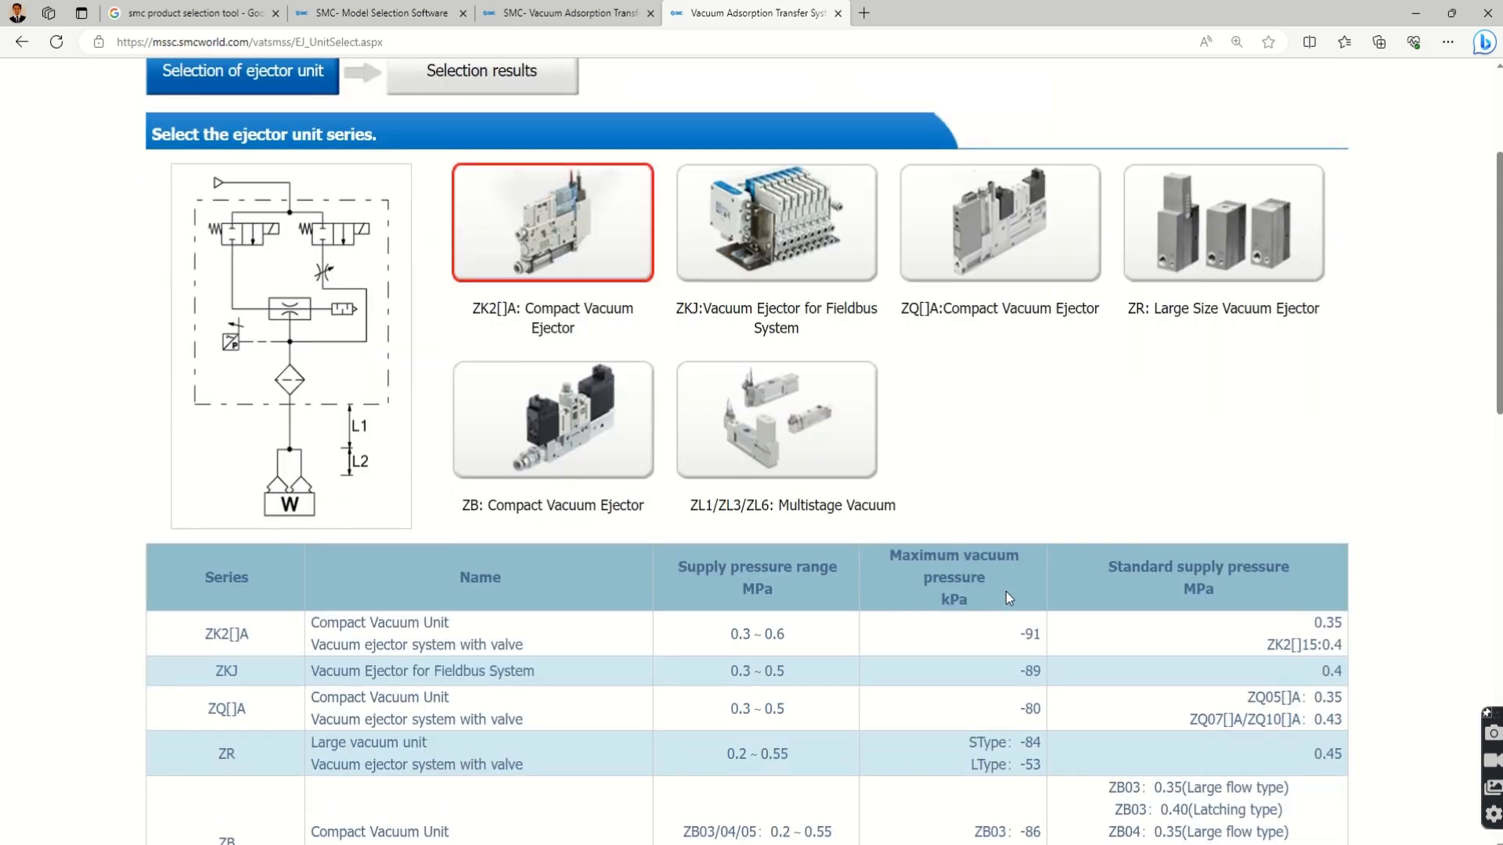
{"action": "scroll", "coordinate": [804, 576], "scroll_direction": "down", "scroll_amount": 3}
{"action": "scroll", "coordinate": [787, 583], "scroll_direction": "down", "scroll_amount": 3}
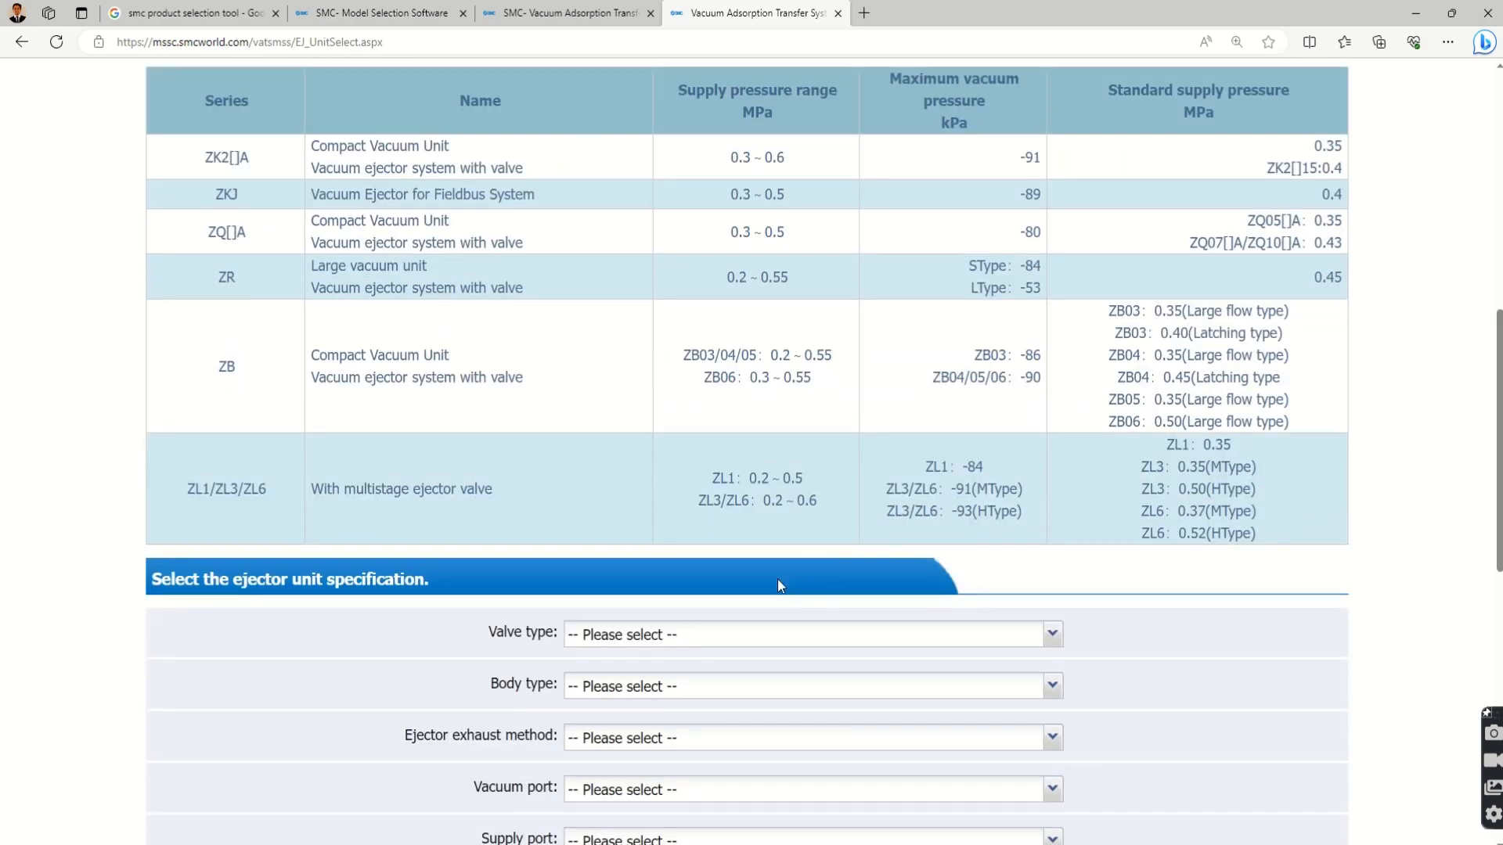
Step: Set the ejector unit's valve type to Solenoid valve N.C. for both supply and release, and the body type to Single unit
{"action": "scroll", "coordinate": [640, 607], "scroll_direction": "down", "scroll_amount": 3}
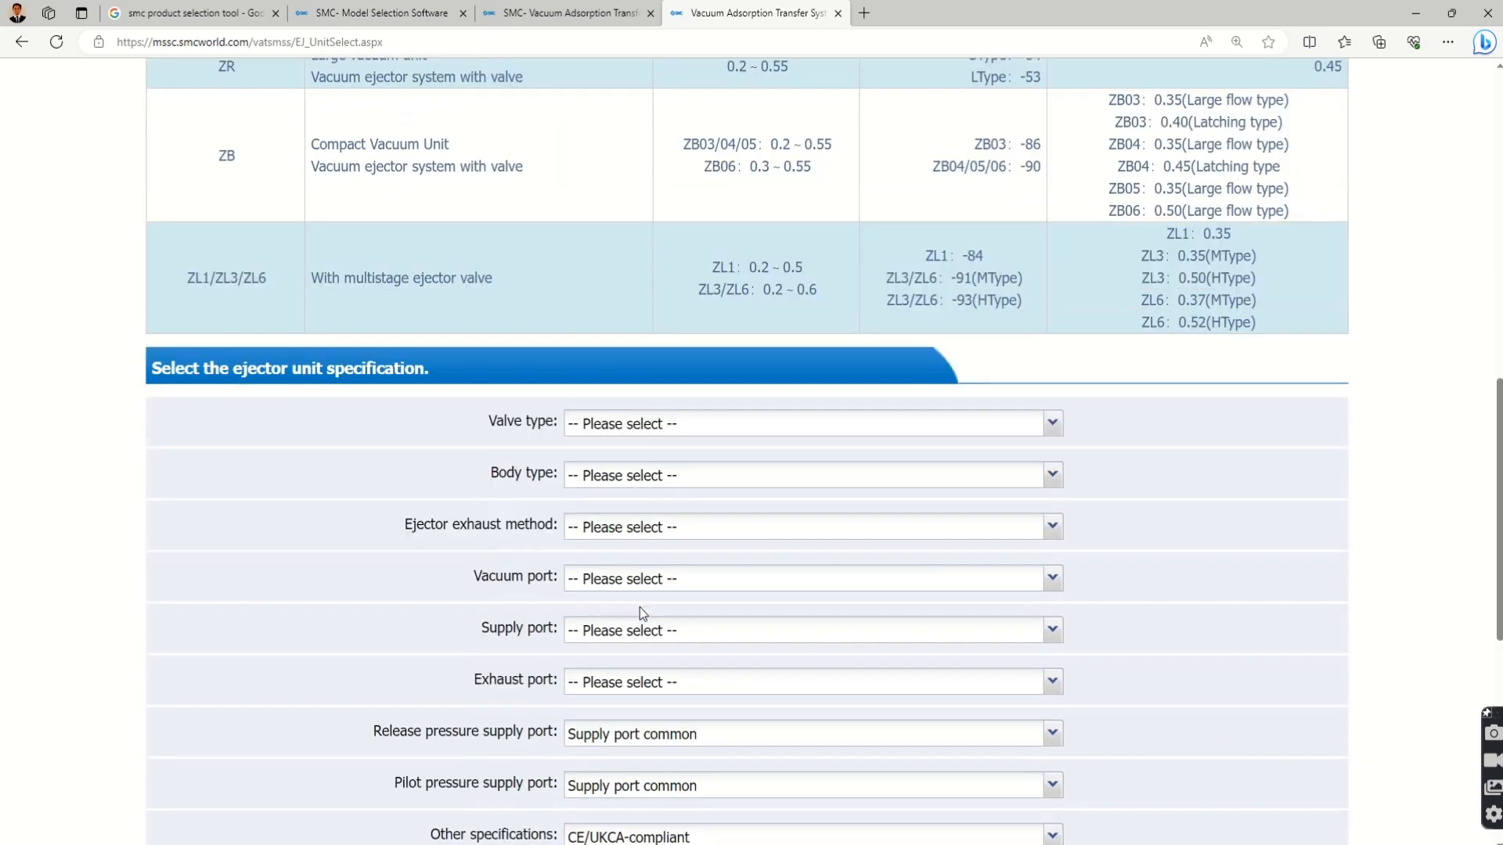
{"action": "scroll", "coordinate": [730, 555], "scroll_direction": "down", "scroll_amount": 3}
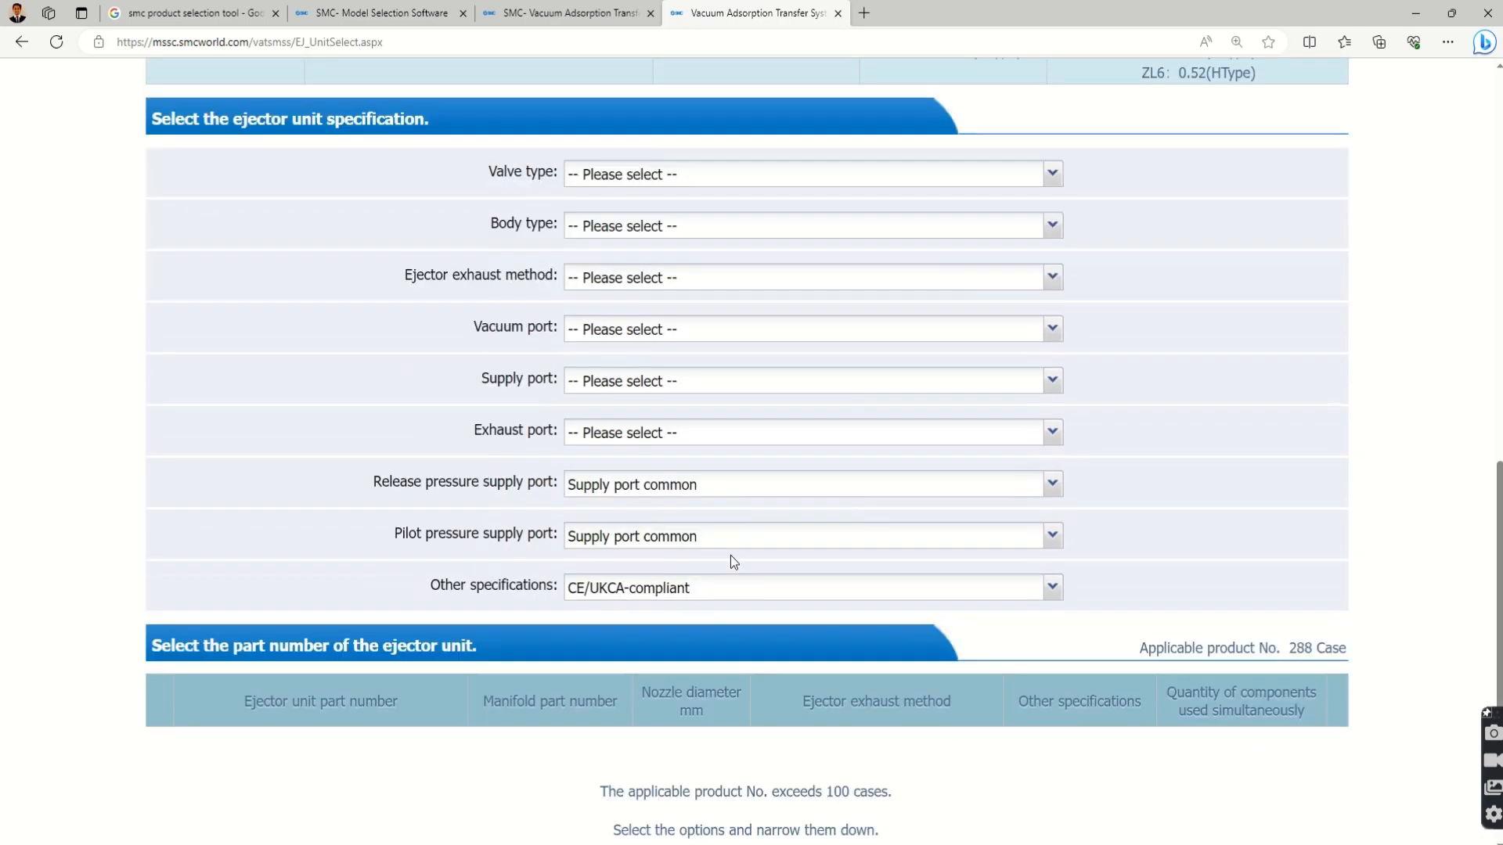
{"action": "scroll", "coordinate": [731, 556], "scroll_direction": "up", "scroll_amount": 1}
{"action": "left_click", "coordinate": [618, 277]}
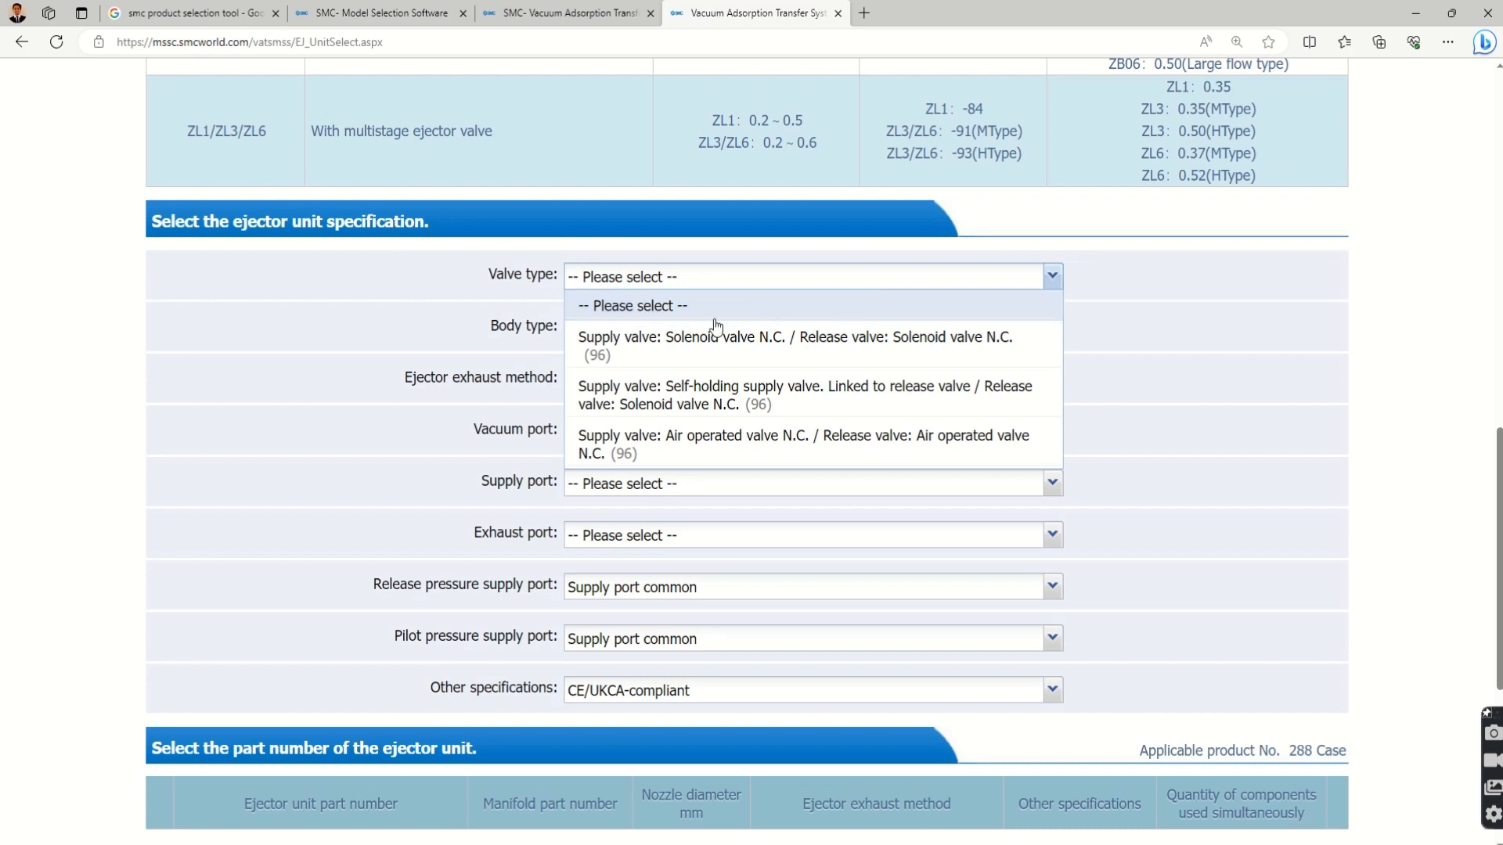
{"action": "left_click", "coordinate": [674, 340]}
{"action": "left_click", "coordinate": [668, 329]}
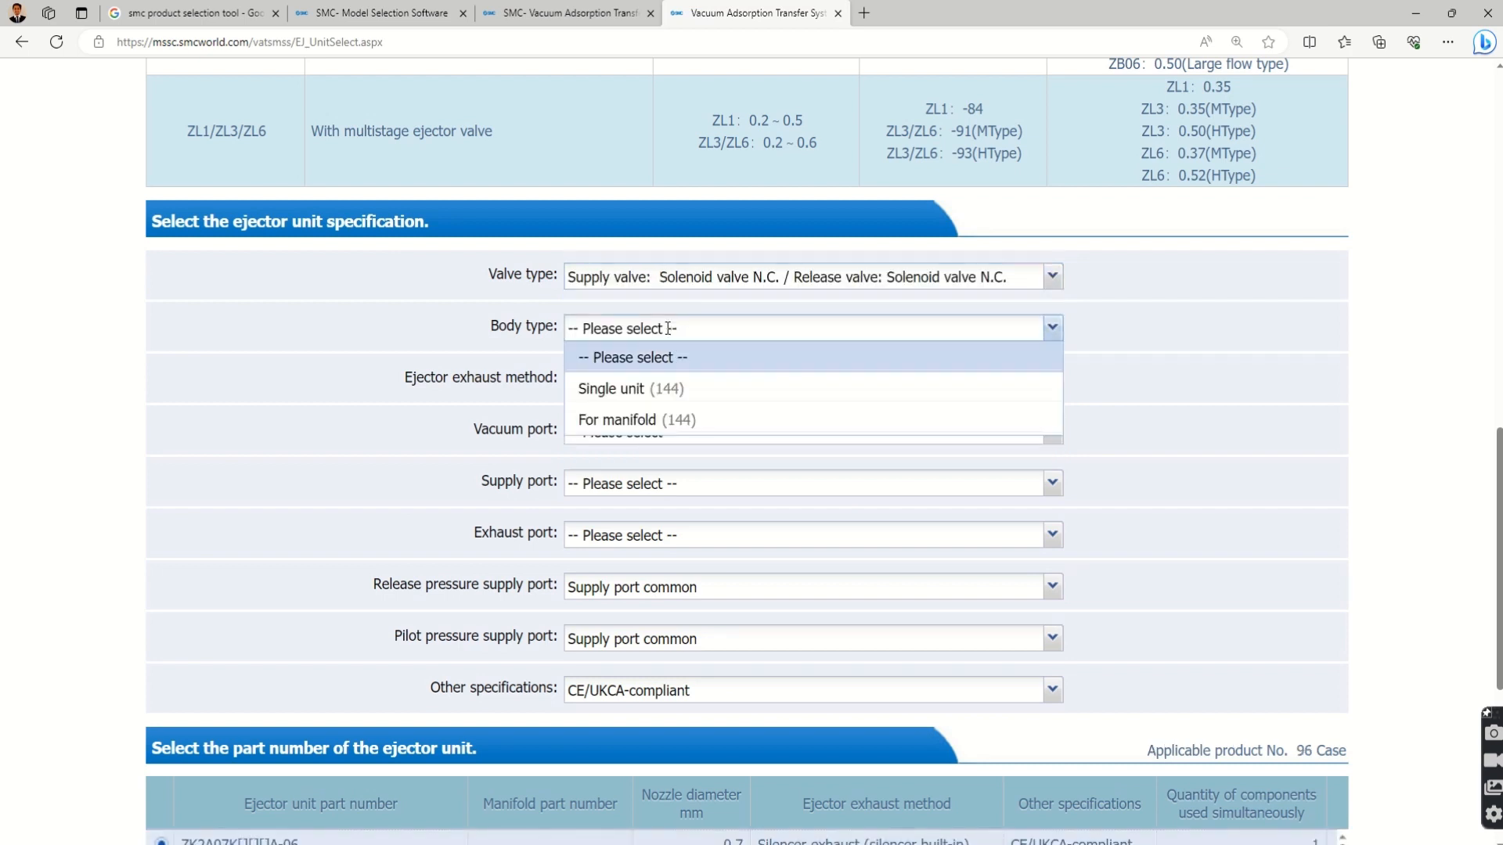
{"action": "left_click", "coordinate": [633, 391]}
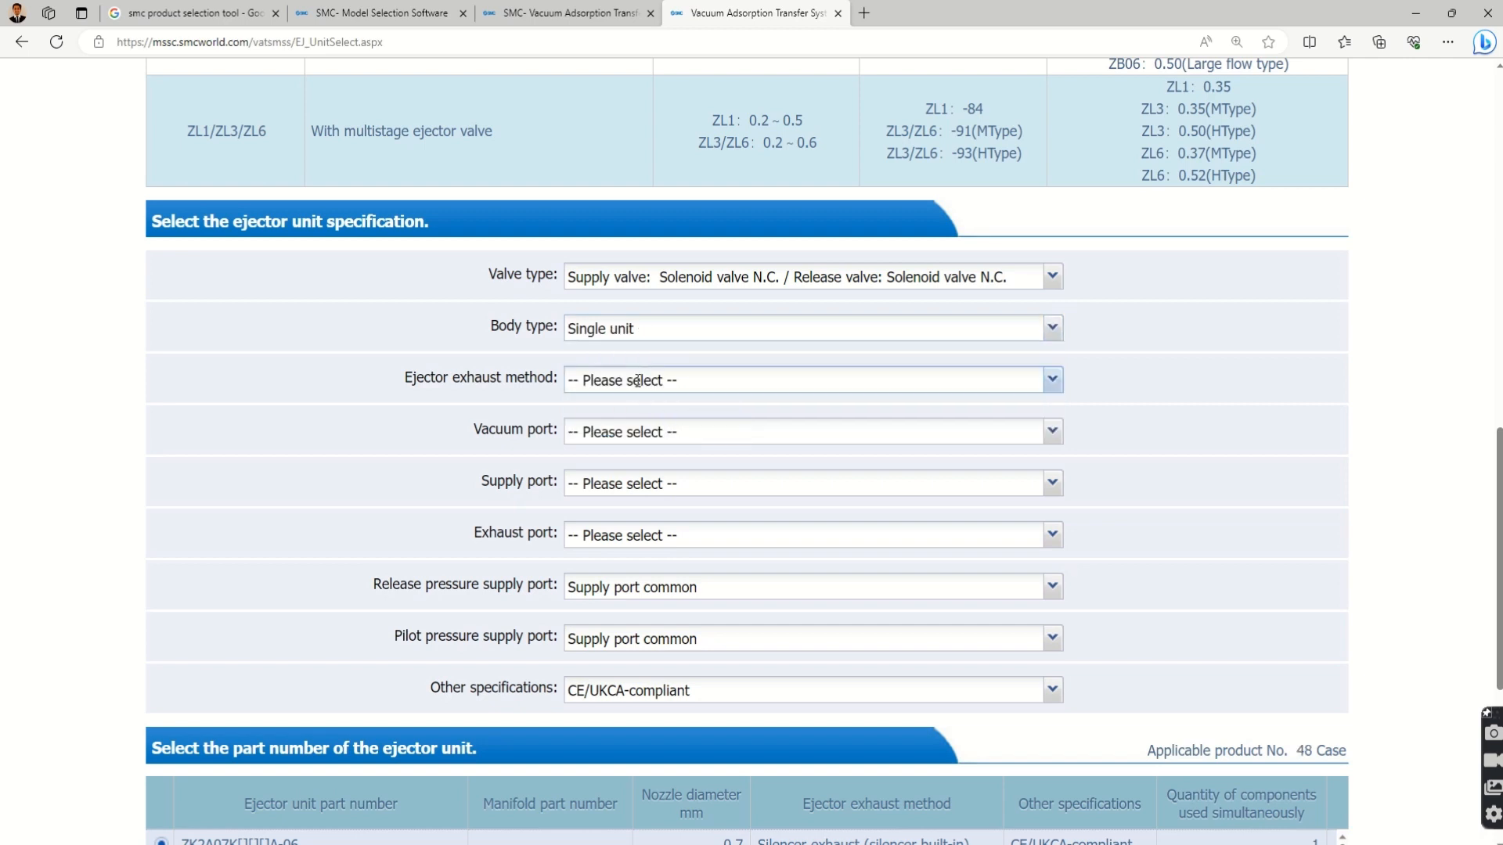
Step: Set the ejector exhaust method to Silencer exhaust (silencer built-in), the vacuum port to One-touch fitting ø8 and the supply port to One-touch fitting ø6
{"action": "left_click", "coordinate": [638, 381]}
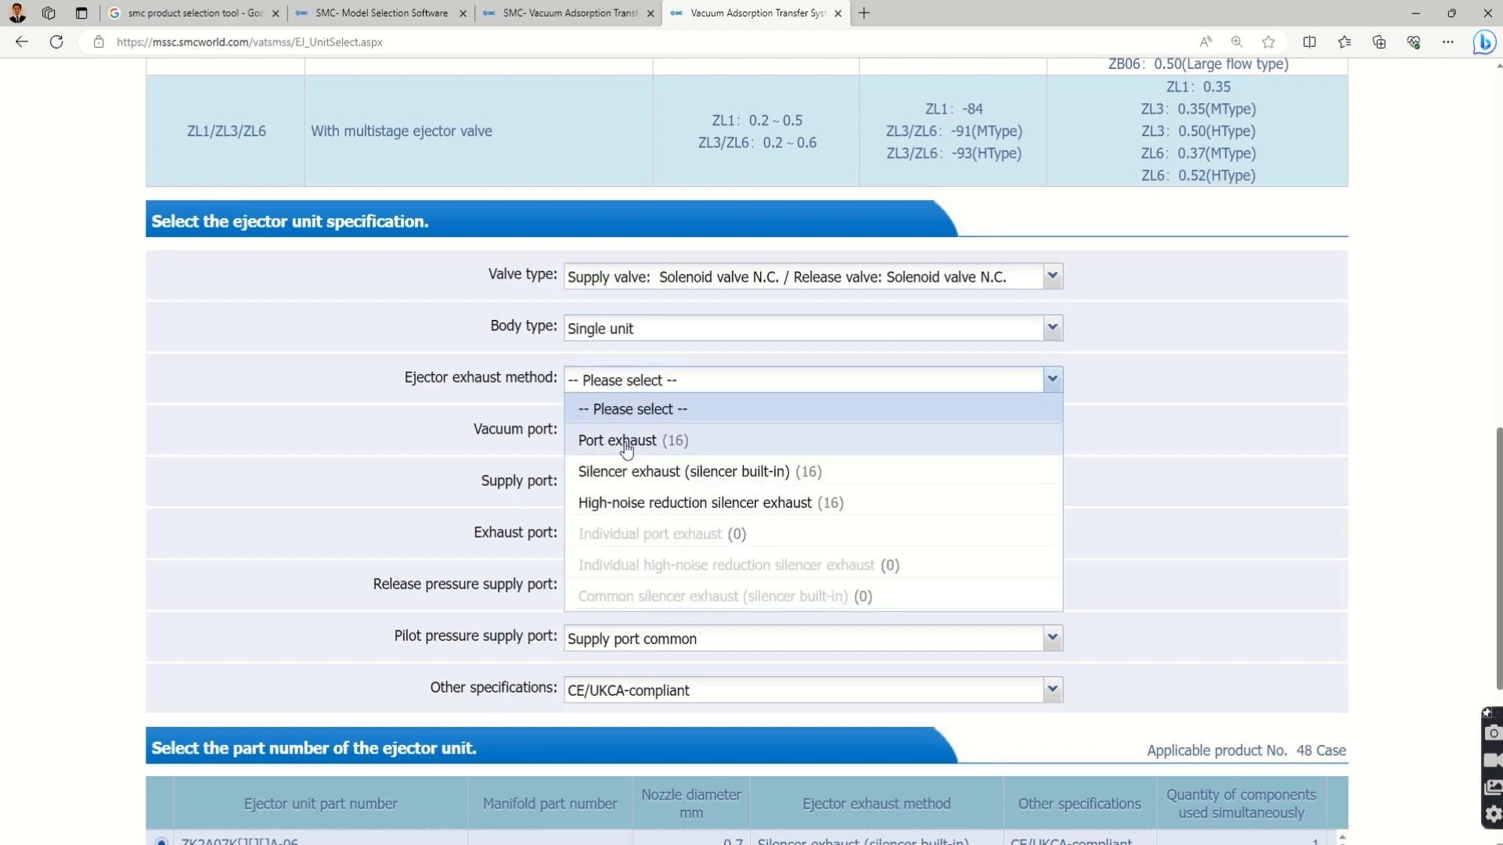
{"action": "left_click", "coordinate": [635, 470]}
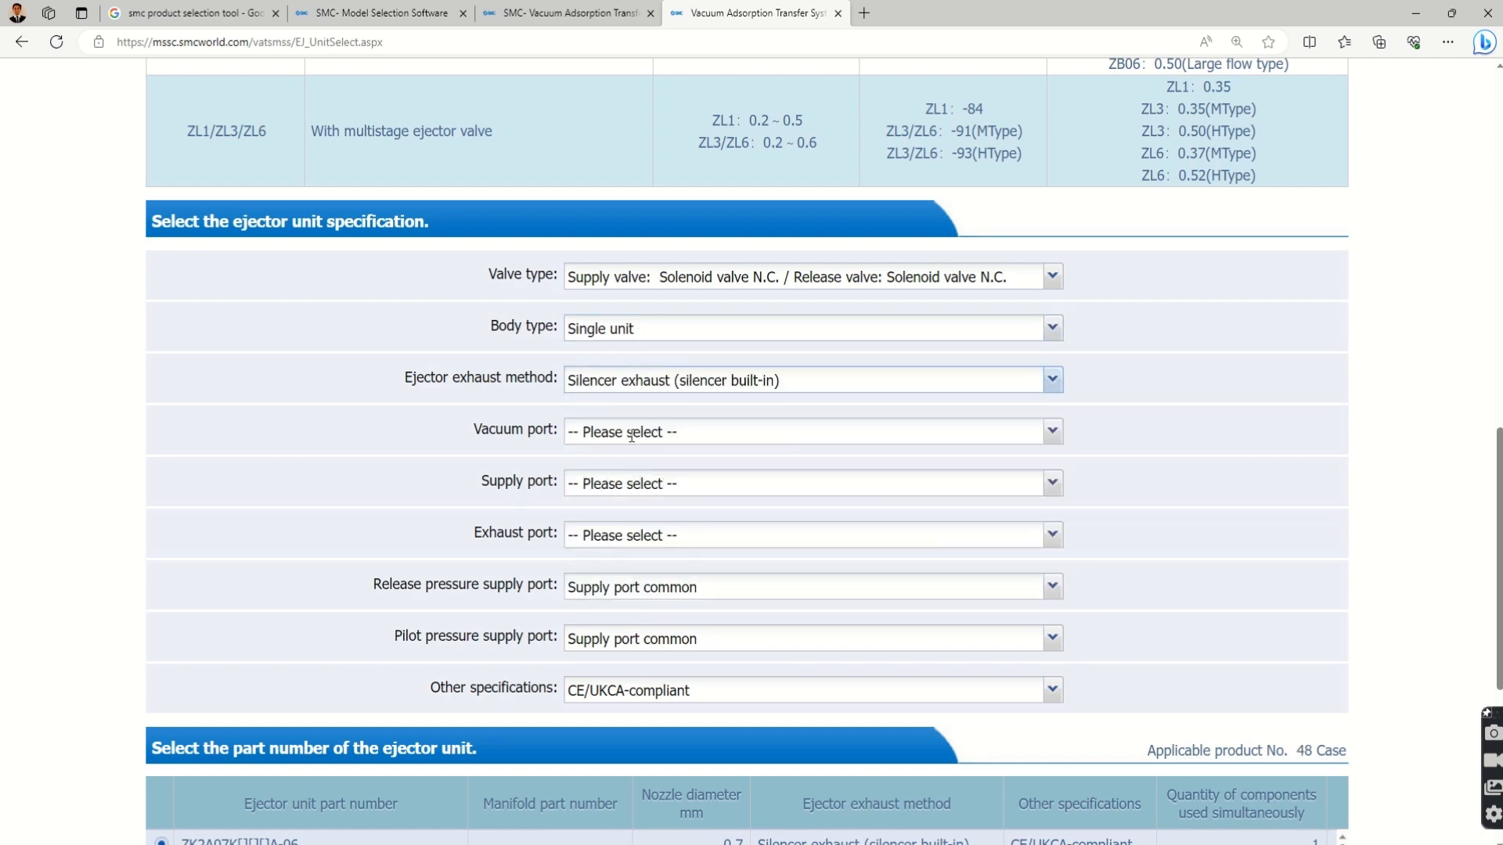
{"action": "left_click", "coordinate": [631, 435]}
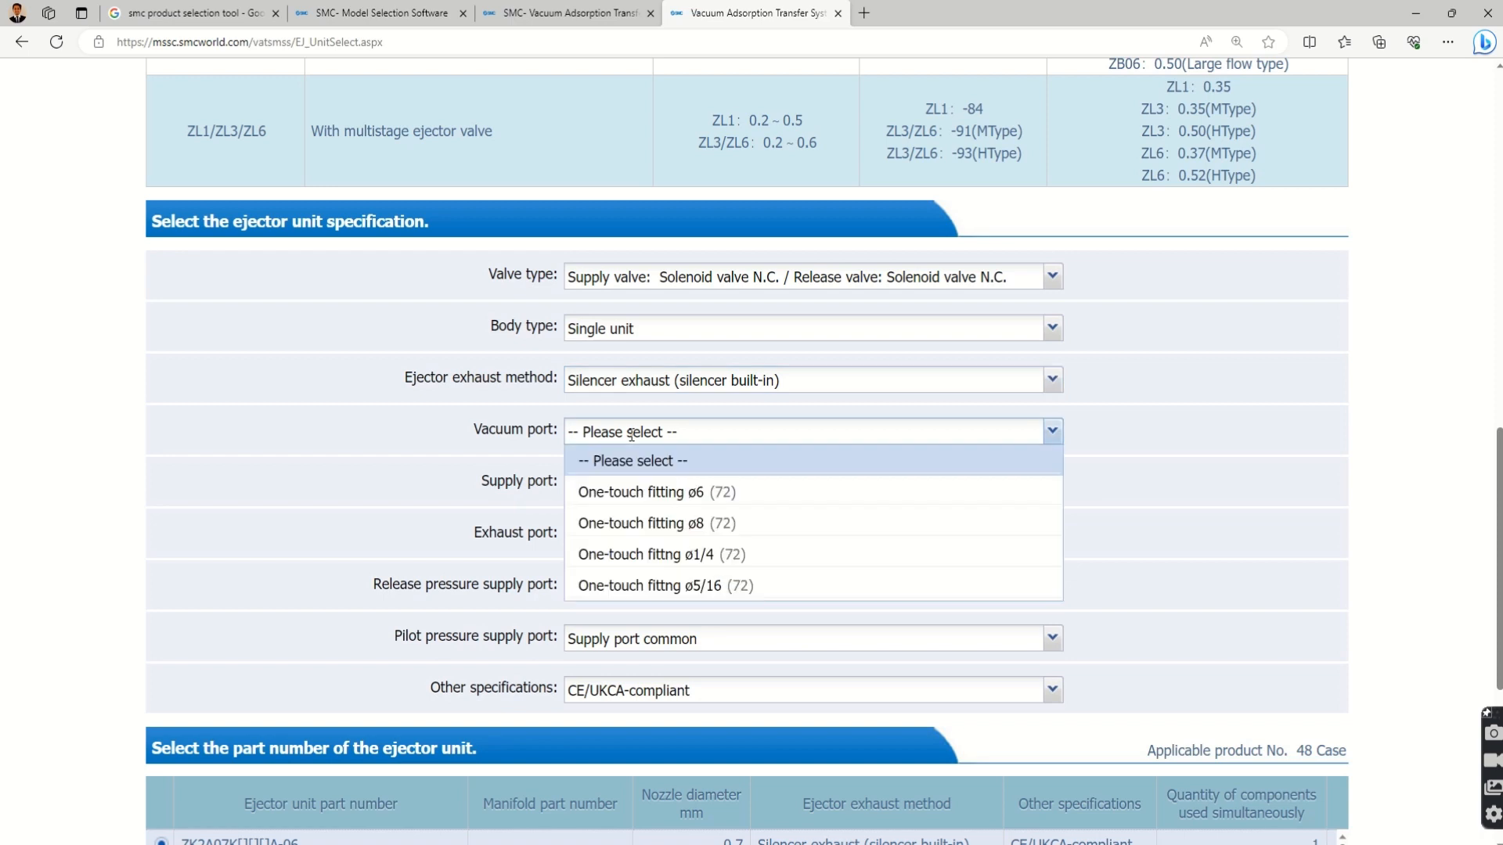
{"action": "left_click", "coordinate": [646, 523]}
{"action": "left_click", "coordinate": [632, 483]}
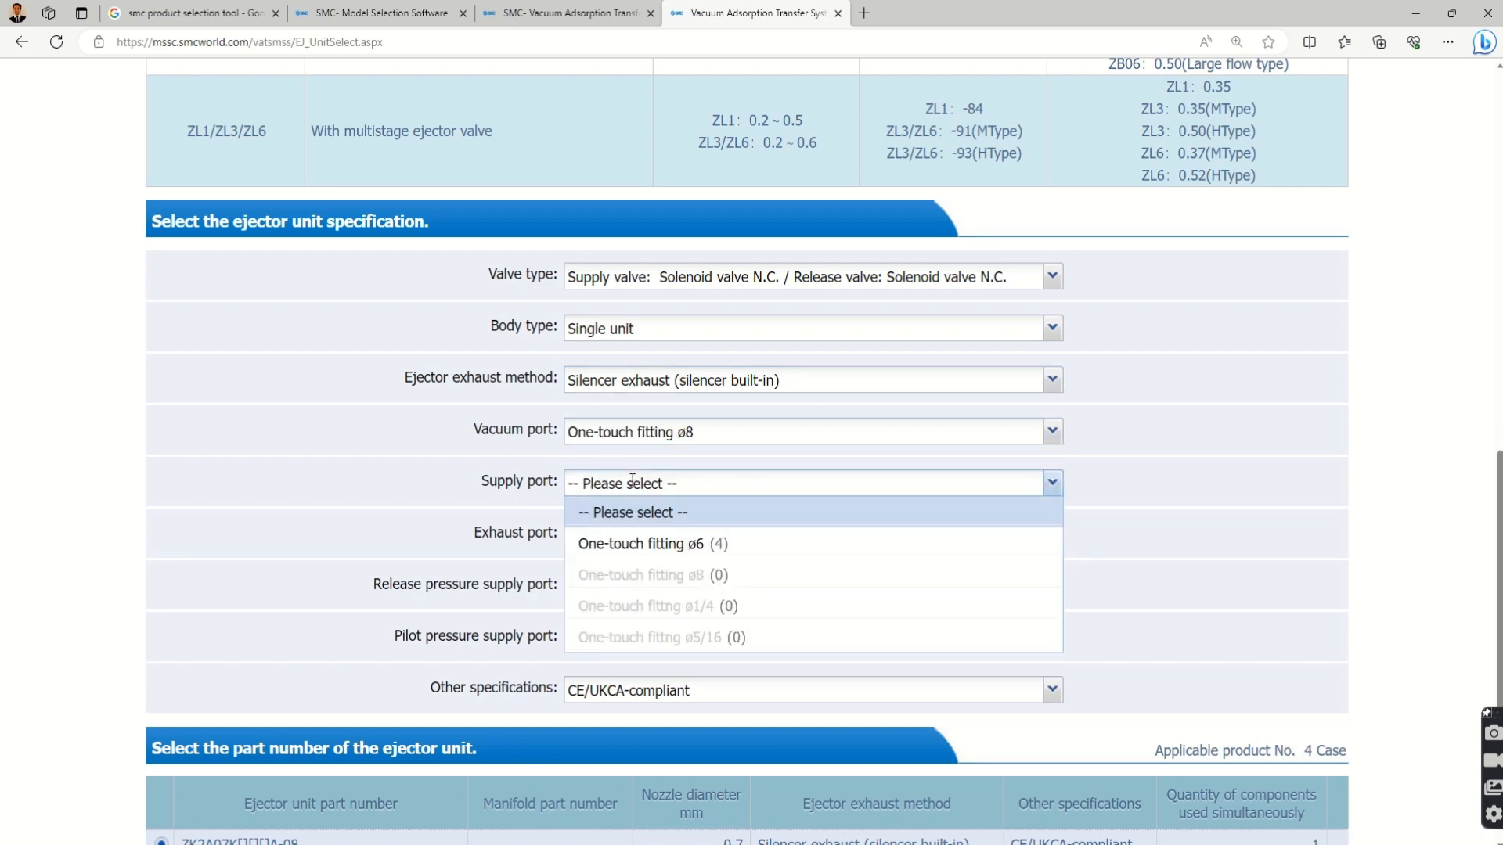
{"action": "left_click", "coordinate": [639, 544]}
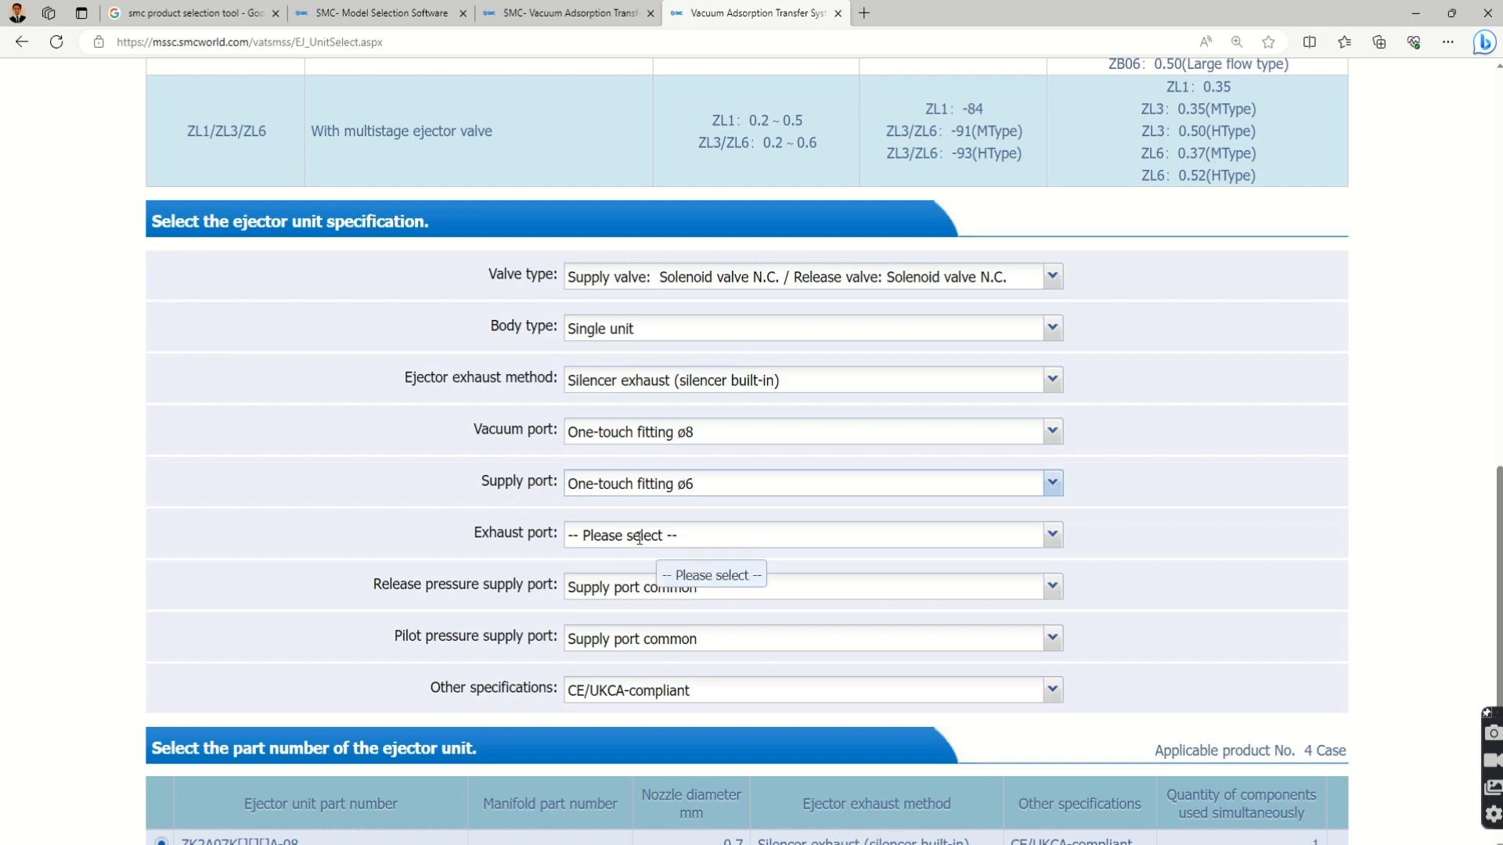
{"action": "left_click", "coordinate": [639, 537]}
{"action": "left_click", "coordinate": [639, 537]}
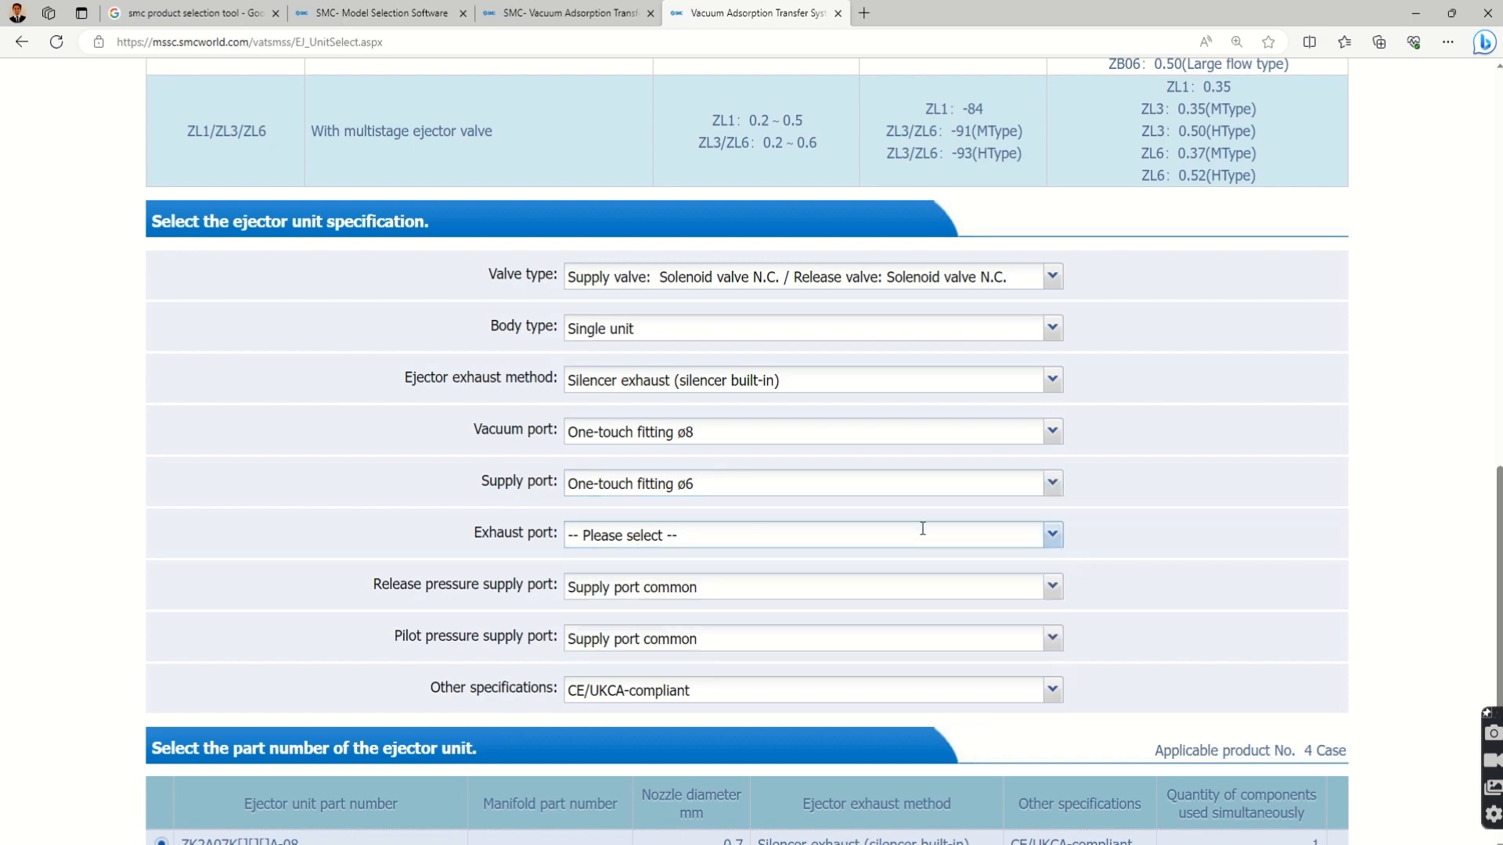
Step: Keep ejector unit part number ZK2A07K[][][]A-08 with the 0.7 mm nozzle and continue to the selection results
{"action": "scroll", "coordinate": [1054, 514], "scroll_direction": "down", "scroll_amount": 3}
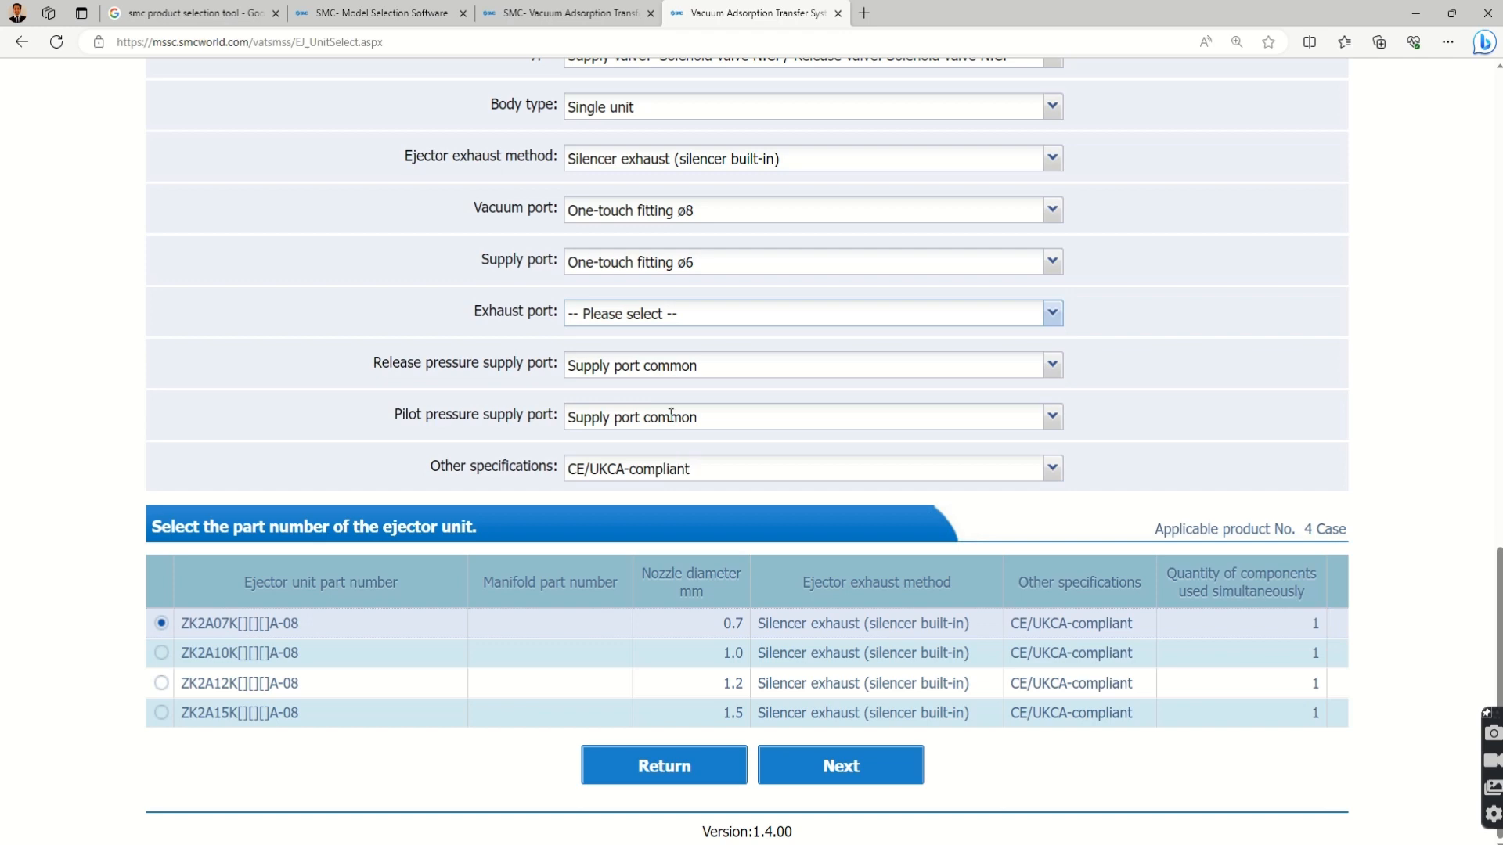
{"action": "scroll", "coordinate": [674, 416], "scroll_direction": "up", "scroll_amount": 12}
{"action": "scroll", "coordinate": [678, 423], "scroll_direction": "up", "scroll_amount": 2}
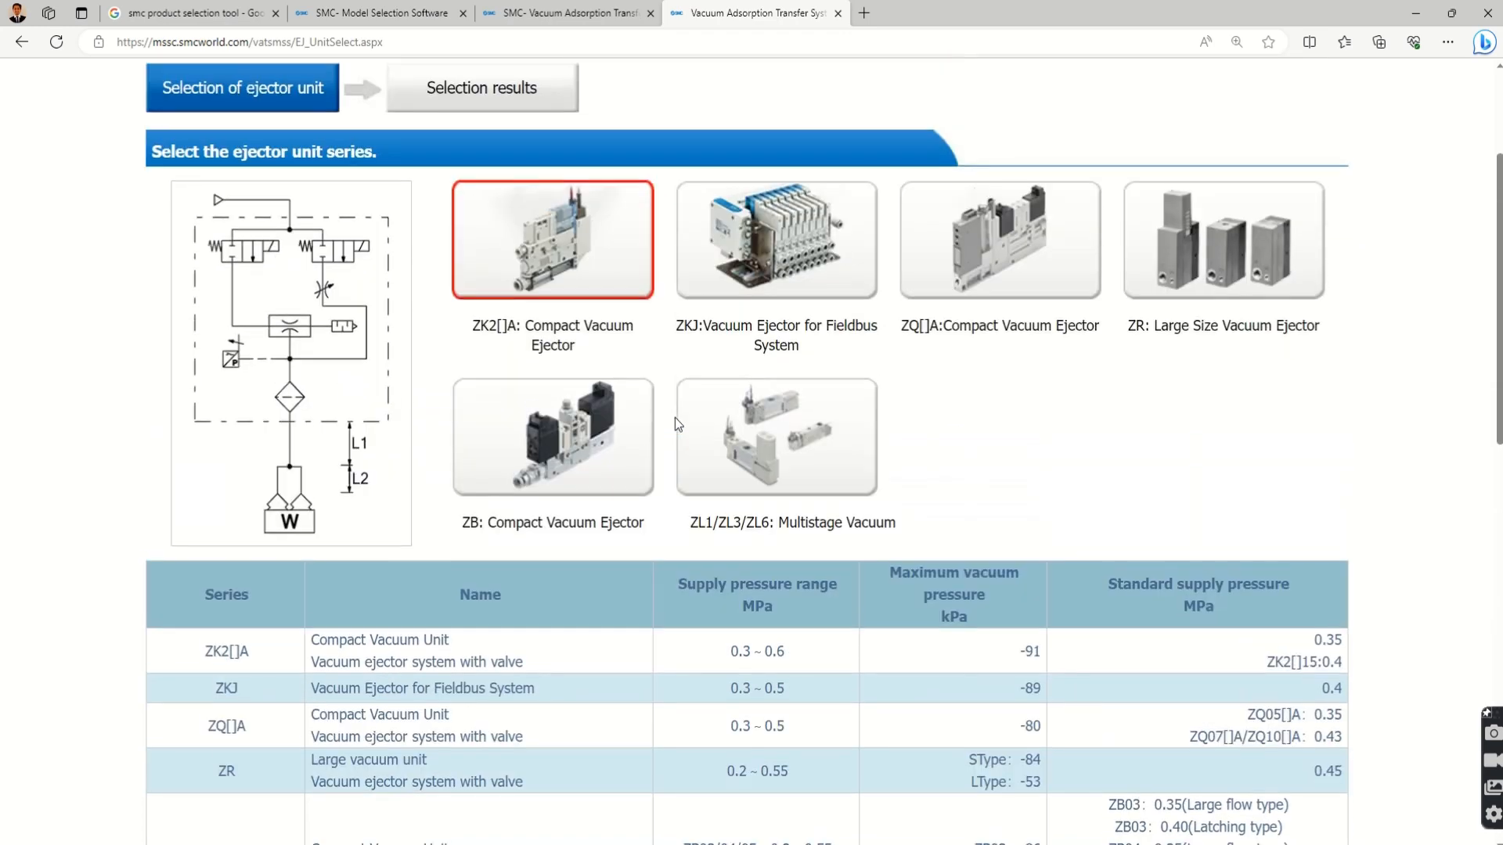
{"action": "scroll", "coordinate": [810, 449], "scroll_direction": "down", "scroll_amount": 15}
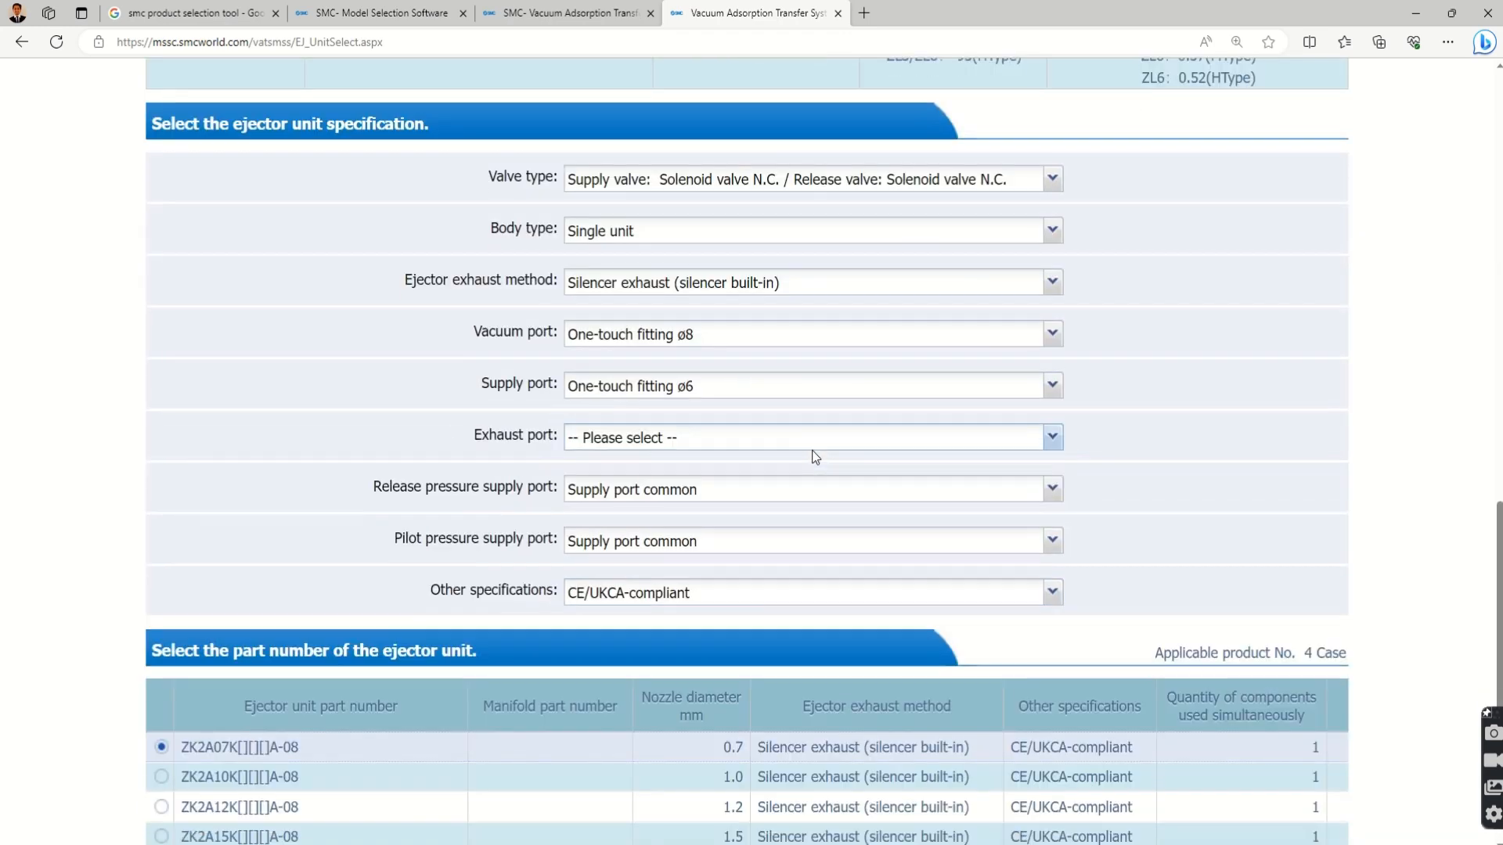
{"action": "left_click", "coordinate": [842, 770]}
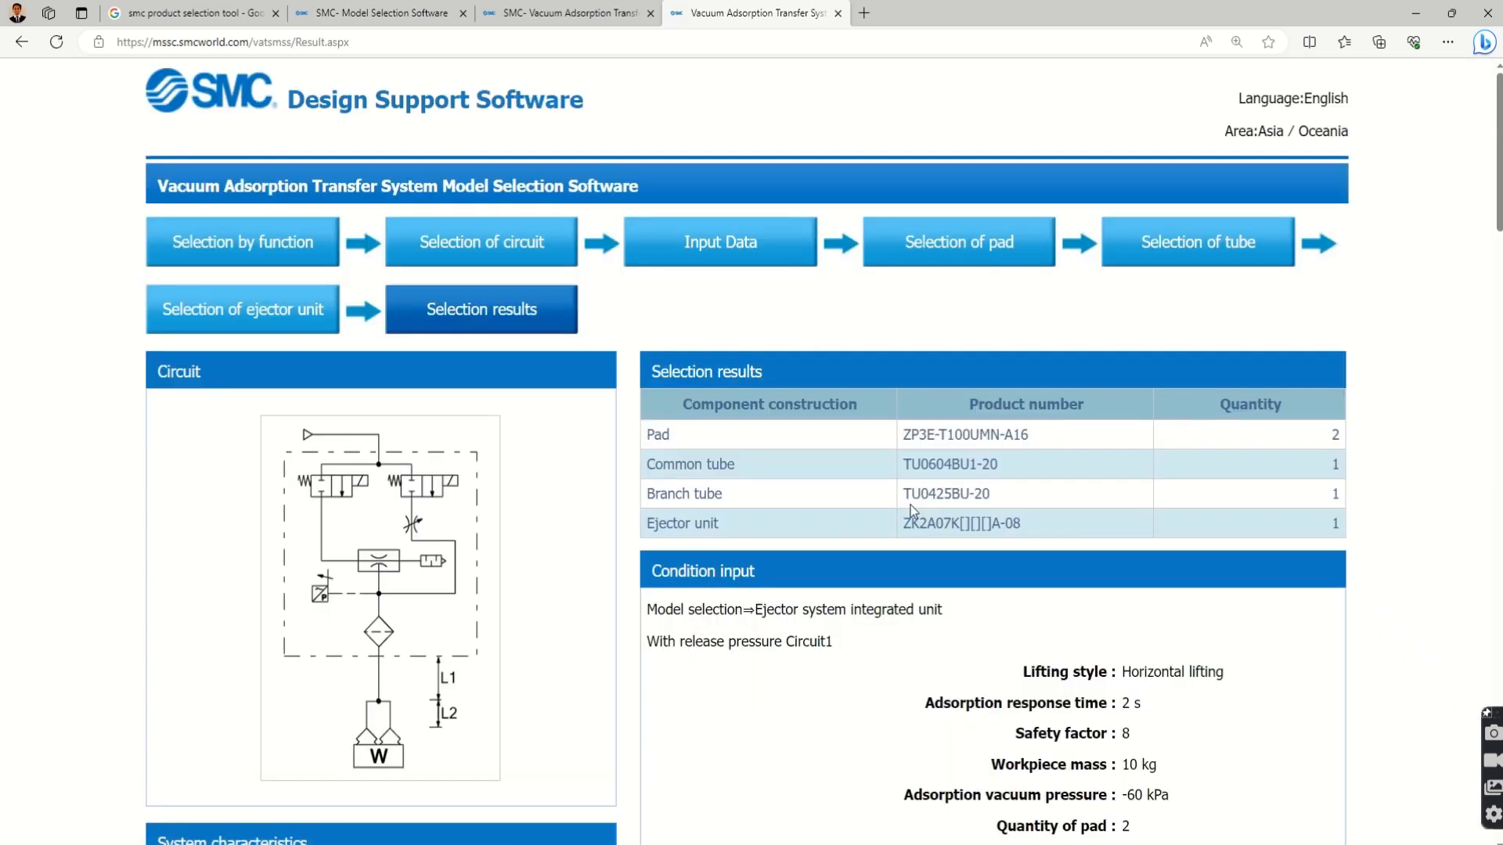
Step: Review the selected products, input conditions, response graph, calculation results and pad specification, and rotate the pad's 3D preview
{"action": "scroll", "coordinate": [909, 504], "scroll_direction": "down", "scroll_amount": 5}
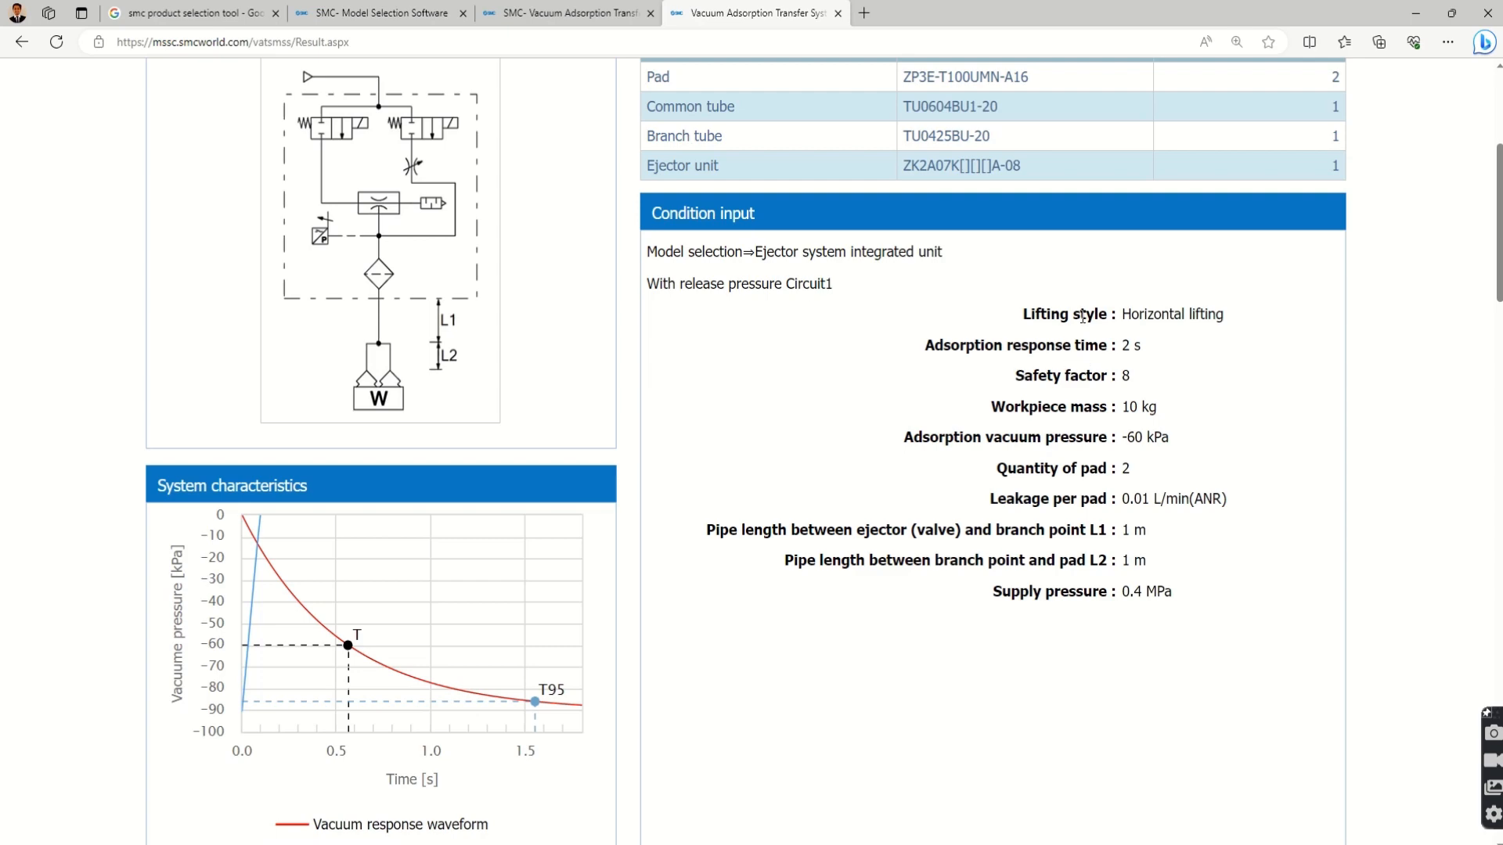
{"action": "scroll", "coordinate": [908, 419], "scroll_direction": "down", "scroll_amount": 8}
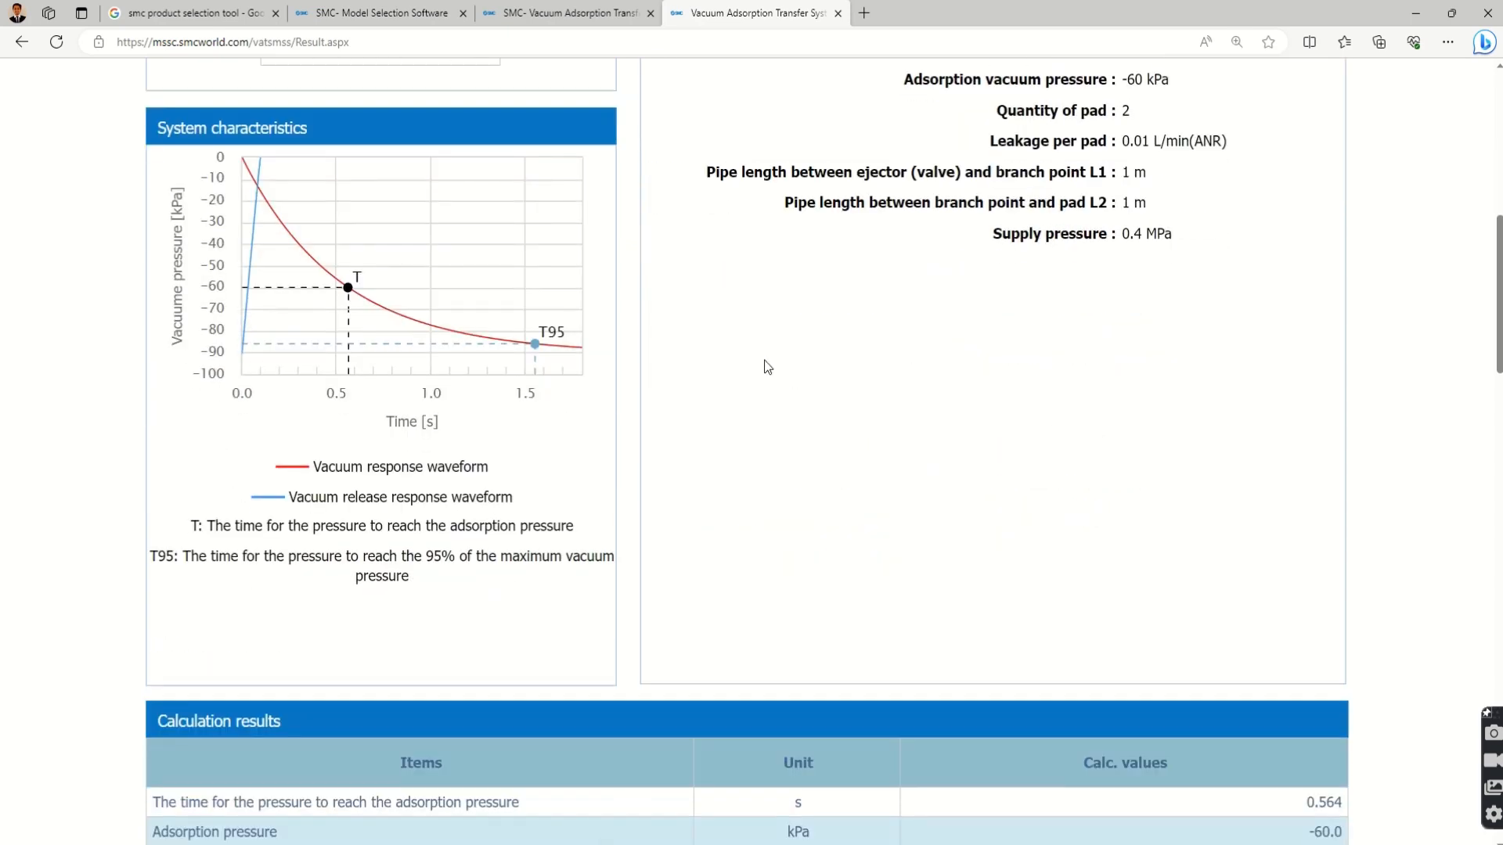
{"action": "scroll", "coordinate": [766, 367], "scroll_direction": "down", "scroll_amount": 3}
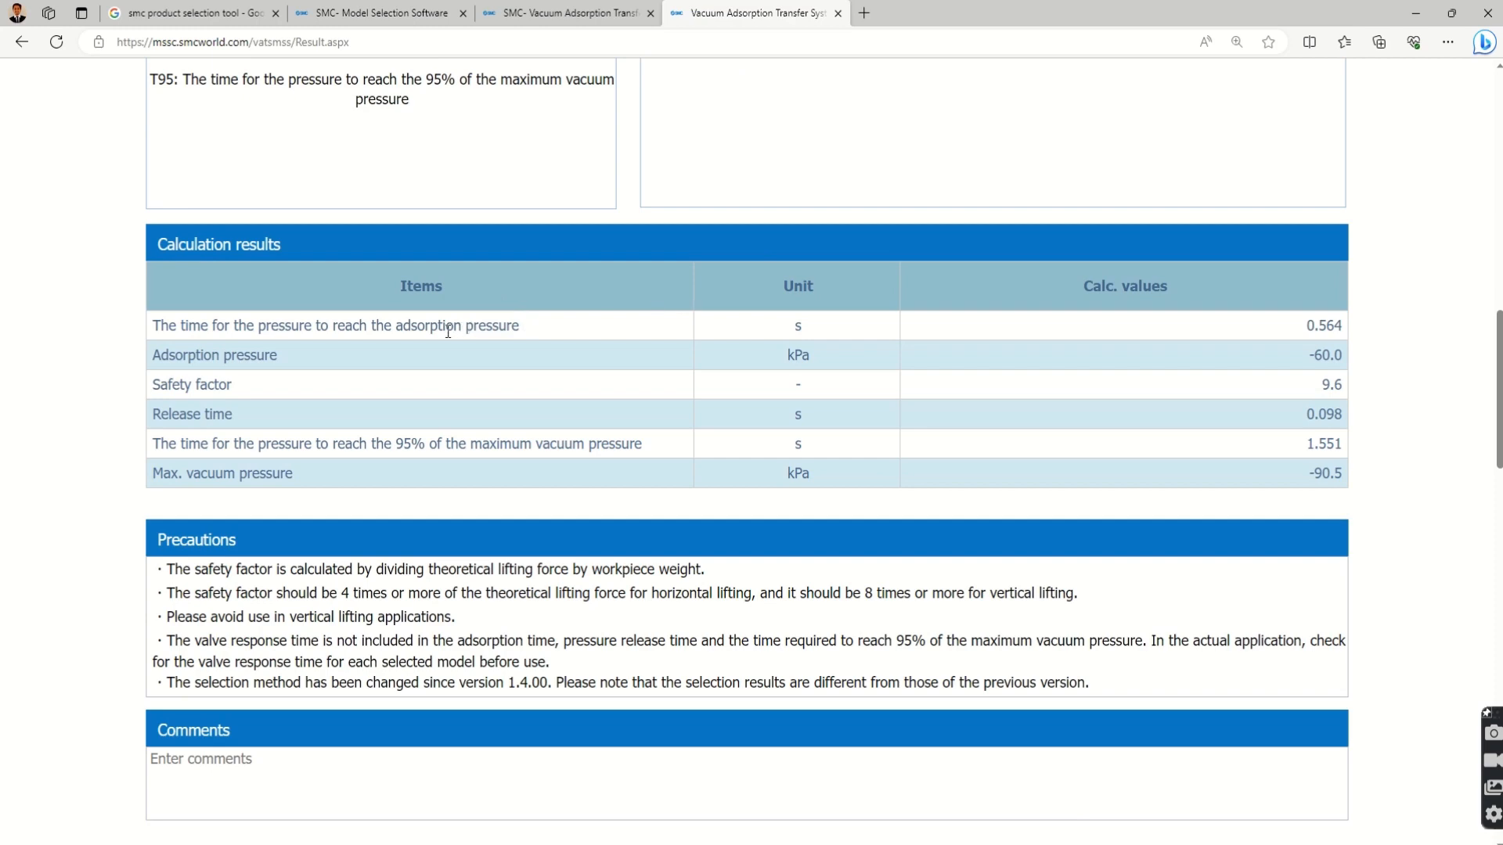
{"action": "scroll", "coordinate": [447, 330], "scroll_direction": "down", "scroll_amount": 2}
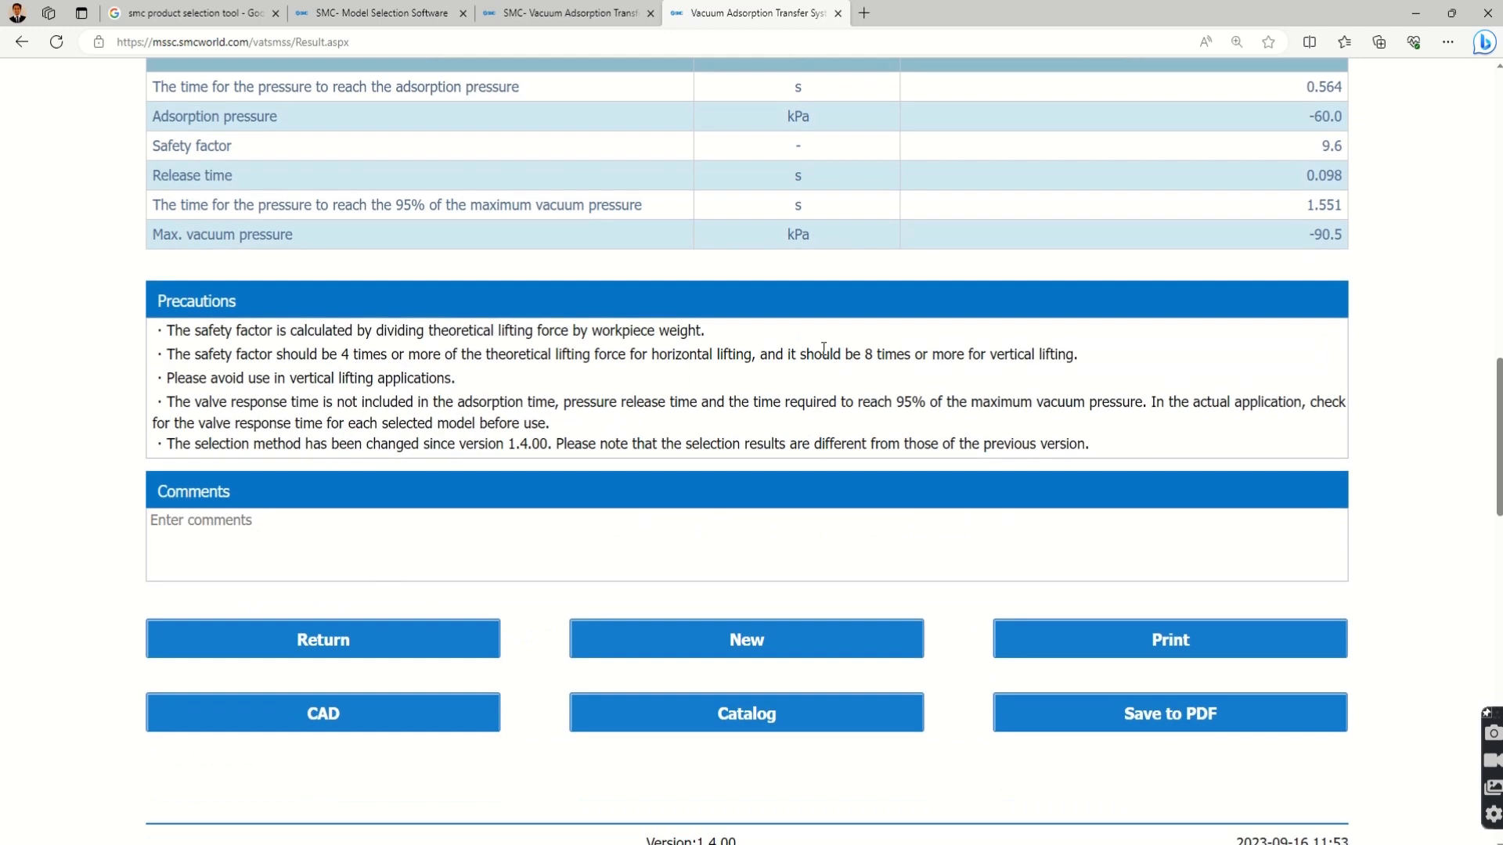
{"action": "scroll", "coordinate": [851, 354], "scroll_direction": "down", "scroll_amount": 7}
{"action": "scroll", "coordinate": [853, 356], "scroll_direction": "down", "scroll_amount": 4}
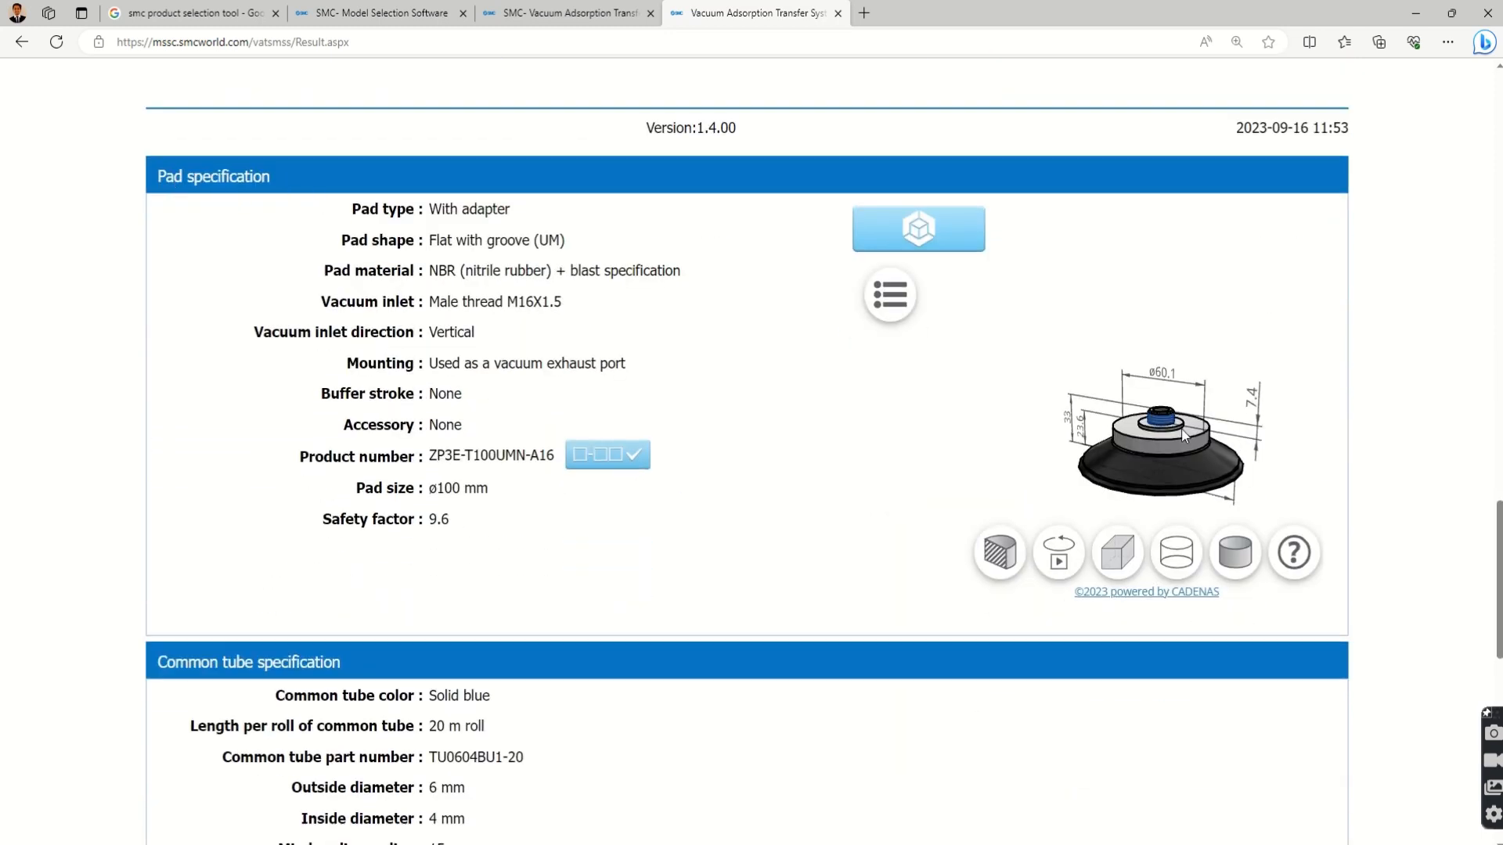
{"action": "left_click_drag", "start_coordinate": [1185, 436], "coordinate": [1056, 454]}
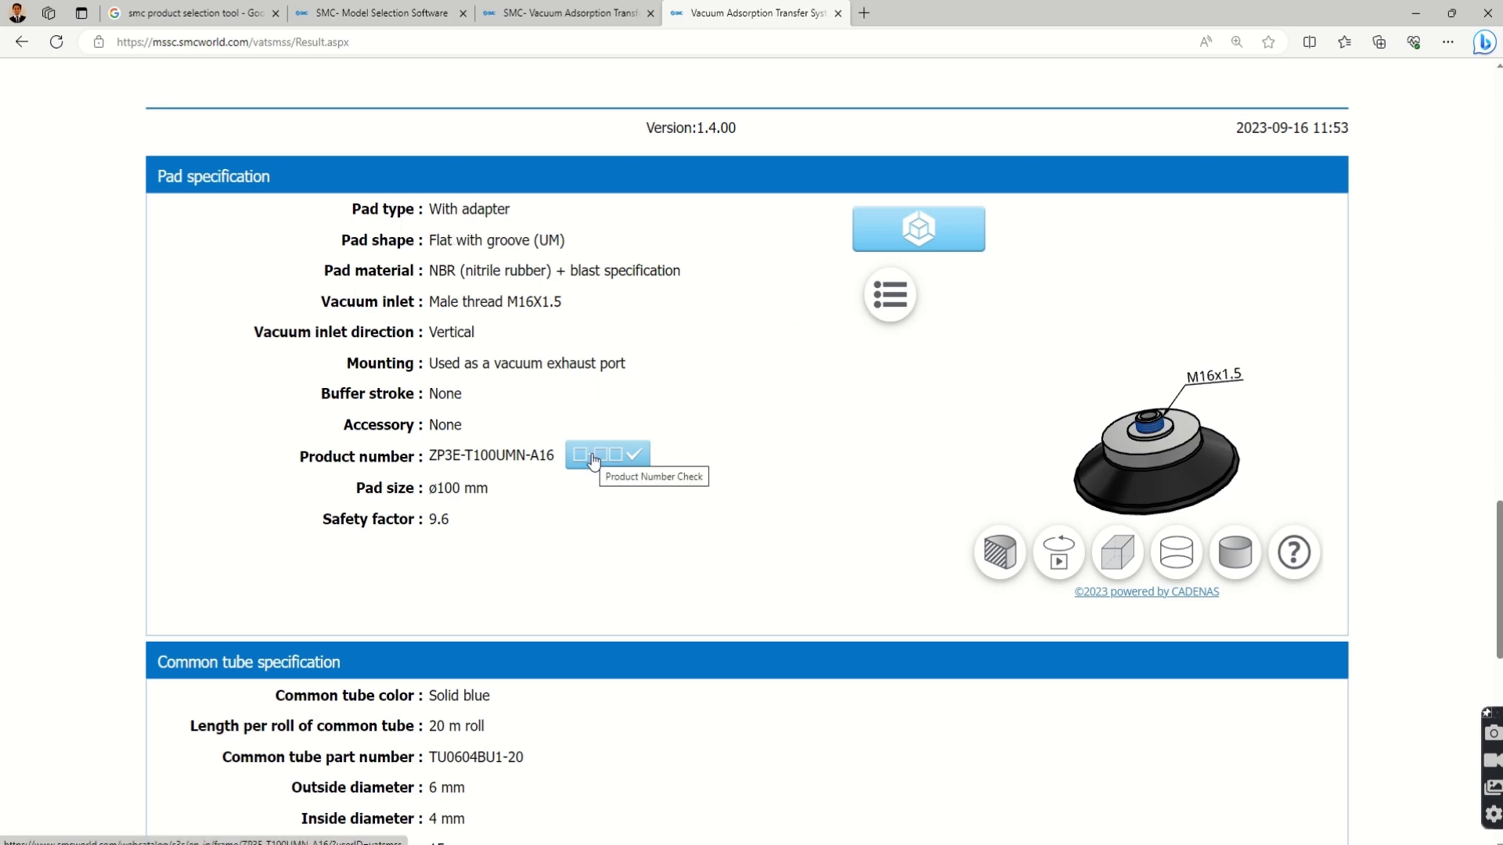
Step: Review the common tube, branch tube and ejector unit specifications, and rotate the ejector unit's 3D preview
{"action": "scroll", "coordinate": [625, 463], "scroll_direction": "down", "scroll_amount": 3}
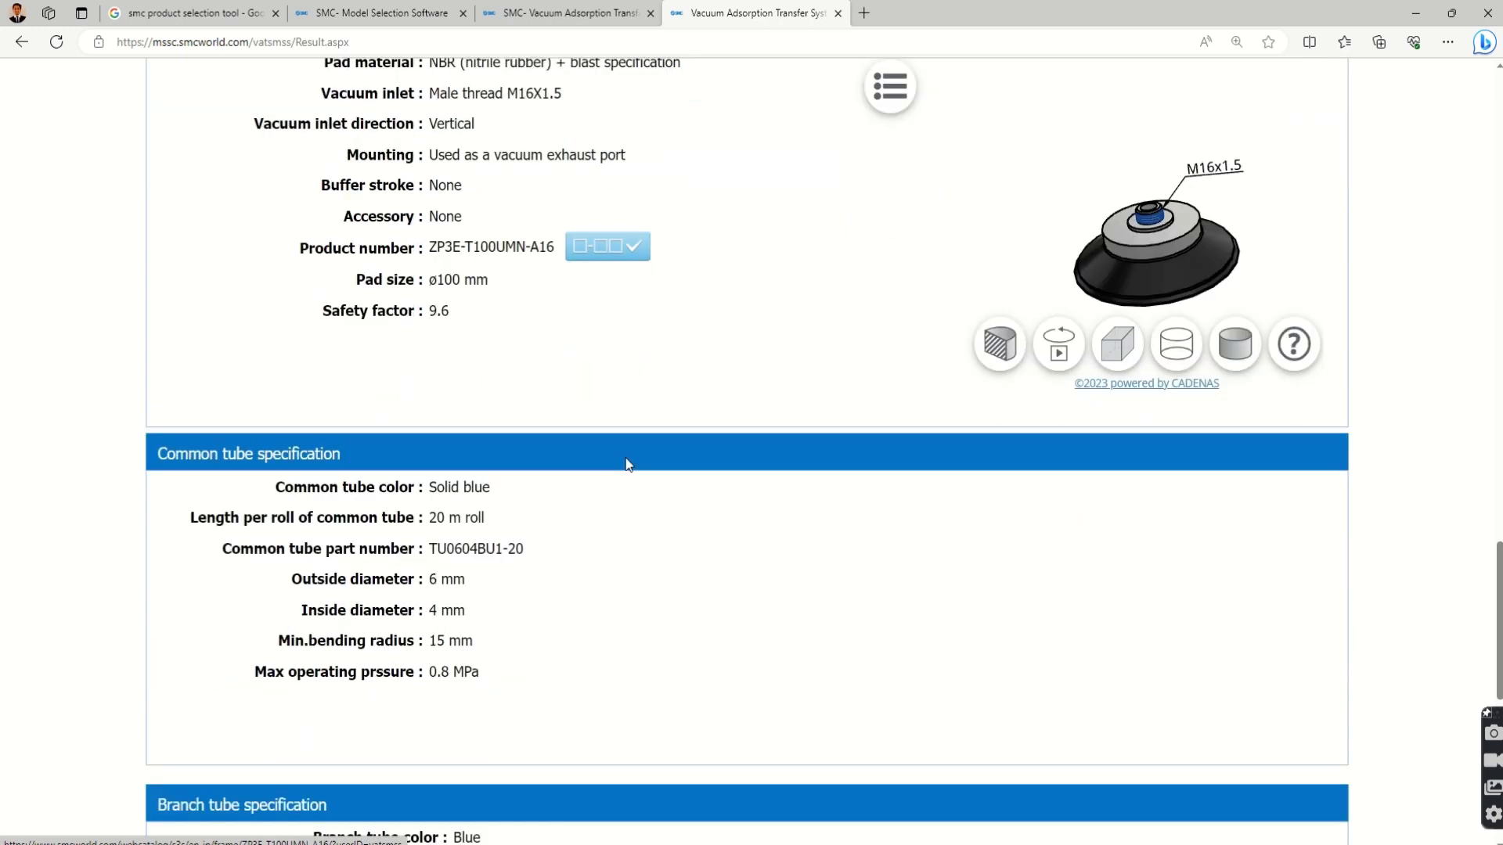
{"action": "scroll", "coordinate": [268, 443], "scroll_direction": "down", "scroll_amount": 4}
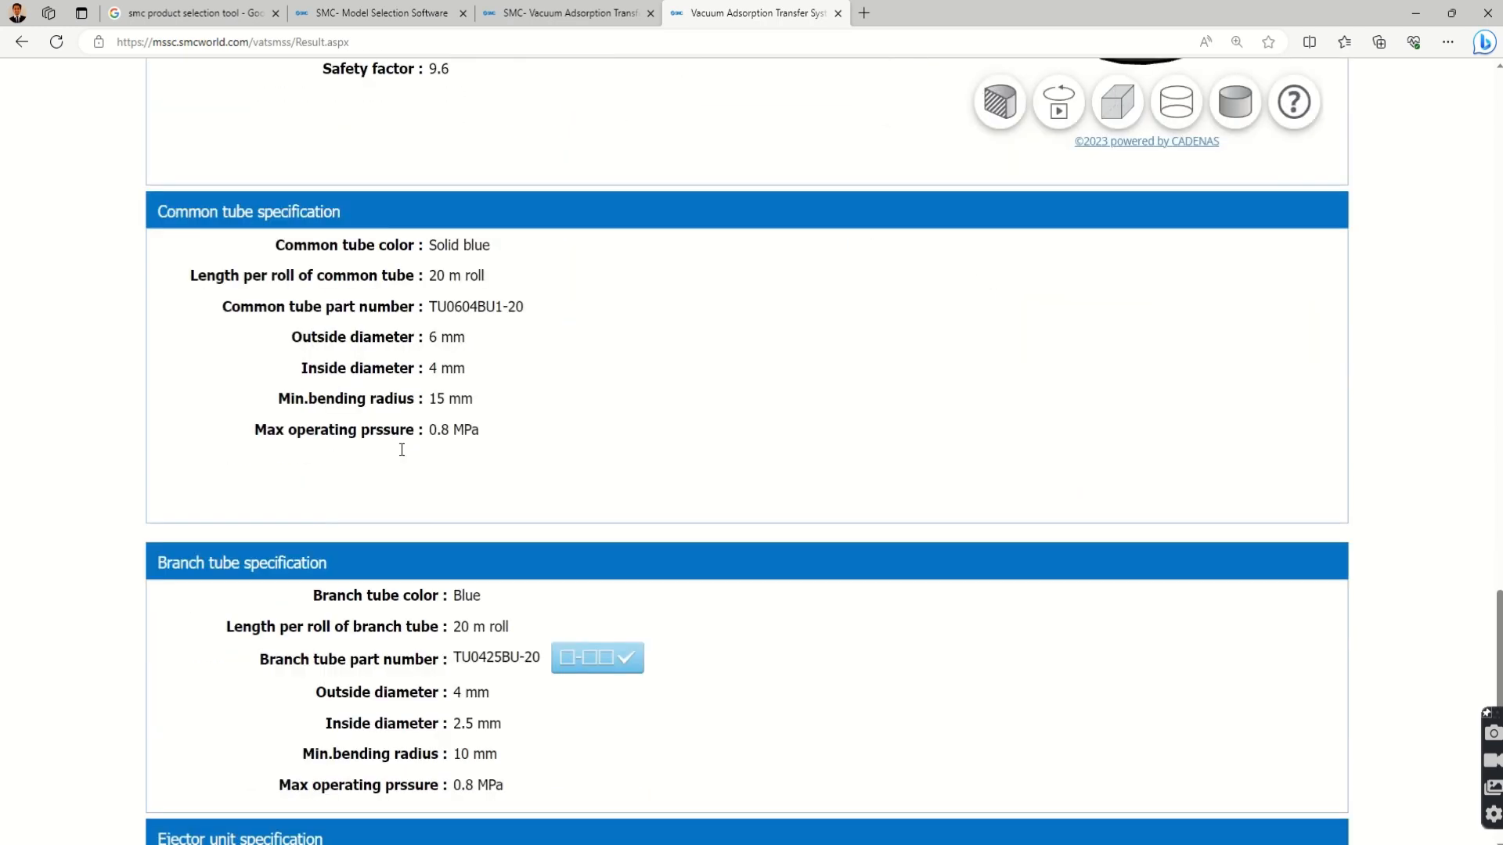
{"action": "scroll", "coordinate": [403, 449], "scroll_direction": "down", "scroll_amount": 3}
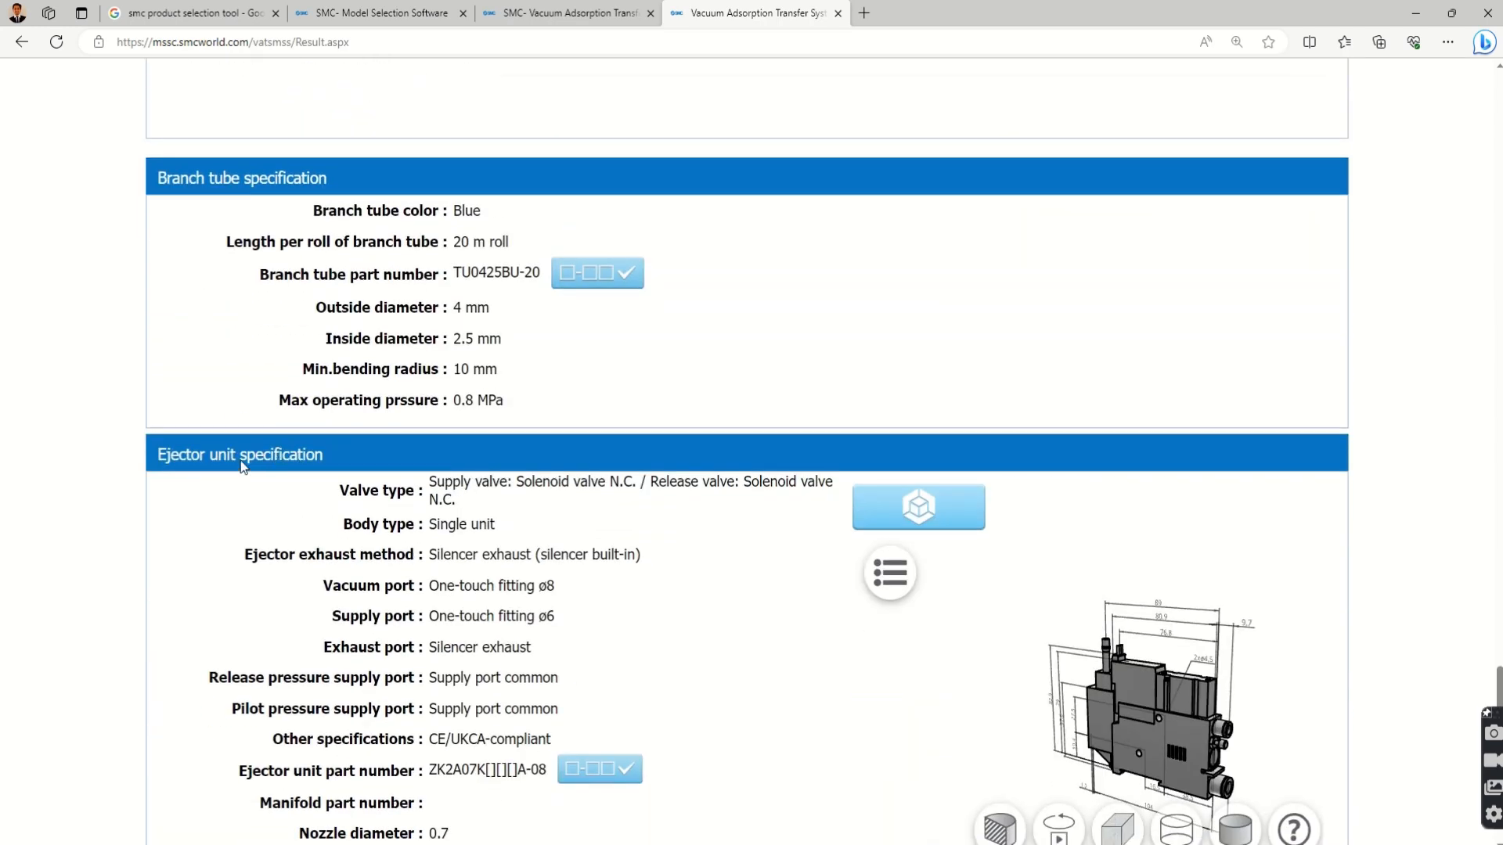
{"action": "scroll", "coordinate": [1012, 523], "scroll_direction": "down", "scroll_amount": 1}
{"action": "left_click_drag", "start_coordinate": [1134, 570], "coordinate": [1233, 654]}
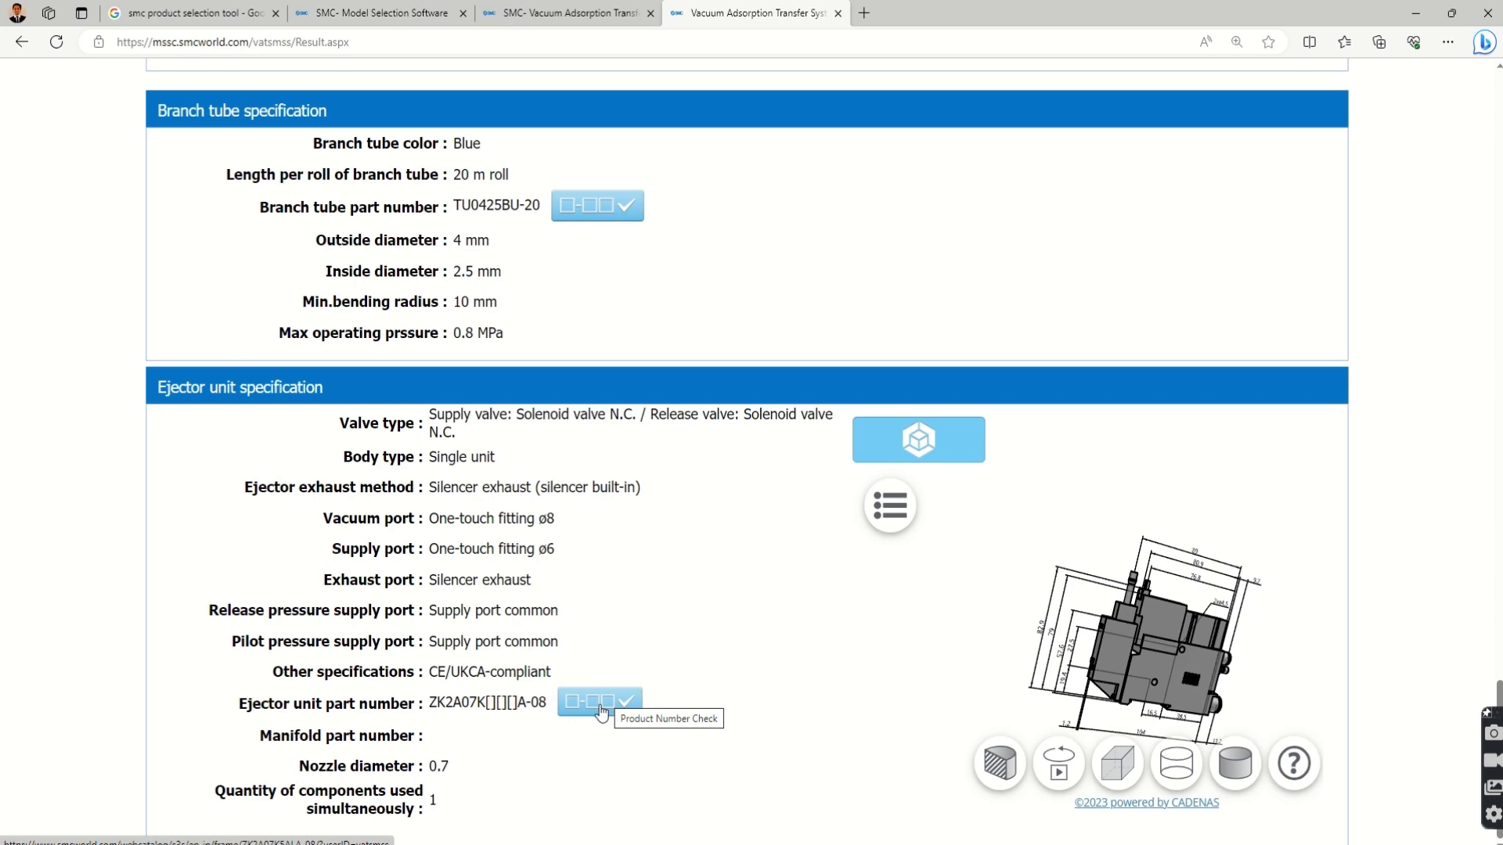
Step: Run the product number check for pad ZP3E-T100UMN-A16 and examine its option configuration in the WEB Catalog
{"action": "scroll", "coordinate": [599, 706], "scroll_direction": "up", "scroll_amount": 10}
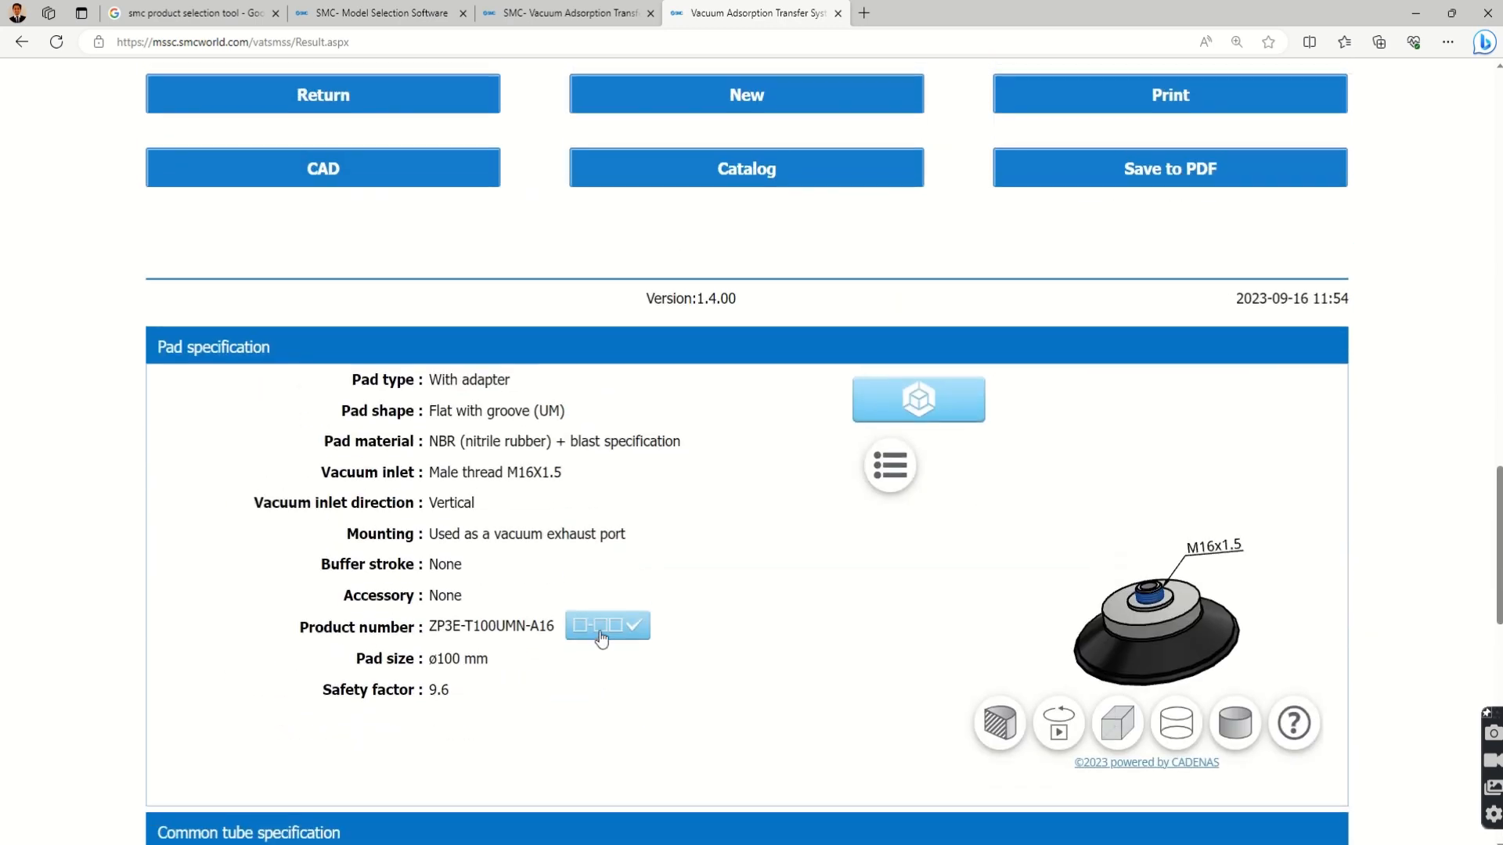
{"action": "left_click", "coordinate": [601, 638]}
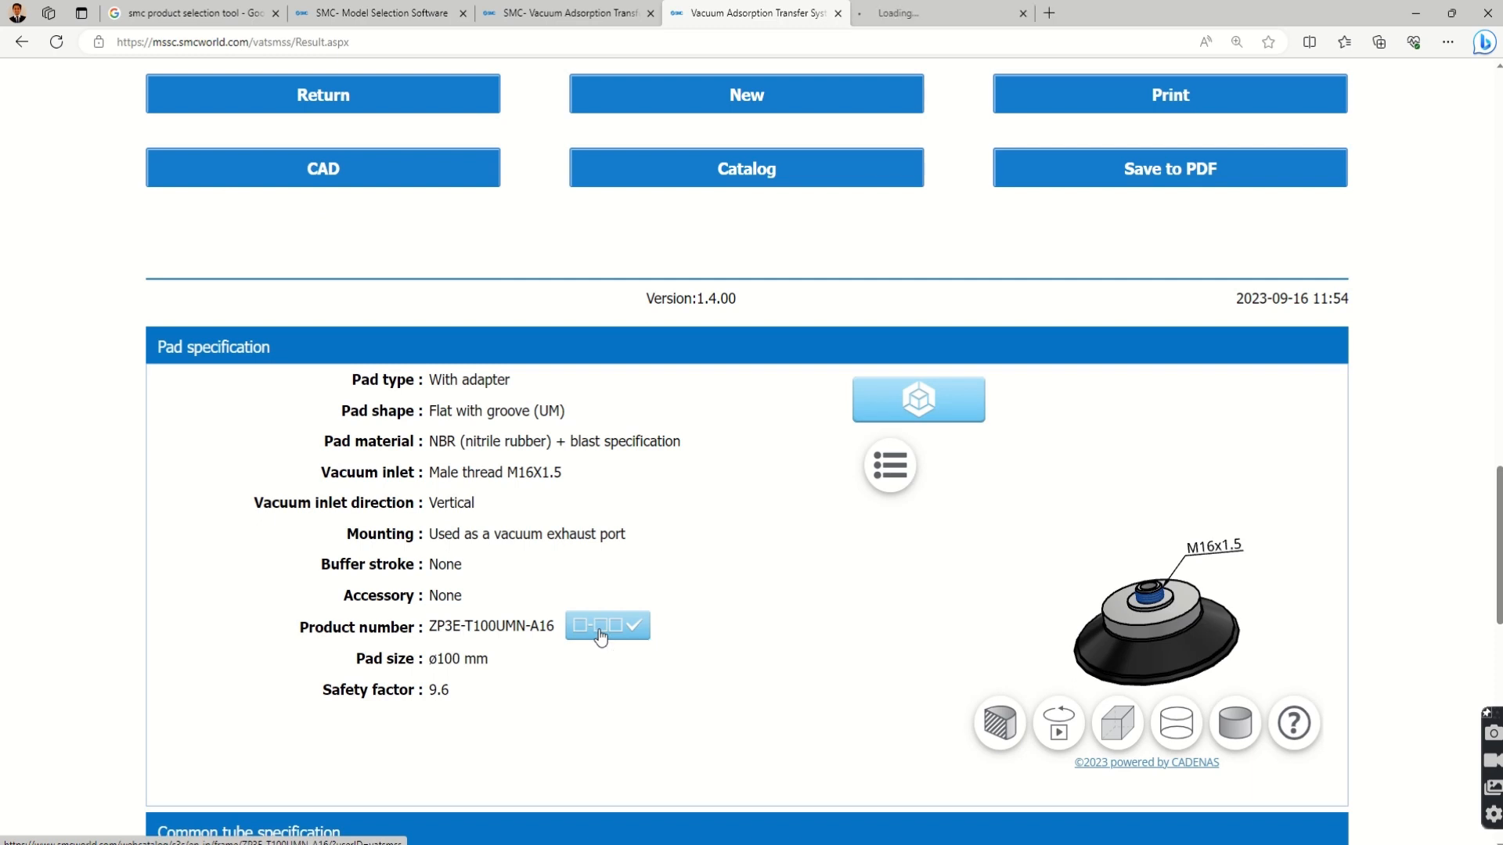
{"action": "left_click", "coordinate": [883, 17]}
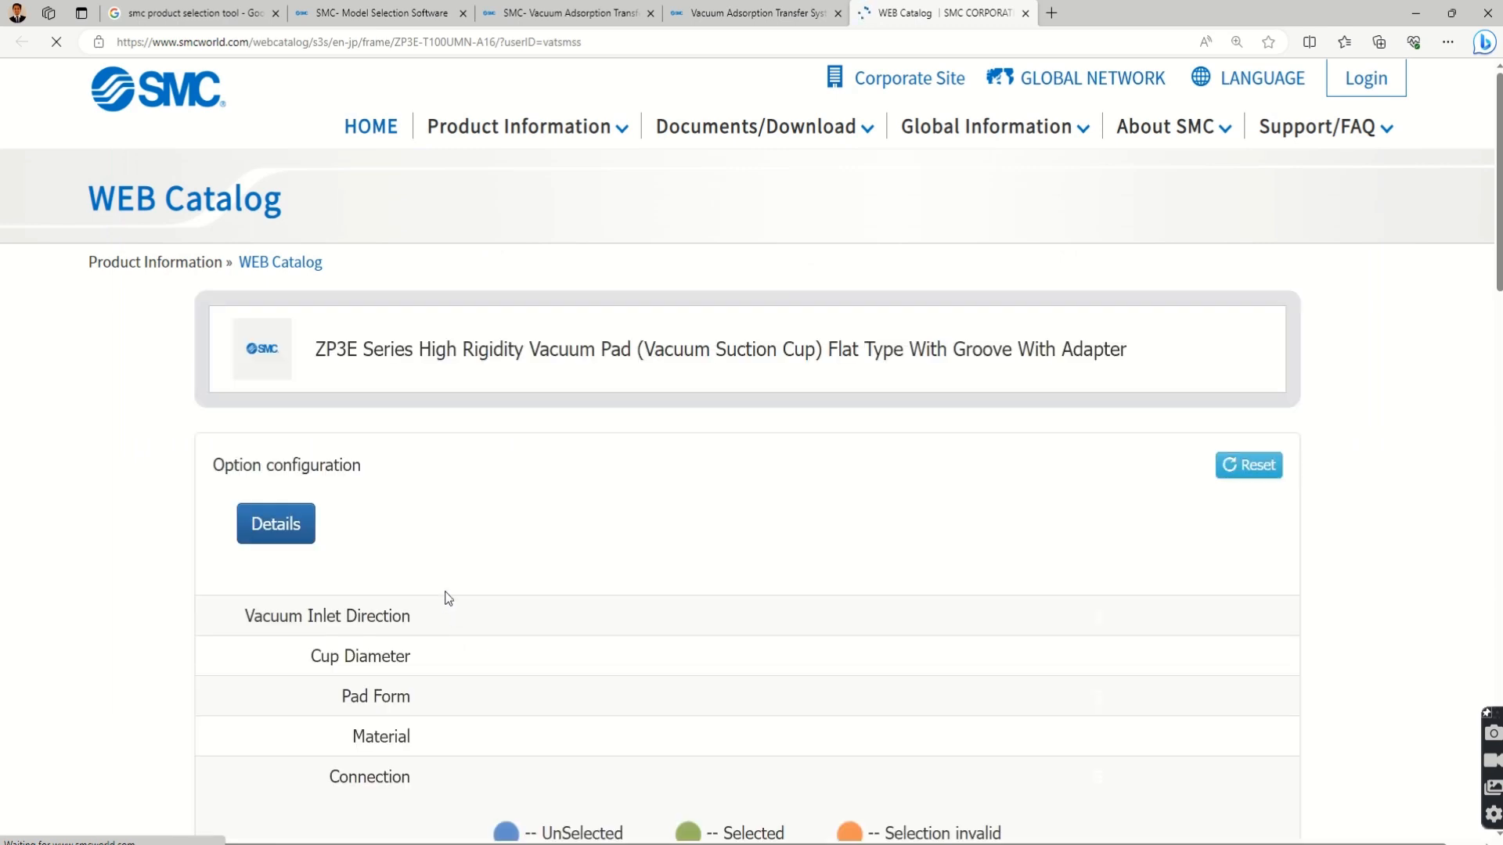
{"action": "scroll", "coordinate": [524, 456], "scroll_direction": "down", "scroll_amount": 3}
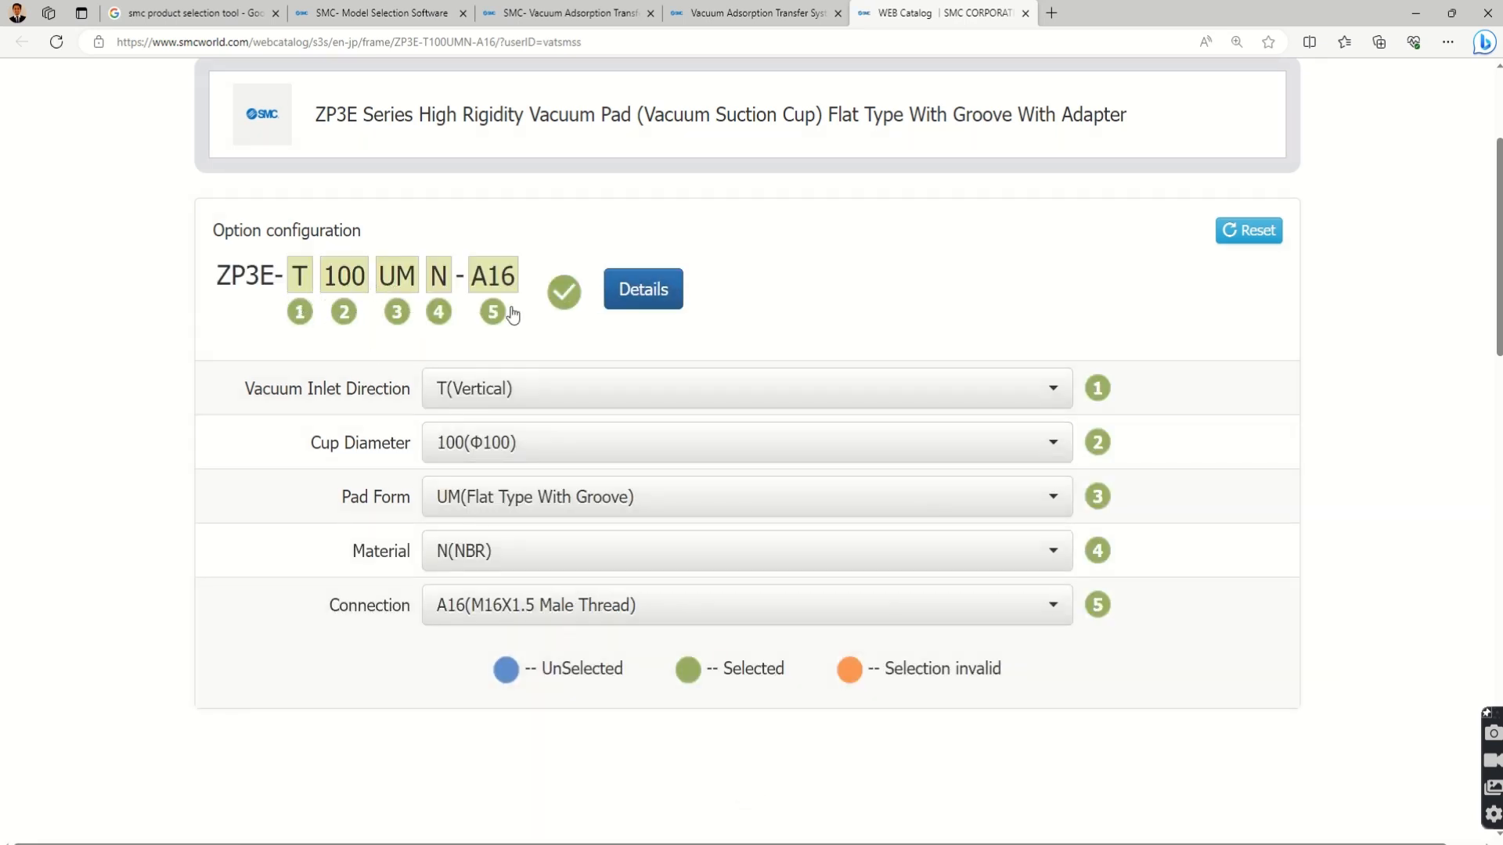
{"action": "mouse_move", "coordinate": [567, 295]}
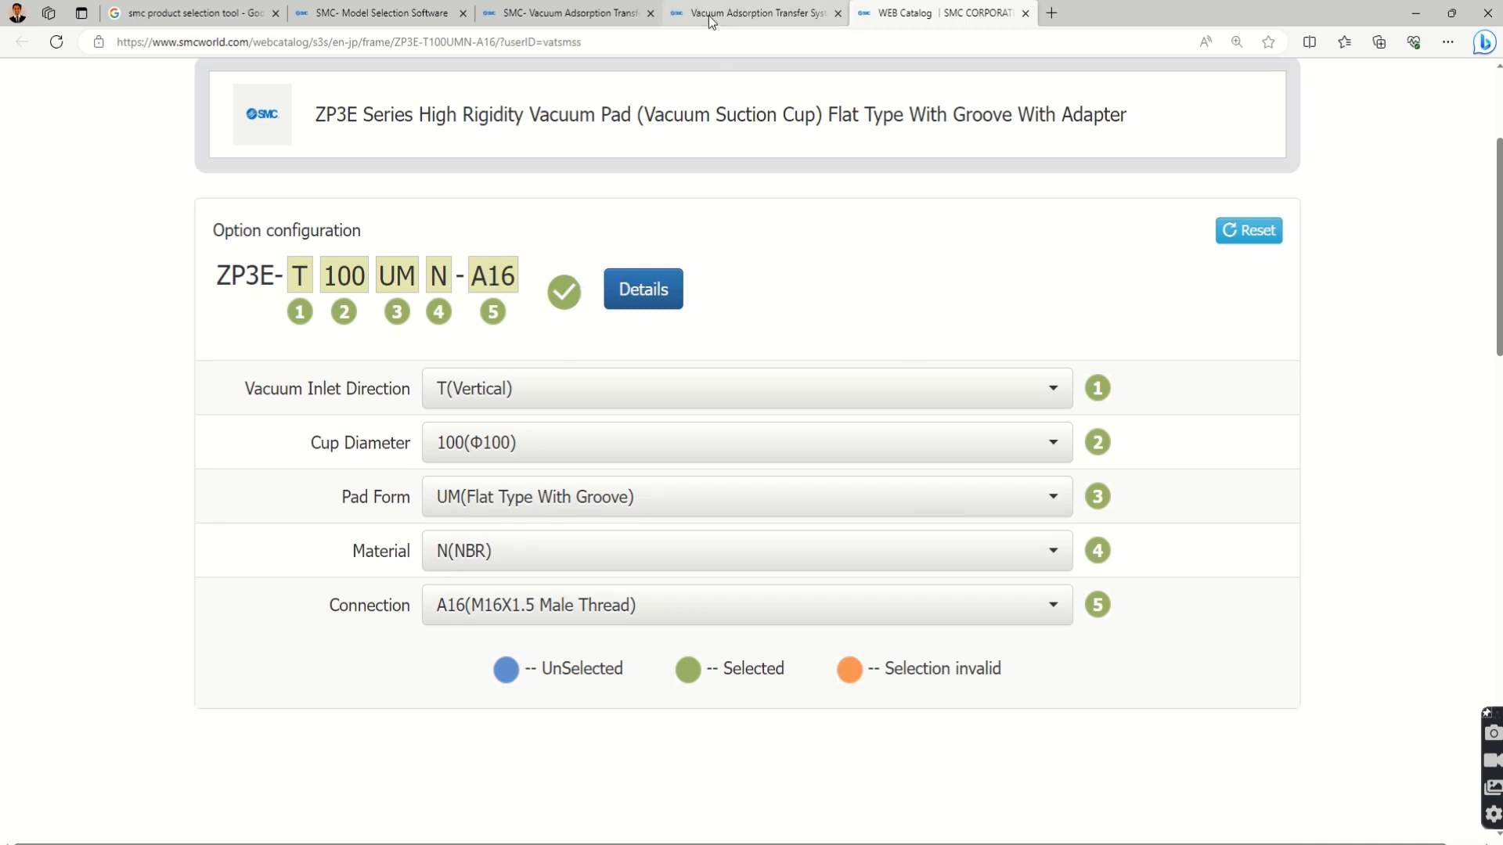
Step: Return to the selection results summary, and switch to the Vacuum Adsorption Transfer System Model Selection Software introduction page
{"action": "left_click", "coordinate": [755, 13]}
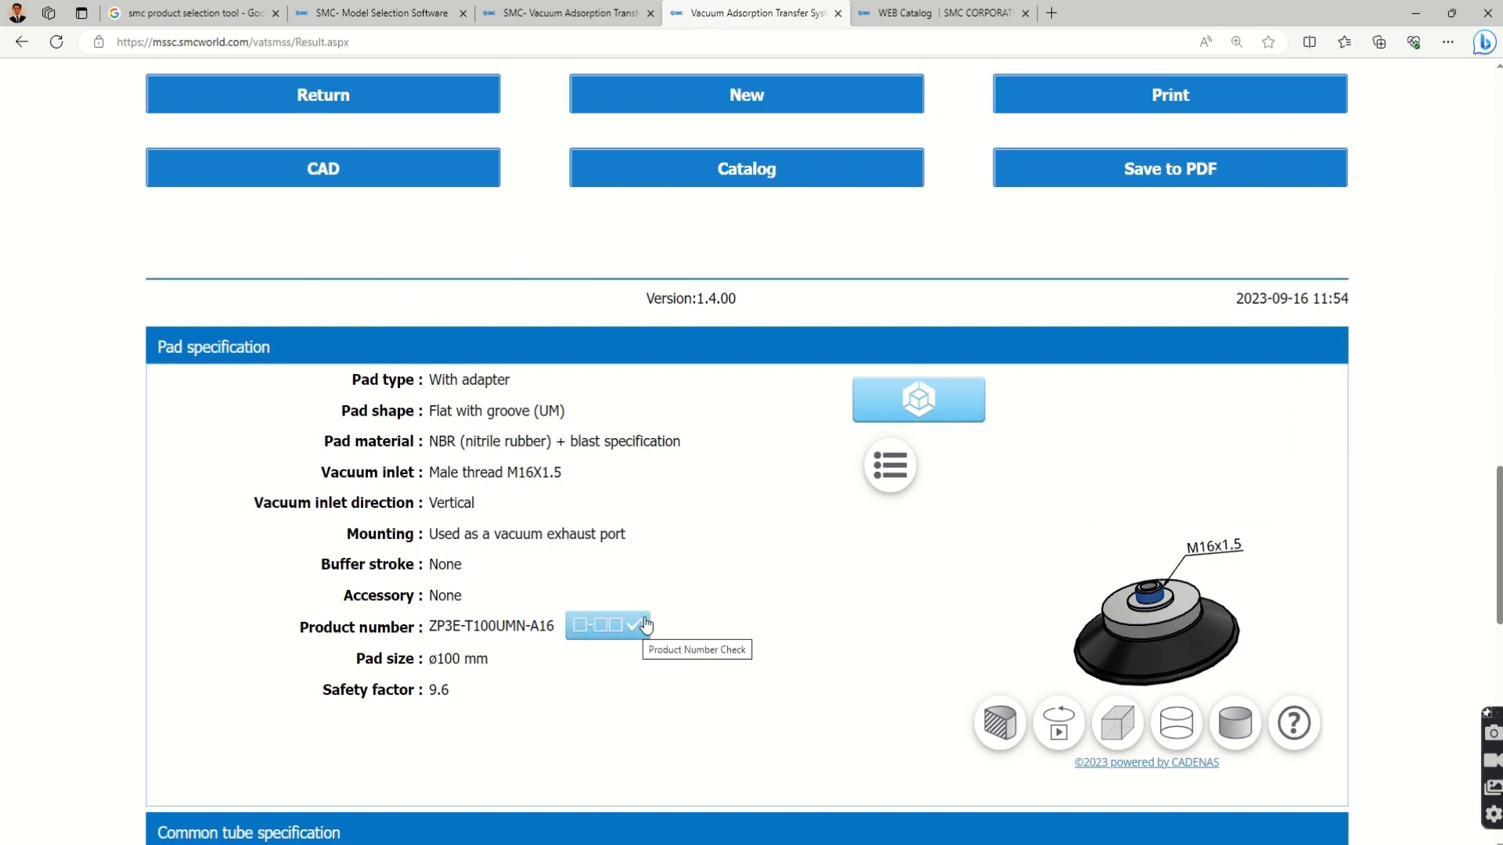
{"action": "scroll", "coordinate": [732, 540], "scroll_direction": "up", "scroll_amount": 5}
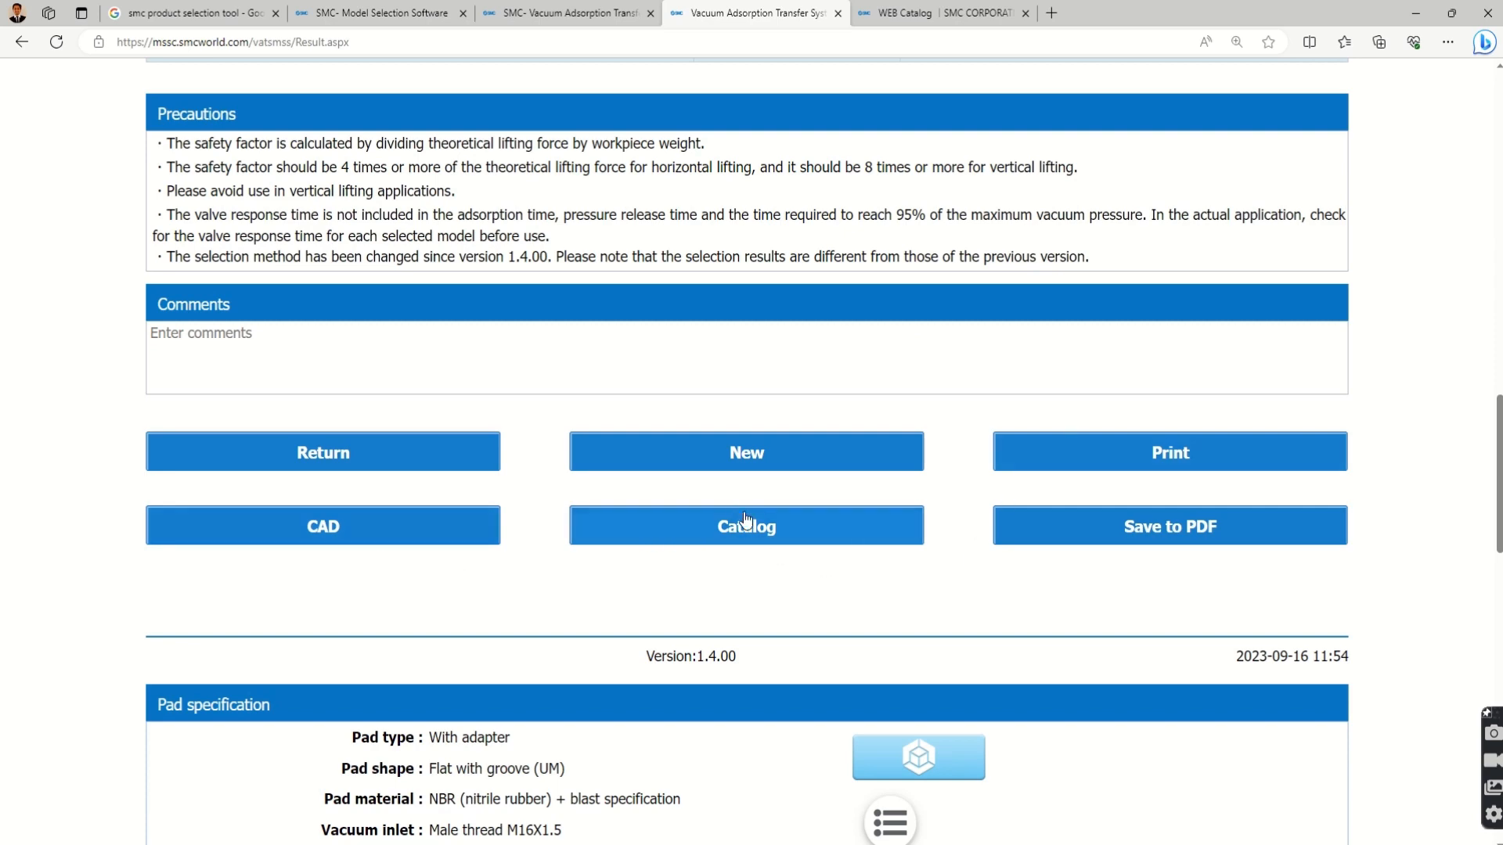
{"action": "scroll", "coordinate": [693, 495], "scroll_direction": "up", "scroll_amount": 6}
{"action": "scroll", "coordinate": [693, 494], "scroll_direction": "up", "scroll_amount": 14}
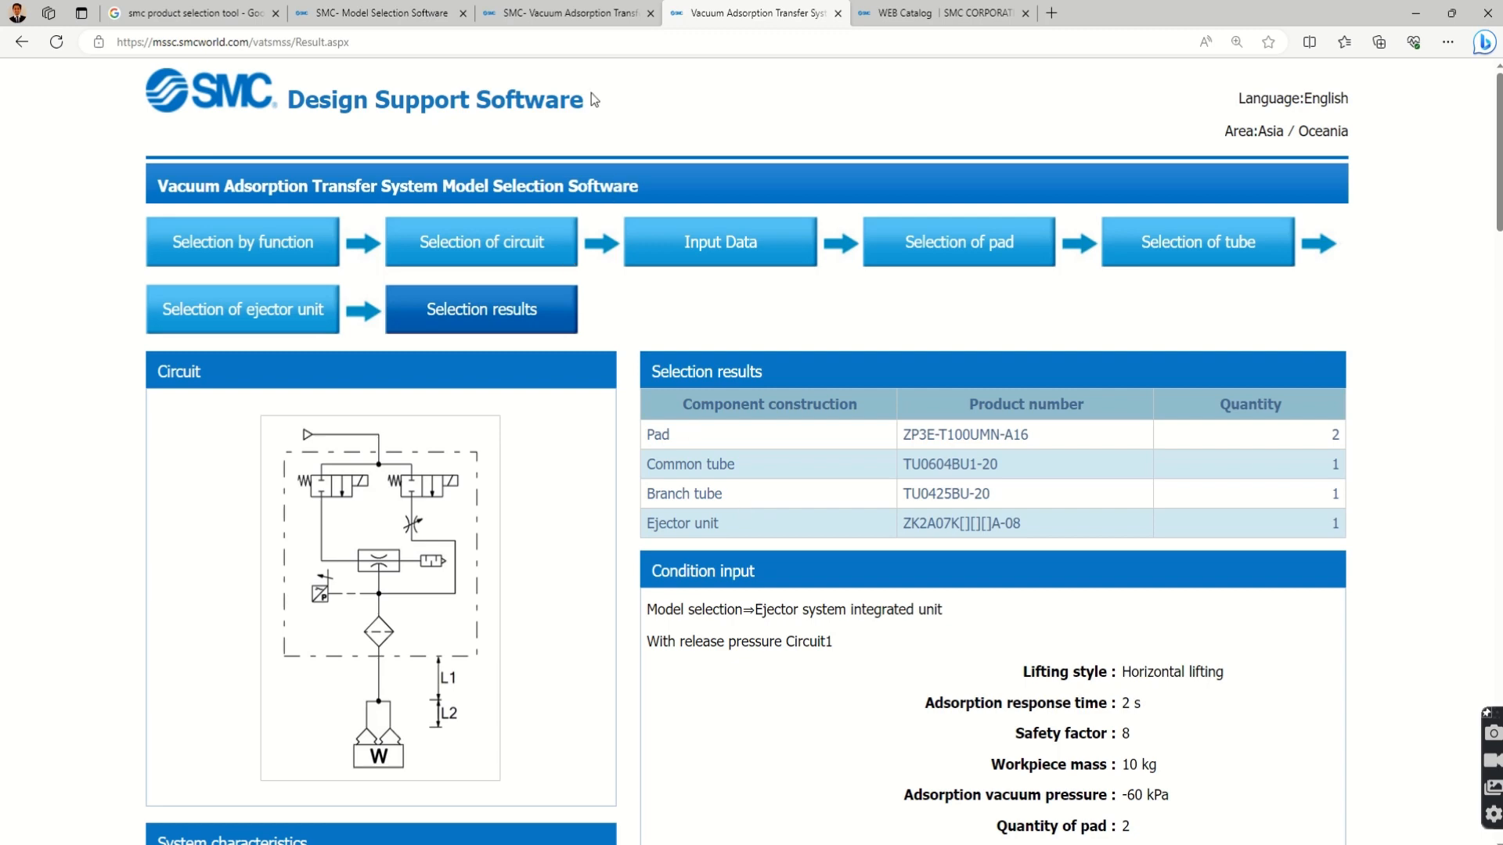
{"action": "left_click", "coordinate": [558, 13]}
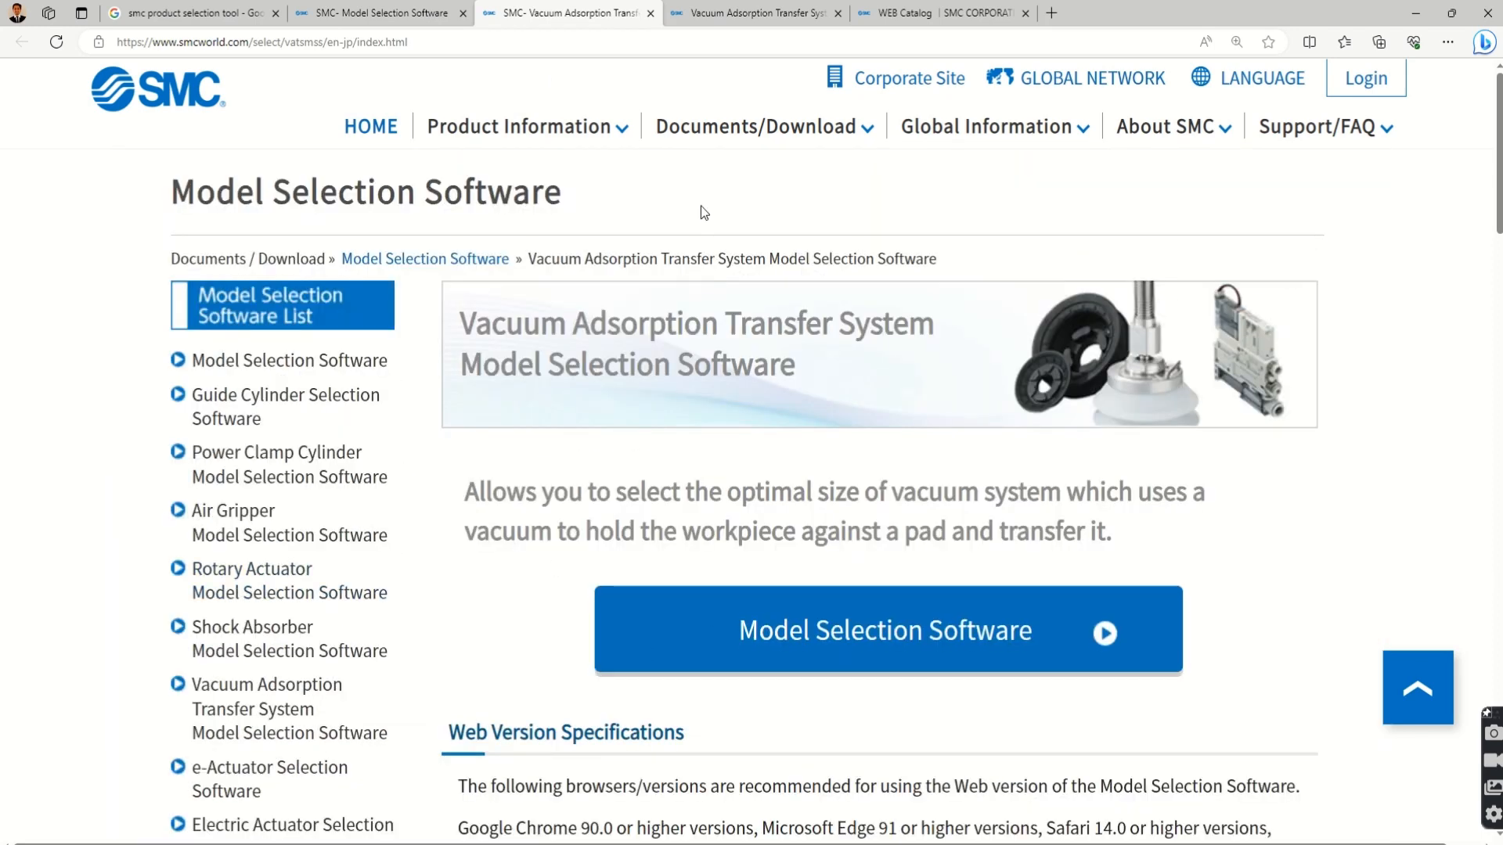
{"action": "mouse_move", "coordinate": [702, 8]}
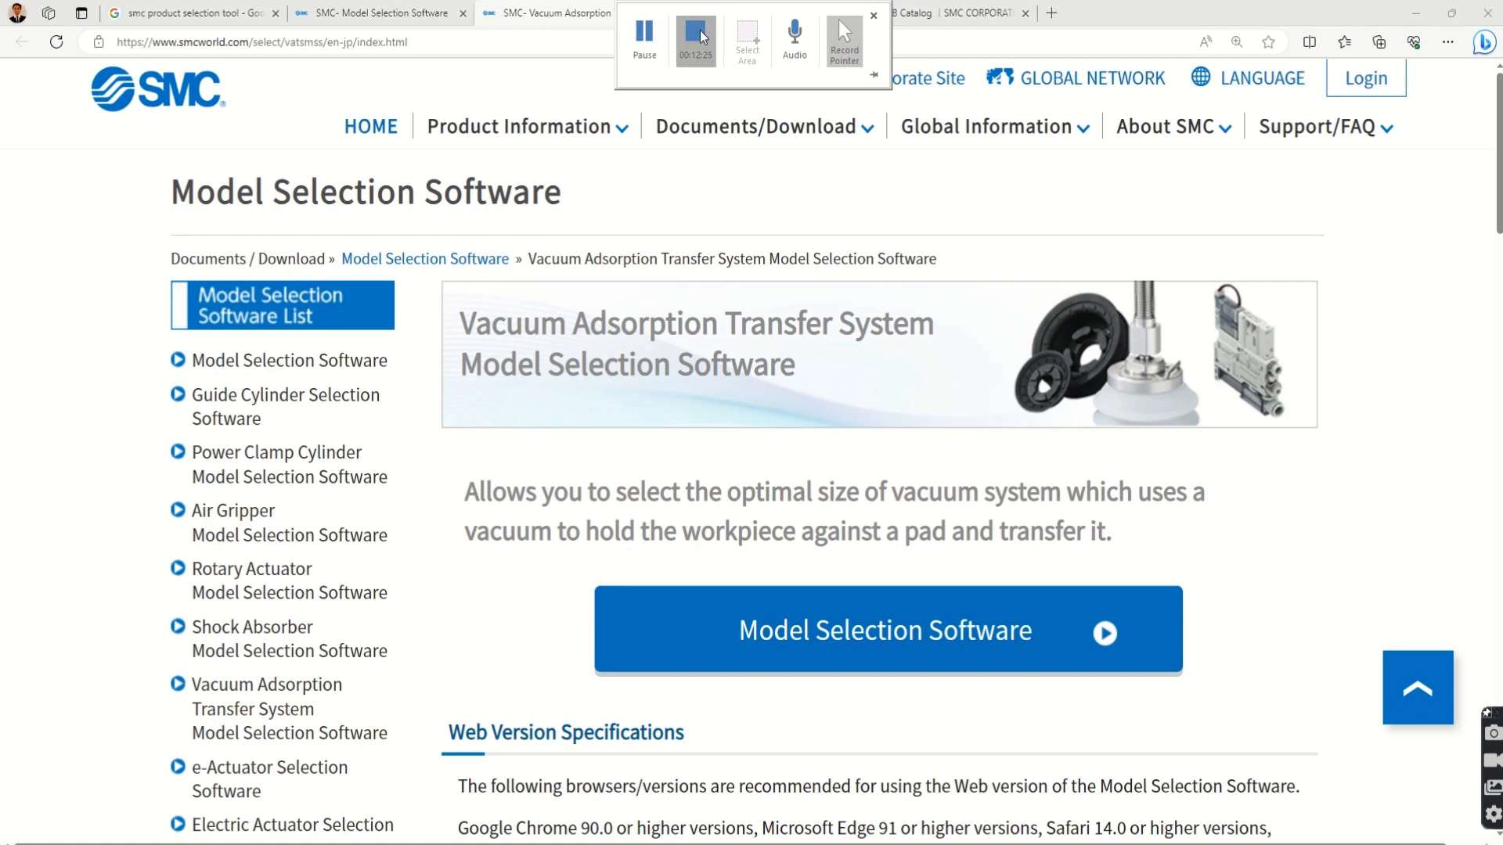